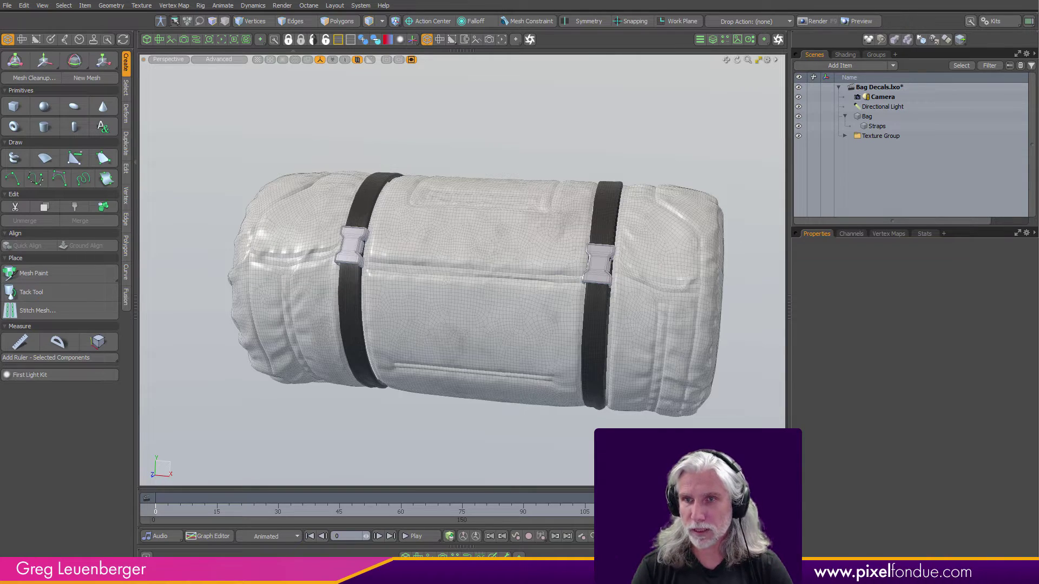
- Select the Bag mesh, make Texture its active UV map, and inspect the layout in a temporarily opened UV view
{"action": "left_click", "coordinate": [511, 346]}
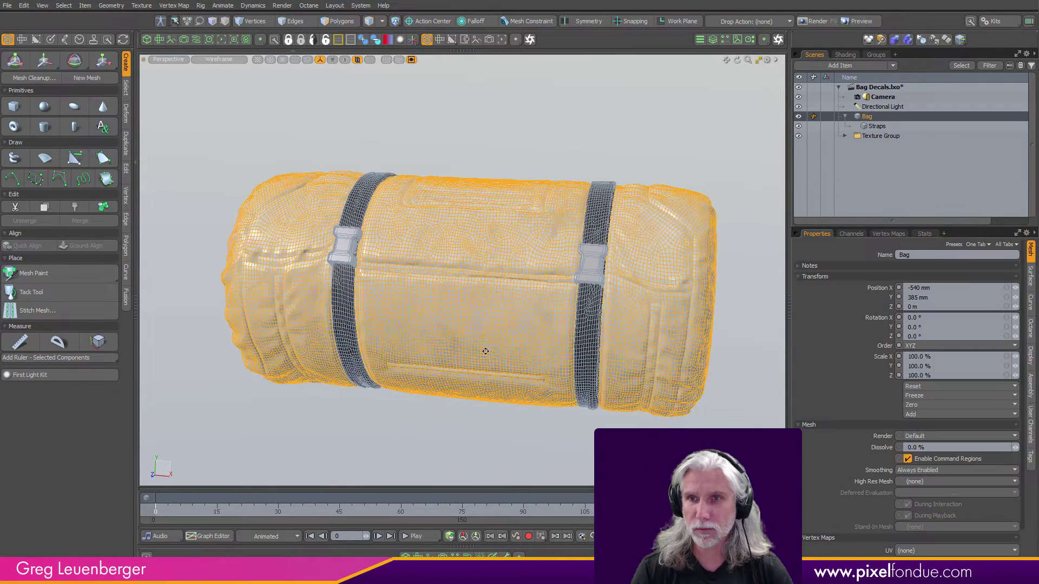
{"action": "left_click_drag", "start_coordinate": [482, 348], "coordinate": [475, 470], "text": "alt"}
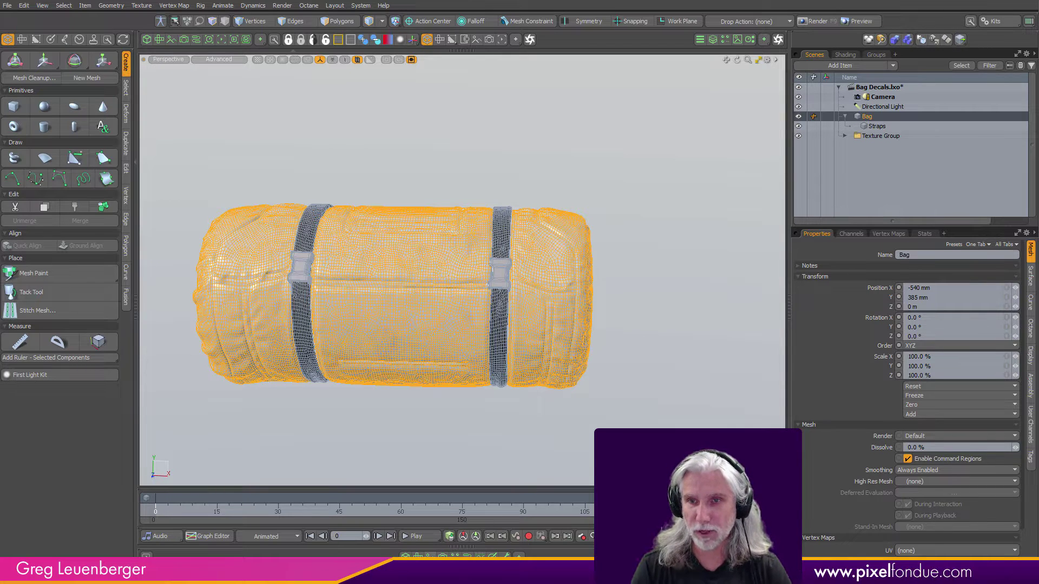
{"action": "left_click", "coordinate": [417, 556]}
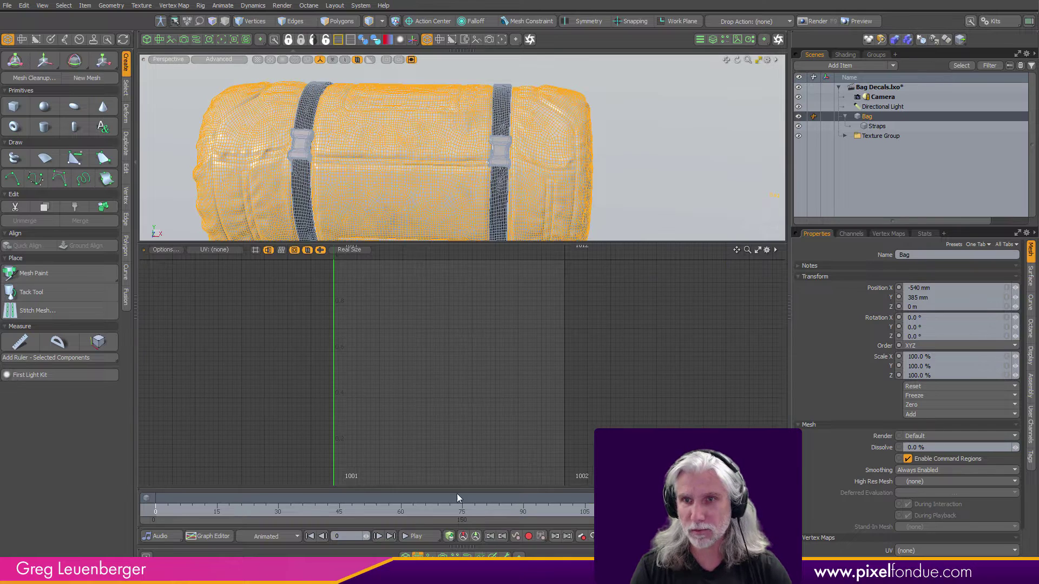
{"action": "key", "text": "p"}
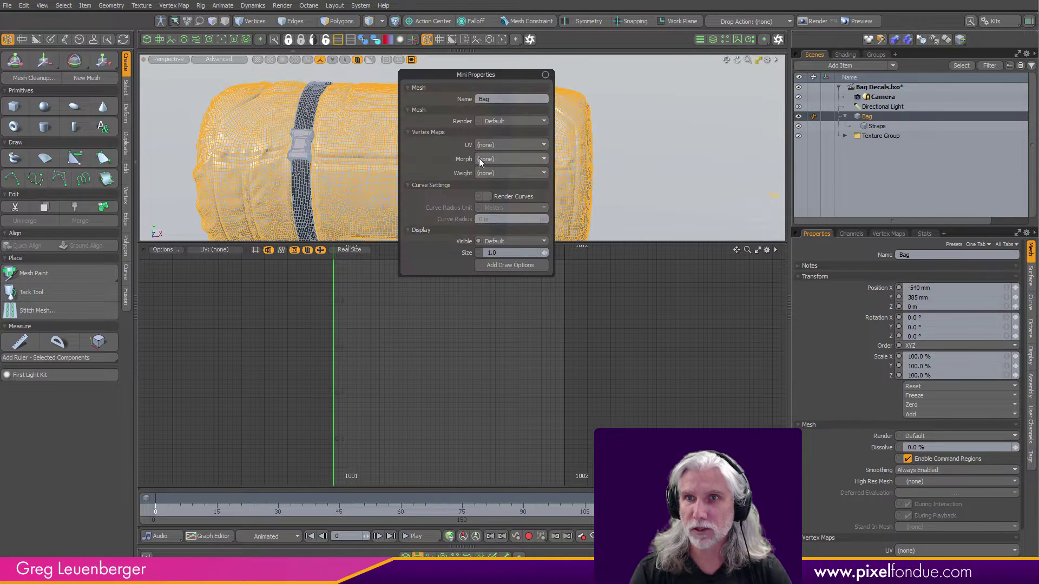
{"action": "left_click", "coordinate": [489, 144]}
{"action": "left_click", "coordinate": [508, 154]}
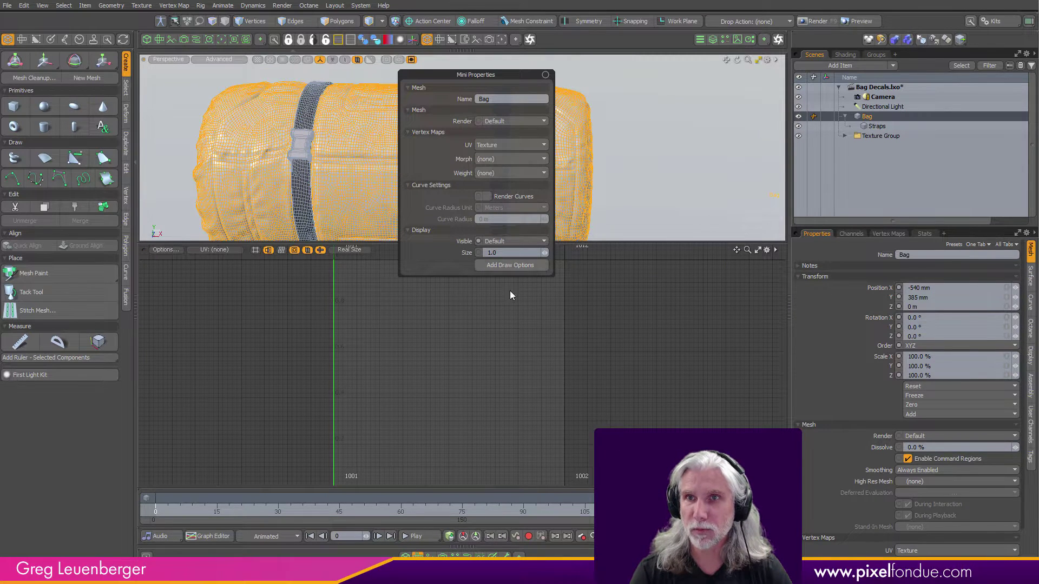
{"action": "left_click", "coordinate": [441, 388]}
{"action": "scroll", "coordinate": [455, 384], "scroll_direction": "down", "scroll_amount": 3}
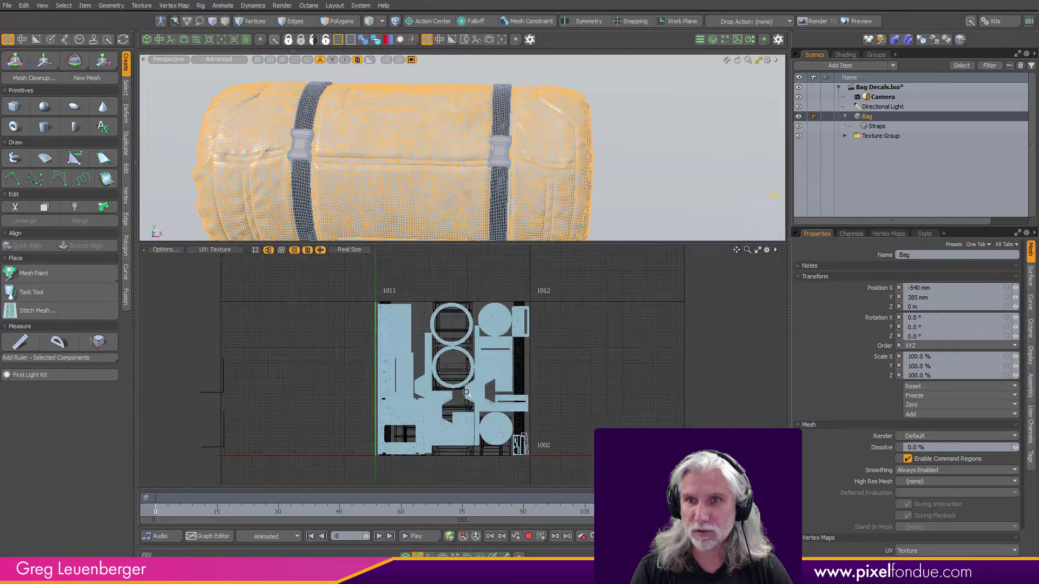
{"action": "scroll", "coordinate": [454, 384], "scroll_direction": "up", "scroll_amount": 2}
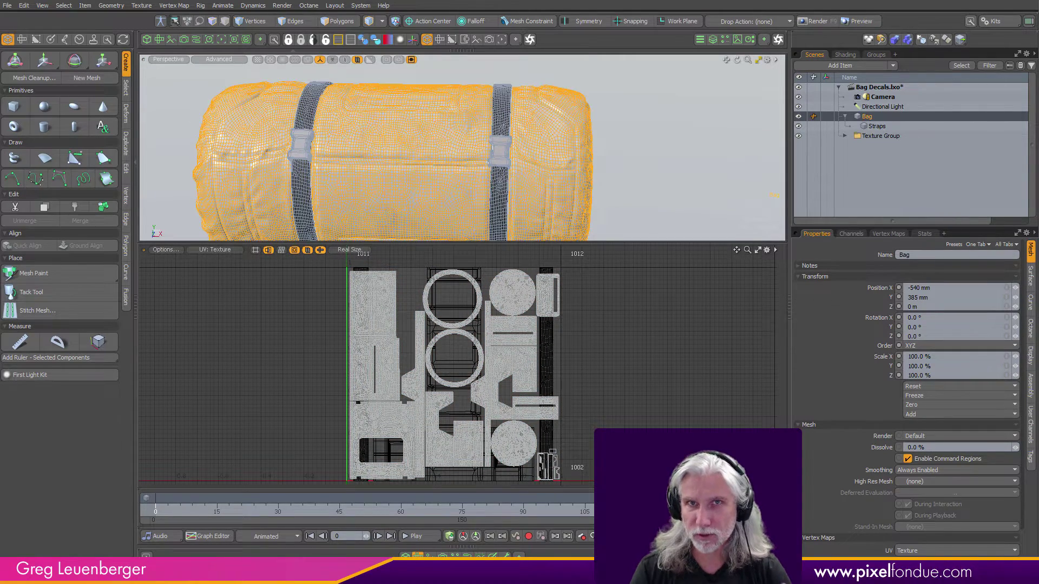
{"action": "key", "text": "KP_0"}
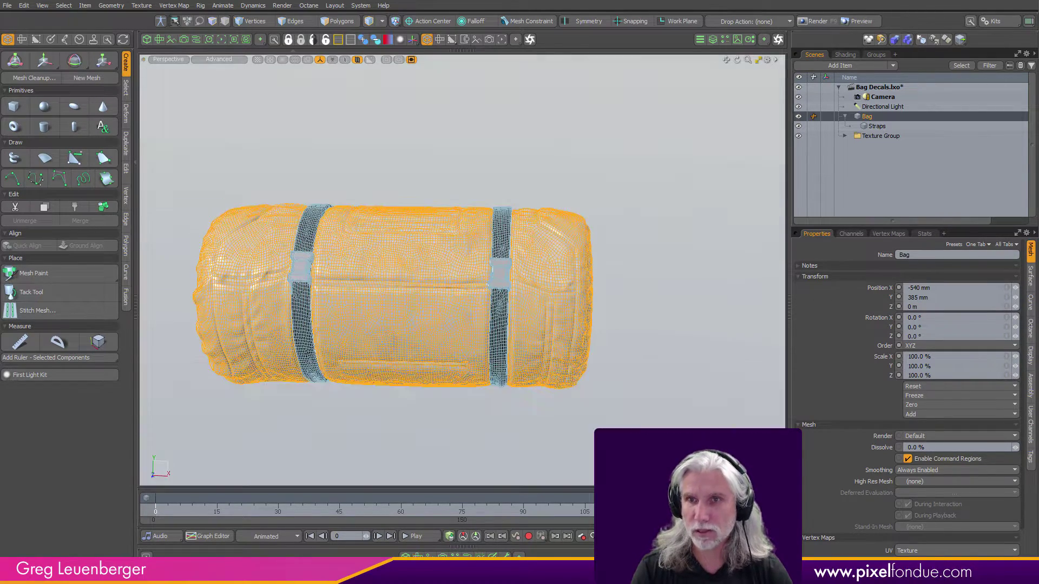
- Convert the bag's Texture UV map to a flat mesh item named UV Mesh
{"action": "left_click", "coordinate": [142, 6]}
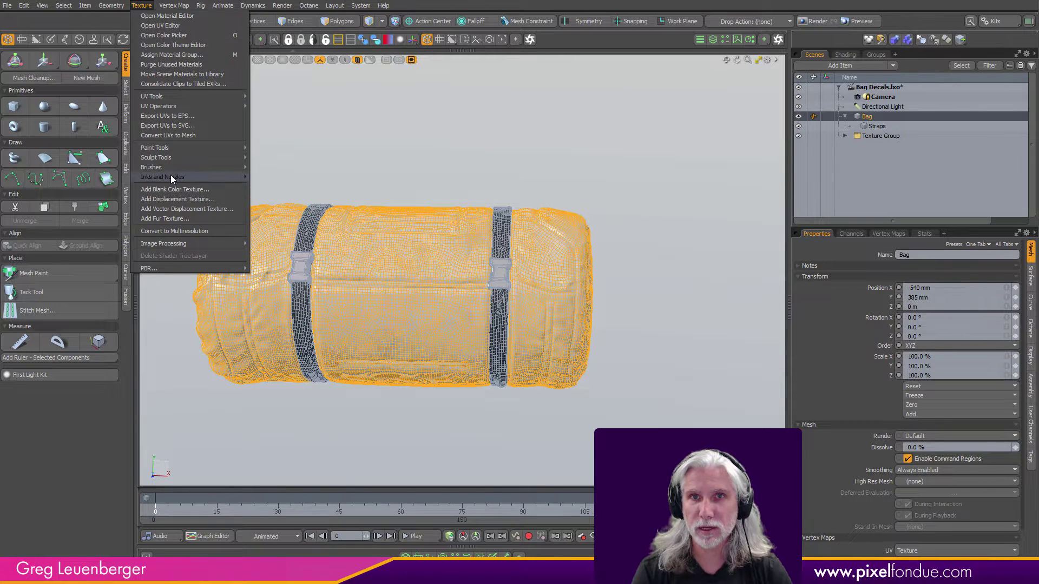
{"action": "mouse_move", "coordinate": [171, 175]}
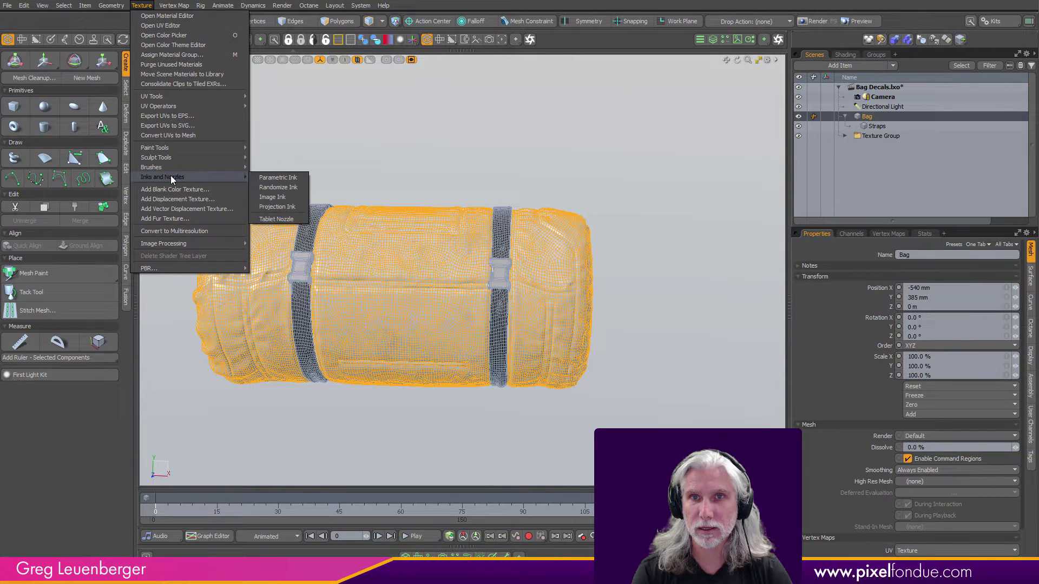
{"action": "left_click", "coordinate": [177, 135]}
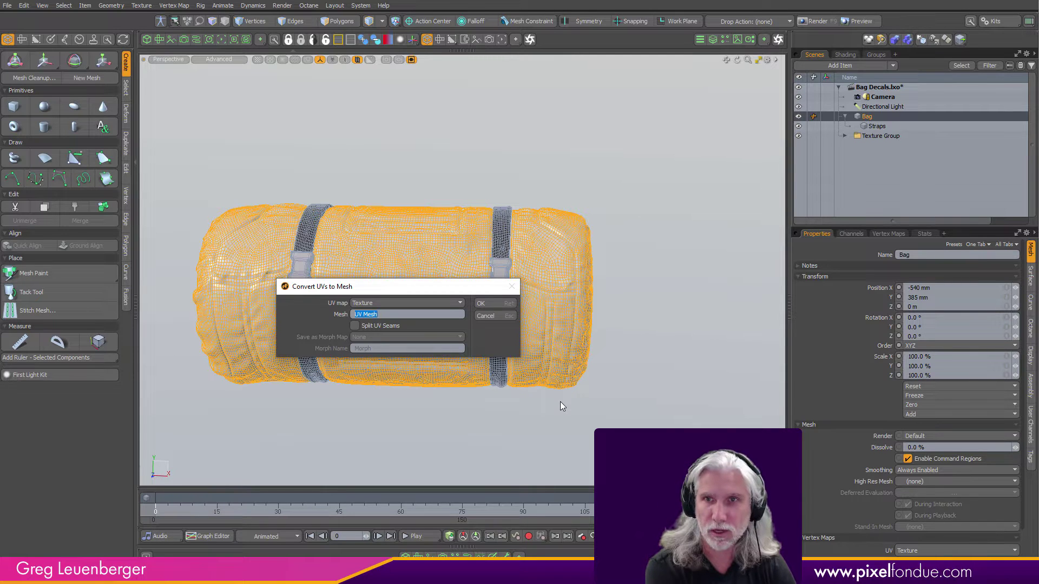
{"action": "type", "text": "UV"}
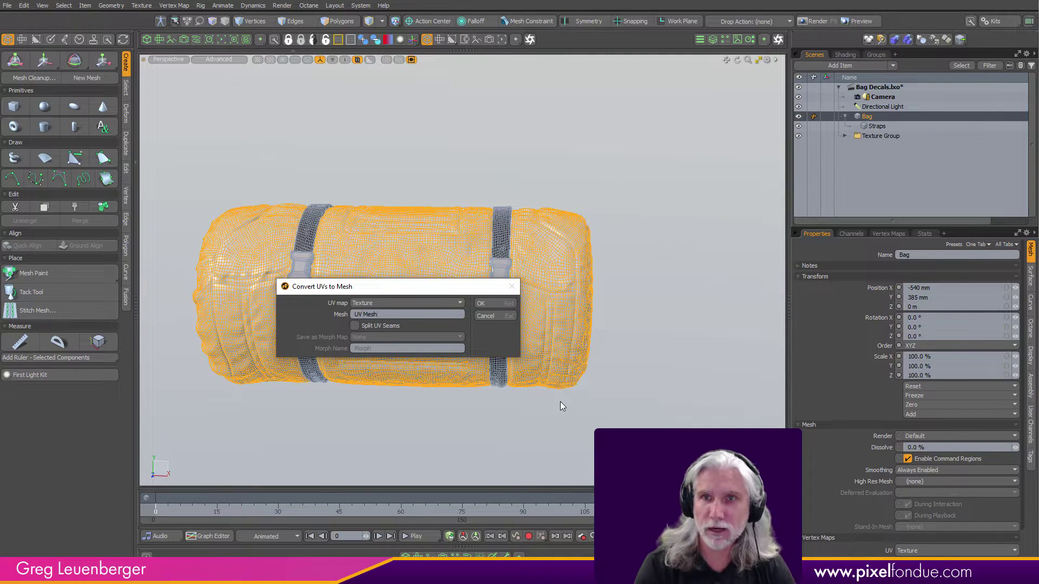
{"action": "left_click", "coordinate": [509, 303]}
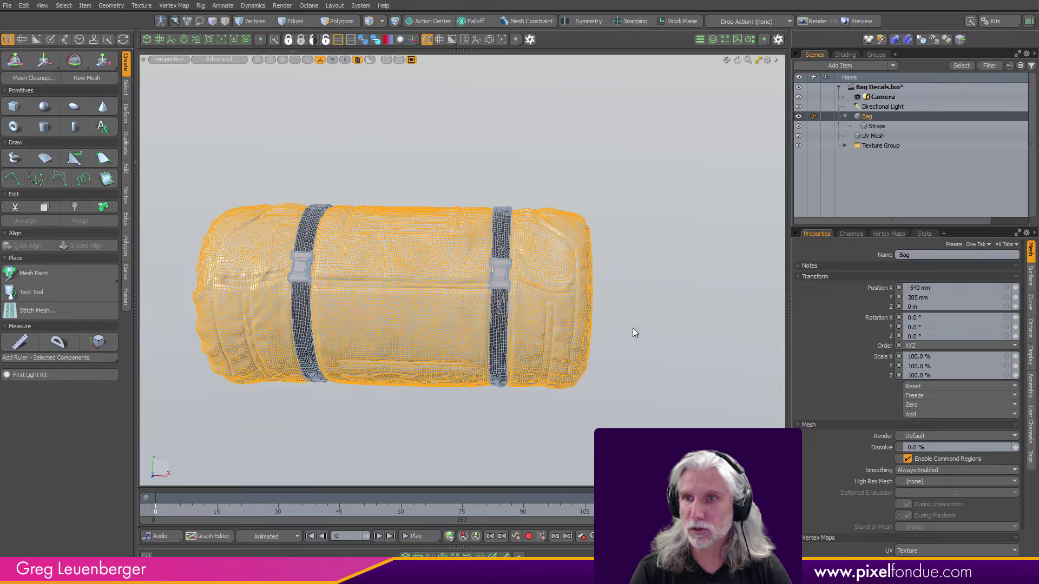
- Select the flat UV Mesh beside the bag and set its Render option to No
{"action": "scroll", "coordinate": [654, 293], "scroll_direction": "down", "scroll_amount": 2}
{"action": "left_click_drag", "start_coordinate": [654, 293], "coordinate": [468, 290], "text": "alt+shift"}
{"action": "scroll", "coordinate": [541, 287], "scroll_direction": "down", "scroll_amount": 2}
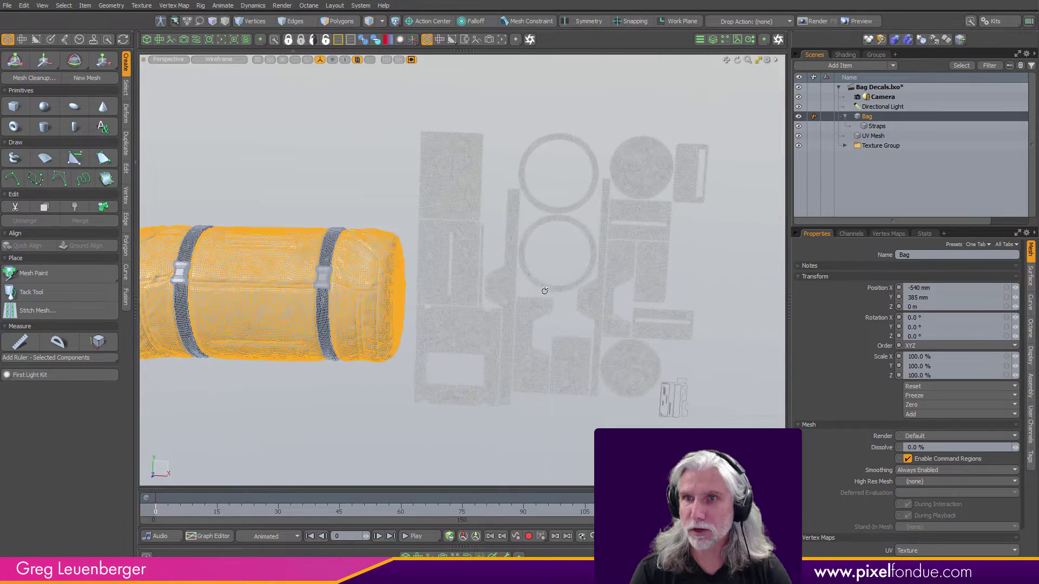
{"action": "left_click", "coordinate": [582, 398]}
{"action": "key", "text": "ctrl+p"}
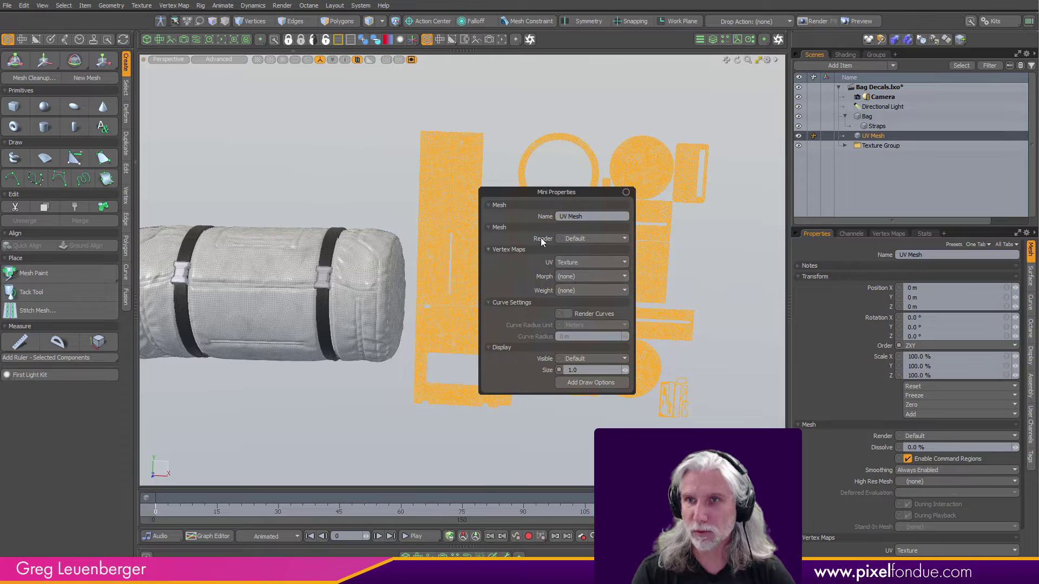
{"action": "left_click", "coordinate": [580, 238]}
{"action": "left_click", "coordinate": [582, 252]}
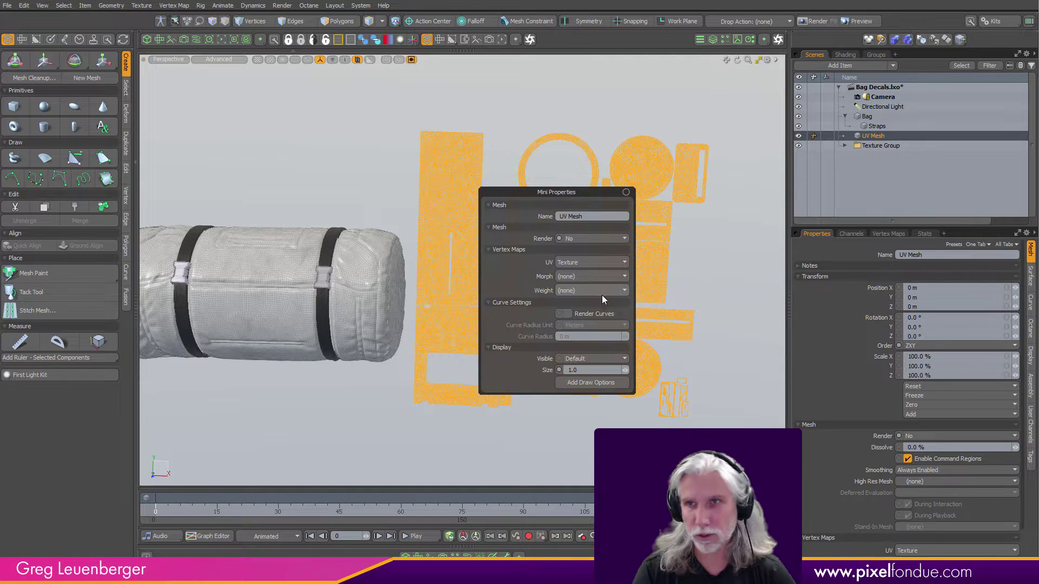
- Add draw options to the UV Mesh and set its draw style to Wireframe
{"action": "left_click", "coordinate": [589, 381]}
{"action": "left_click", "coordinate": [582, 406]}
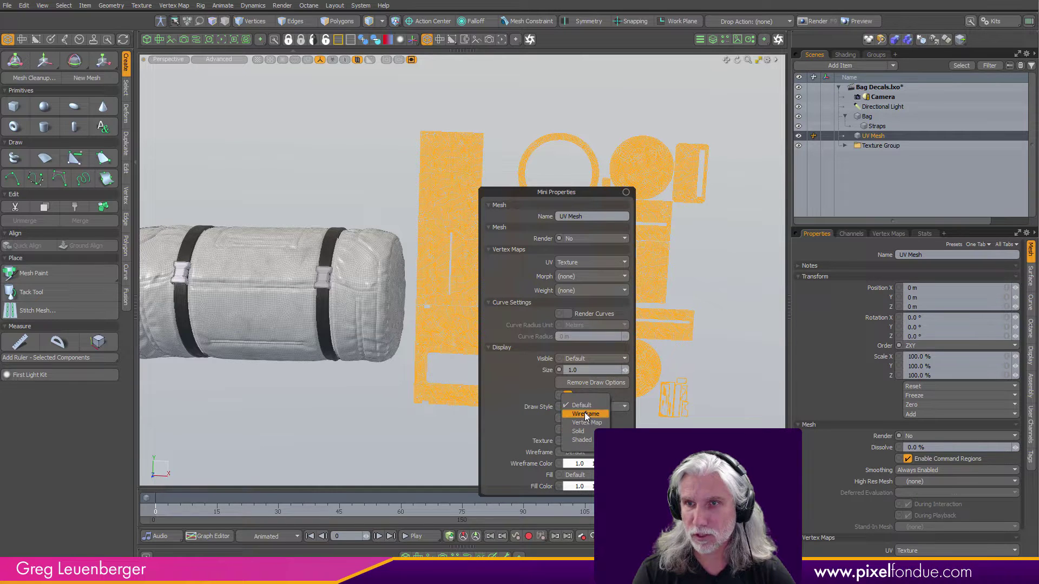
{"action": "left_click", "coordinate": [576, 430]}
{"action": "left_click_drag", "start_coordinate": [571, 198], "coordinate": [553, 109]}
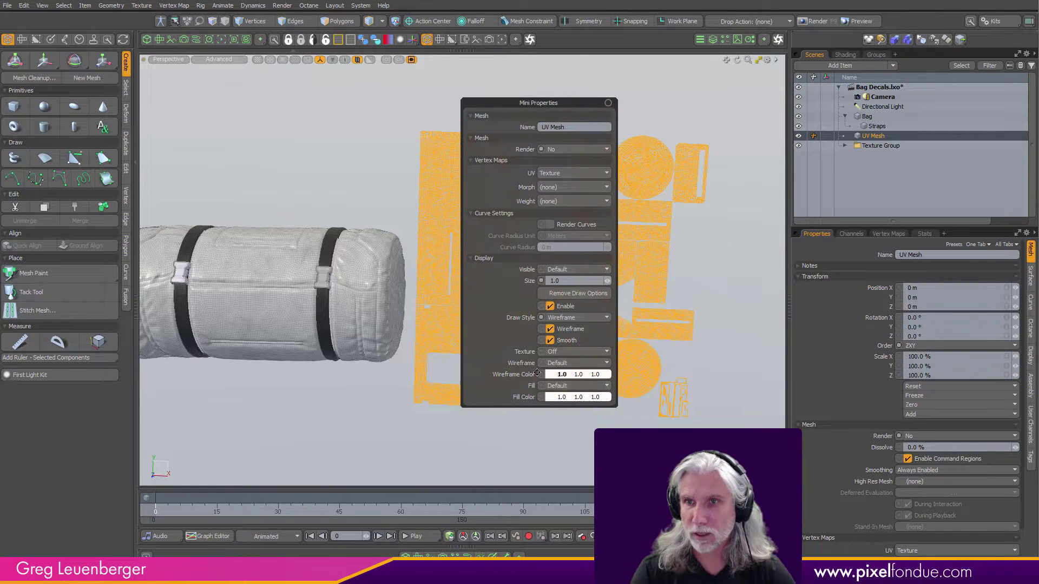
- Set the UV Mesh's wireframe to User with a green colour and deselect the mesh
{"action": "left_click", "coordinate": [568, 363]}
{"action": "left_click", "coordinate": [562, 373]}
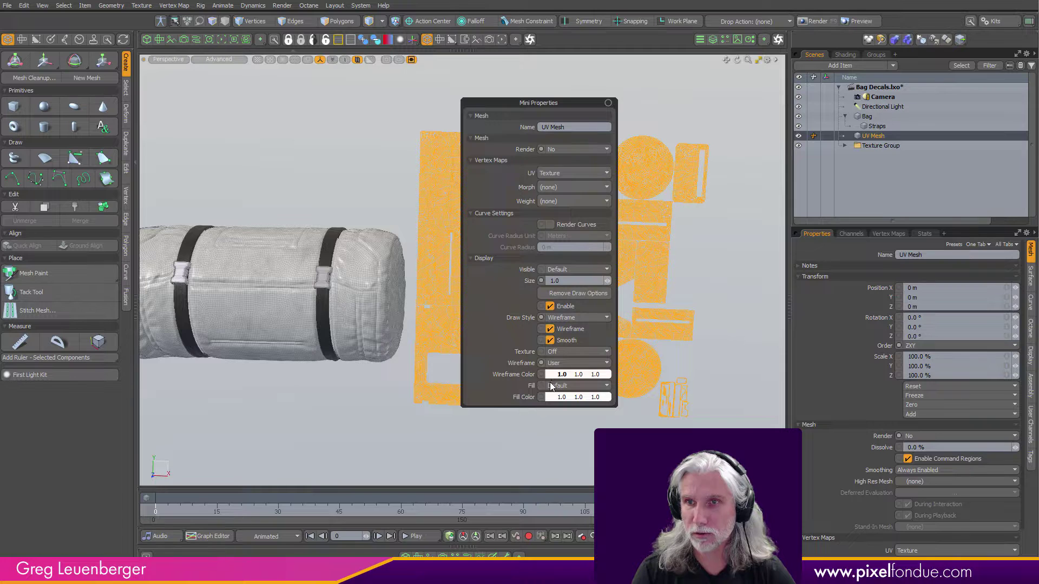
{"action": "left_click", "coordinate": [550, 375]}
{"action": "left_click_drag", "start_coordinate": [302, 277], "coordinate": [278, 265]}
{"action": "left_click_drag", "start_coordinate": [332, 405], "coordinate": [244, 399]}
{"action": "left_click_drag", "start_coordinate": [278, 265], "coordinate": [264, 258]}
{"action": "left_click", "coordinate": [583, 450]}
{"action": "key", "text": "a"}
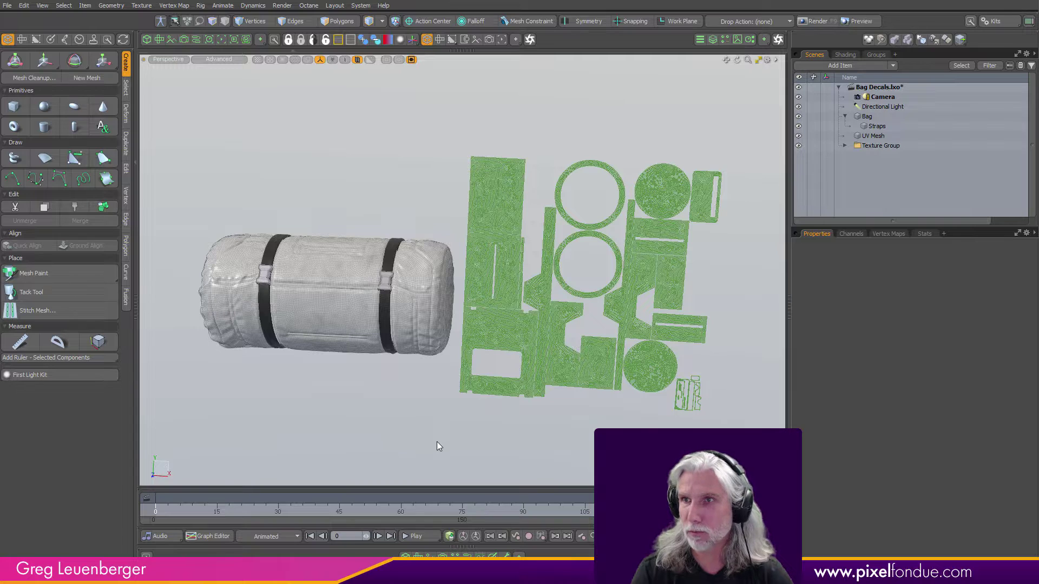
- Add a new empty mesh item to the scene and name it Decal
{"action": "key", "text": "n"}
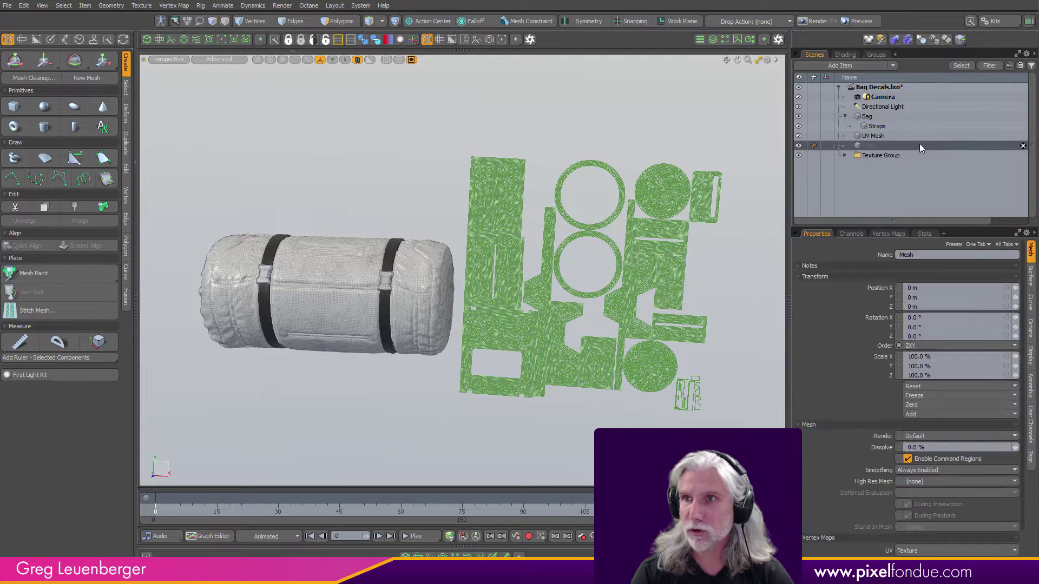
{"action": "double_click", "coordinate": [876, 146]}
{"action": "type", "text": "Deca"}
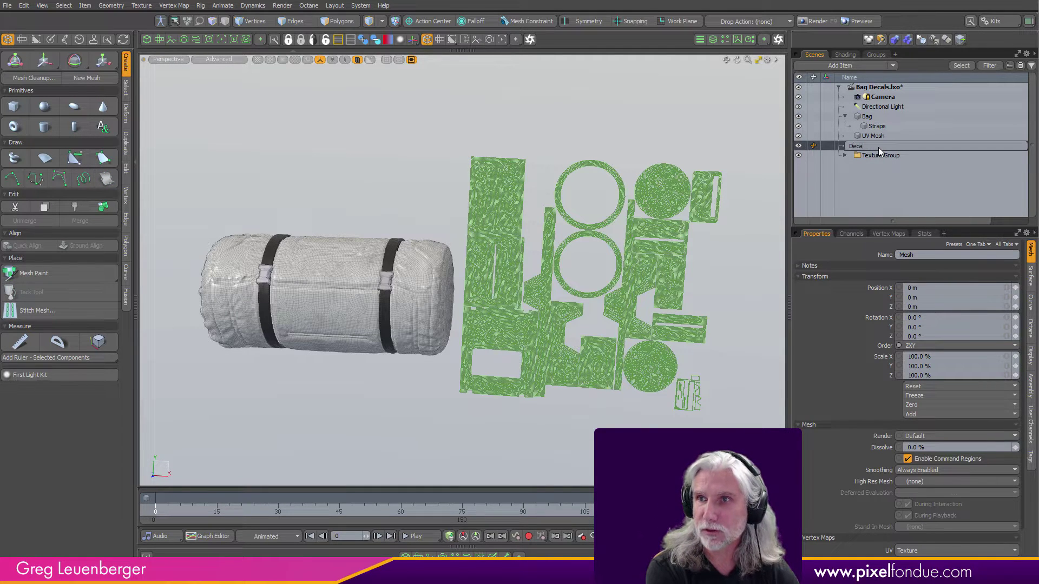
{"action": "type", "text": "l"}
{"action": "key", "text": "Return"}
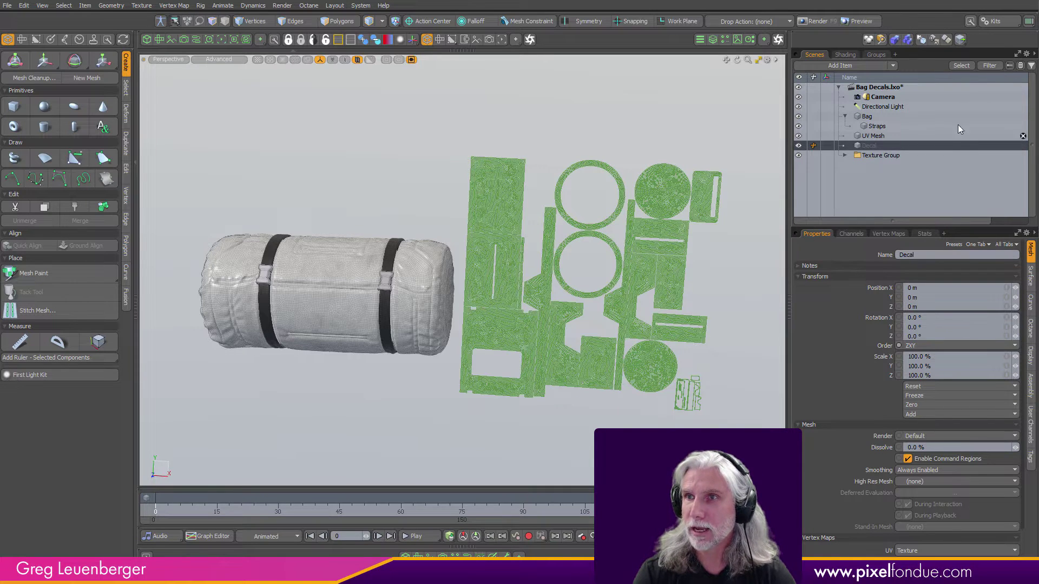
- Create an item mask for the Decal mesh and select its material in the Shader Tree
{"action": "right_click", "coordinate": [866, 147]}
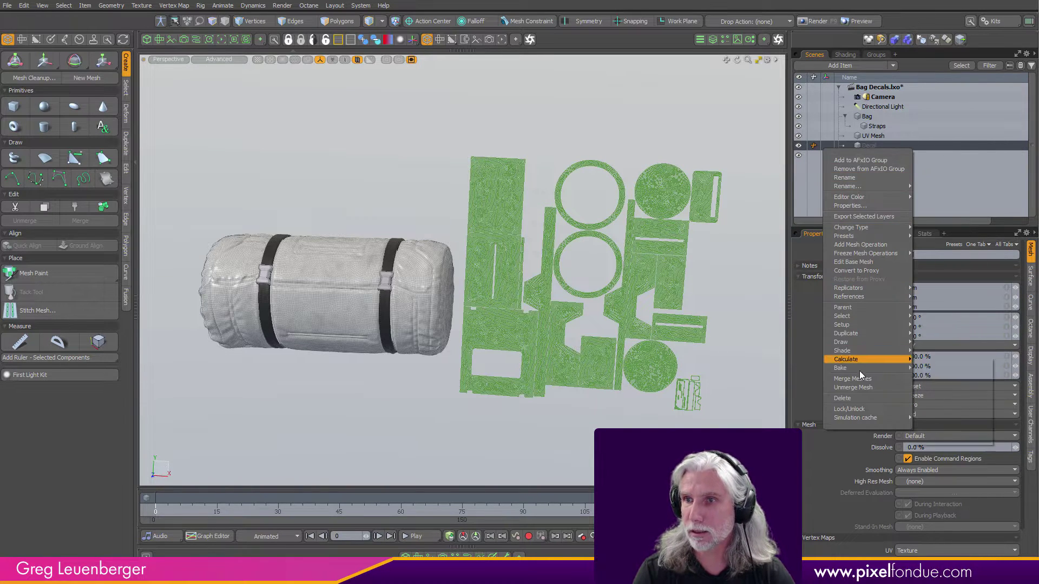
{"action": "mouse_move", "coordinate": [852, 350]}
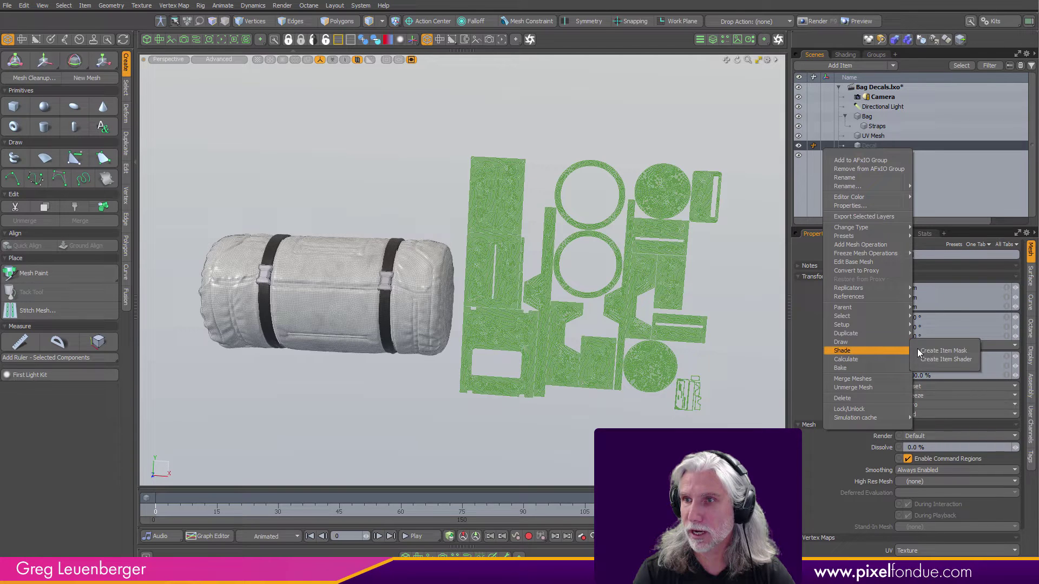
{"action": "left_click", "coordinate": [945, 349]}
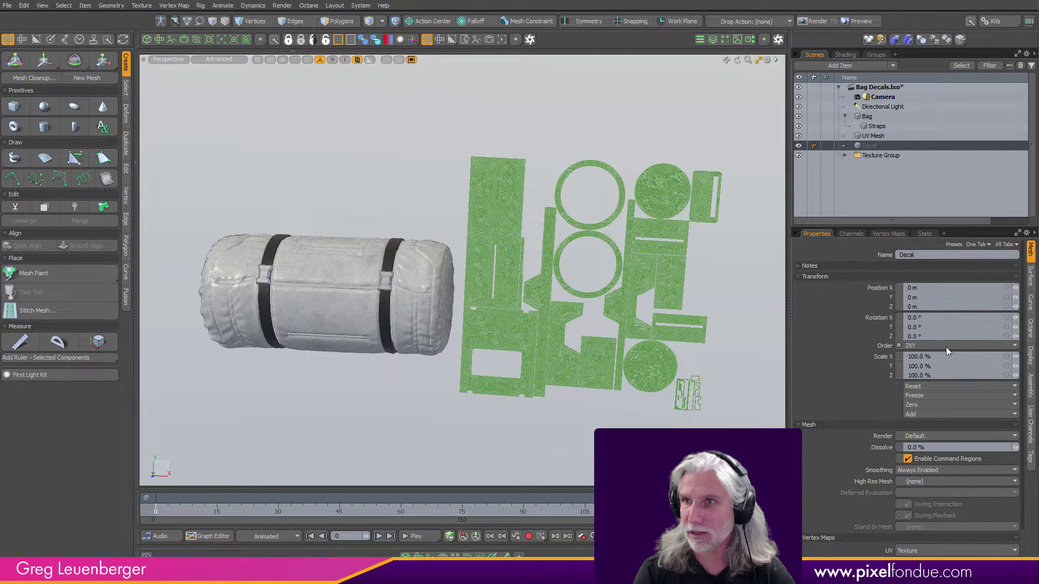
{"action": "left_click", "coordinate": [847, 54]}
{"action": "left_click", "coordinate": [816, 137]}
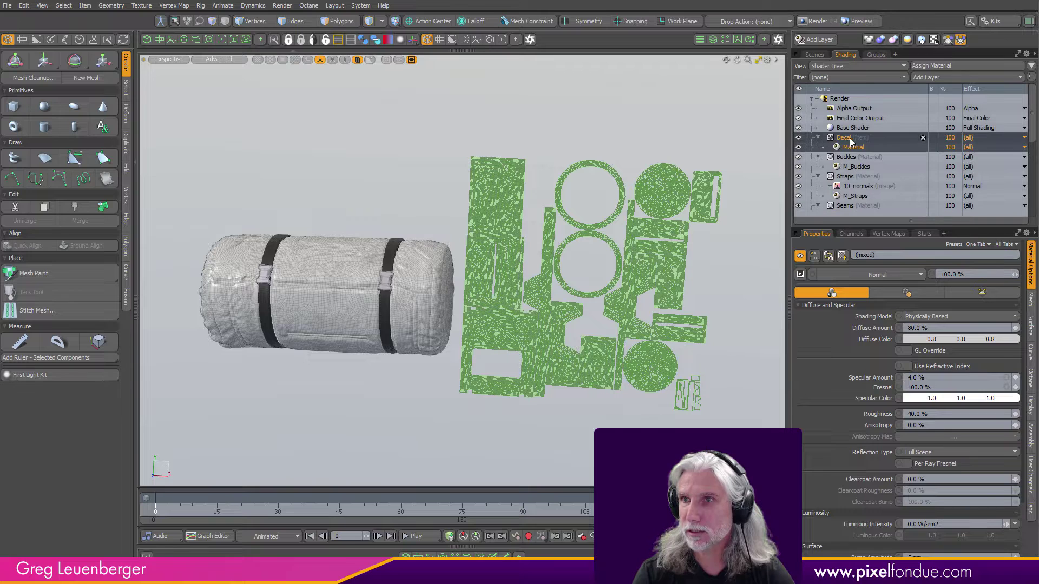
{"action": "left_click", "coordinate": [853, 139]}
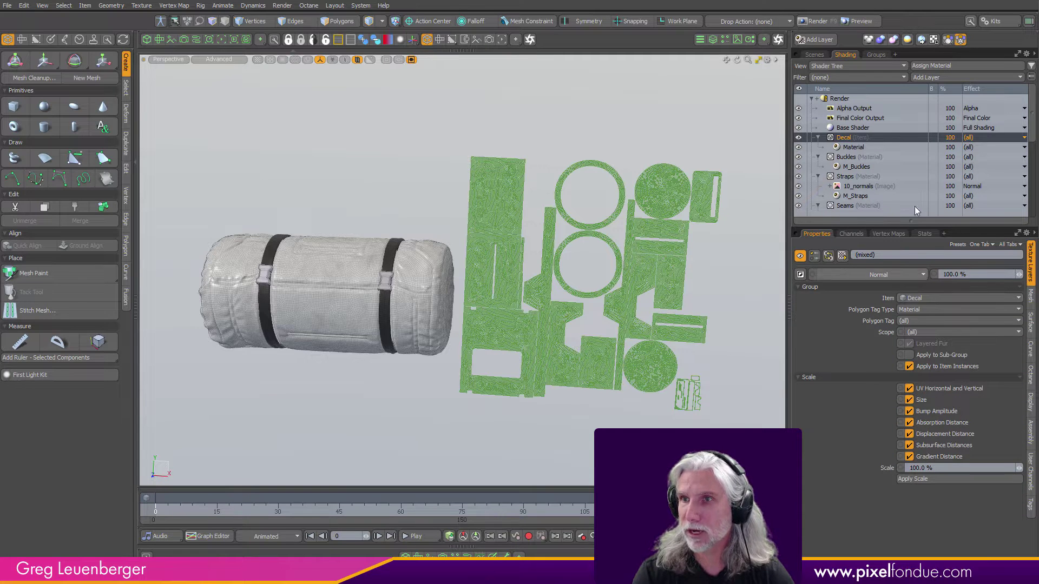
{"action": "left_click", "coordinate": [859, 148]}
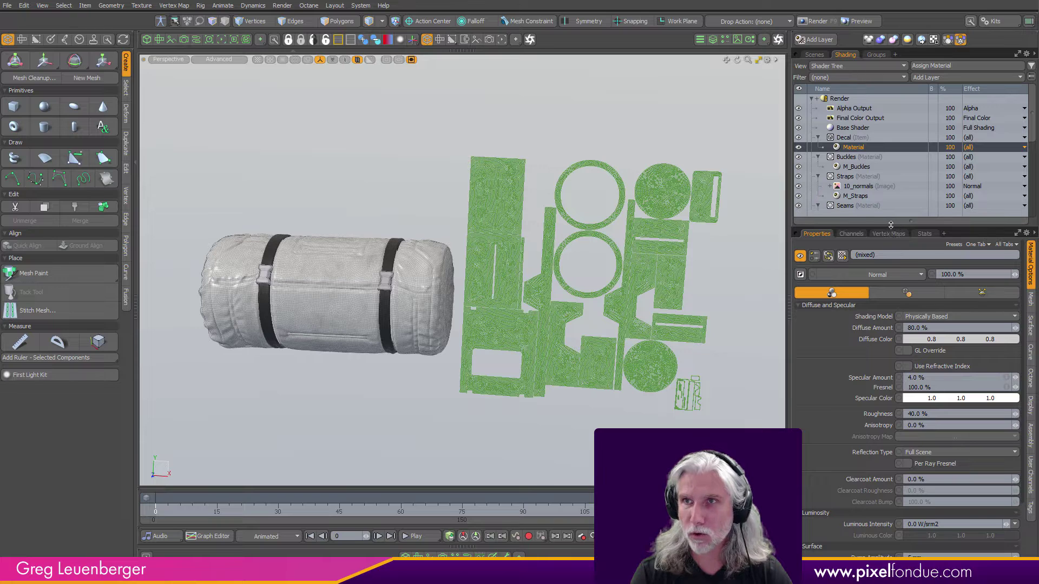
- Add the 02.png image from the TRANSPARENT decal folder as a layer above the material in the Decal mask
{"action": "left_click", "coordinate": [736, 40]}
{"action": "left_click", "coordinate": [737, 40]}
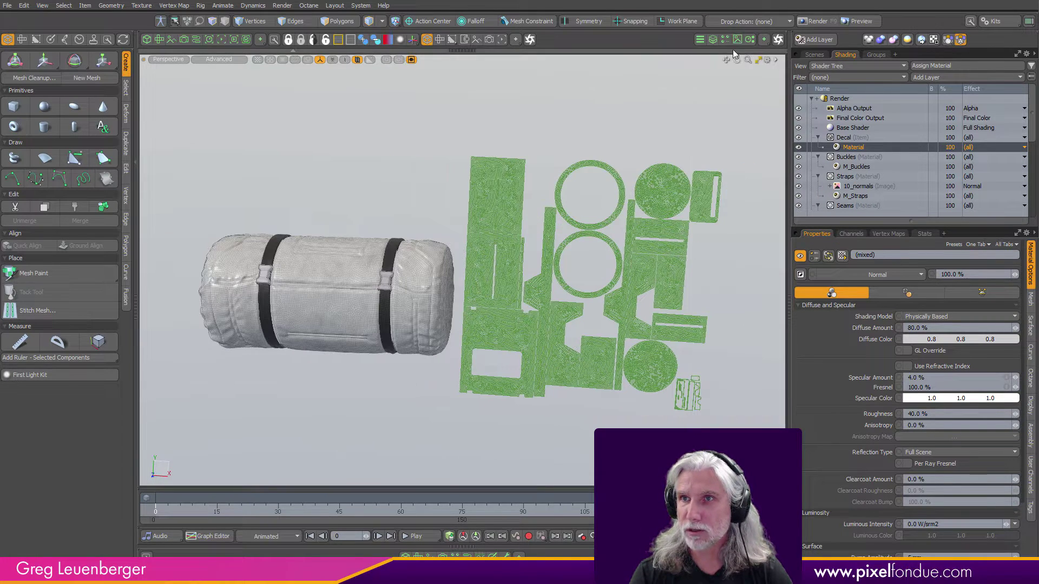
{"action": "left_click", "coordinate": [725, 40]}
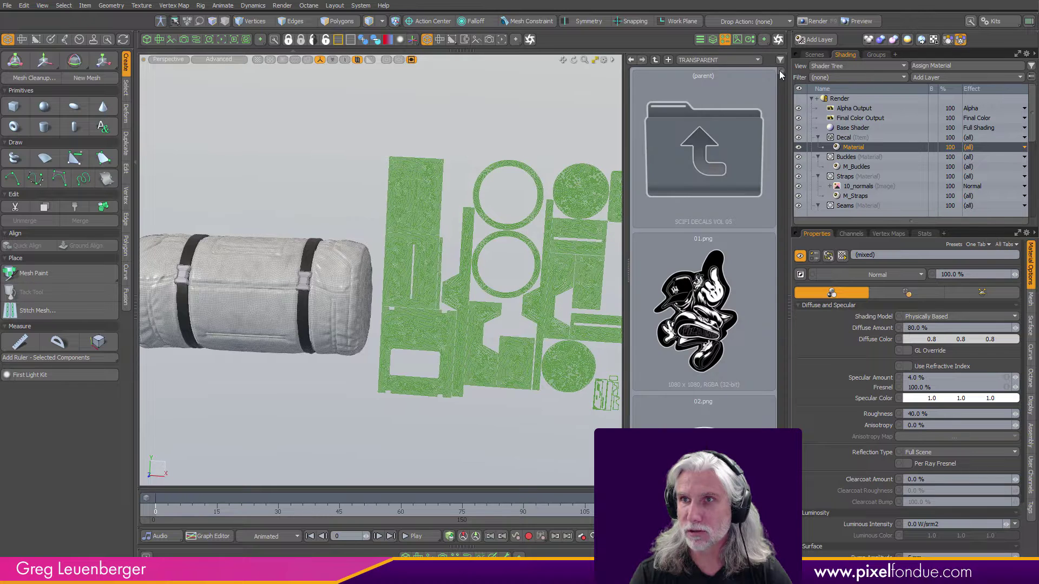
{"action": "mouse_move", "coordinate": [779, 71]}
{"action": "left_mouse_down"}
{"action": "mouse_move", "coordinate": [780, 95]}
{"action": "mouse_move", "coordinate": [779, 62]}
{"action": "mouse_move", "coordinate": [776, 72]}
{"action": "left_mouse_up"}
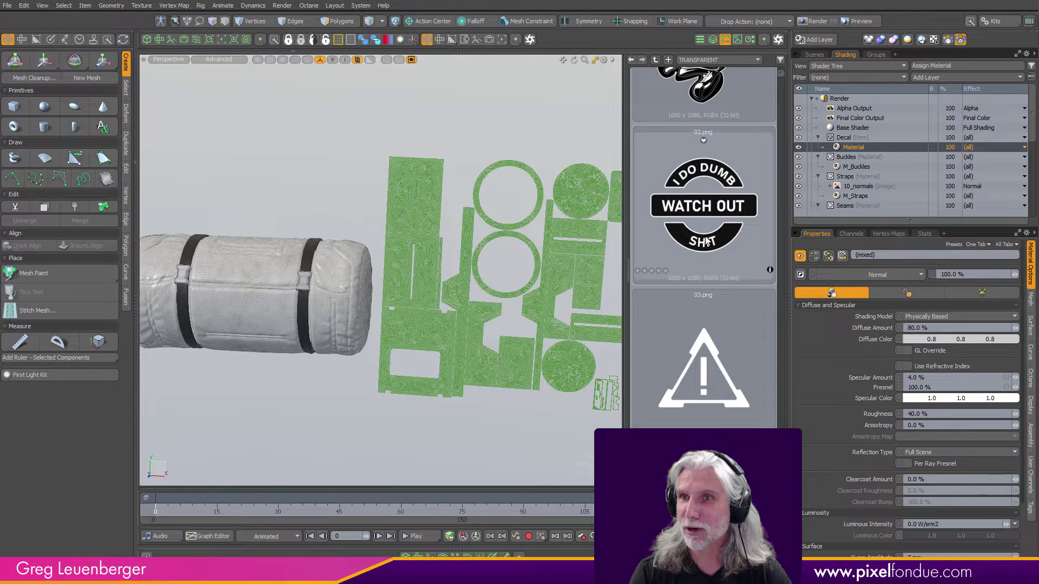
{"action": "left_click_drag", "start_coordinate": [693, 212], "coordinate": [859, 152]}
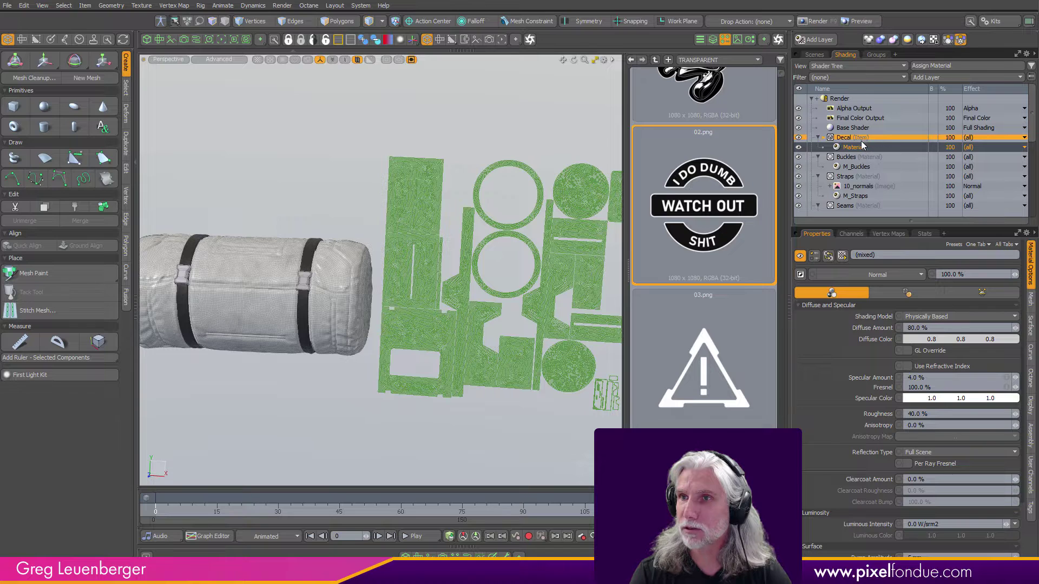
{"action": "left_click", "coordinate": [849, 148]}
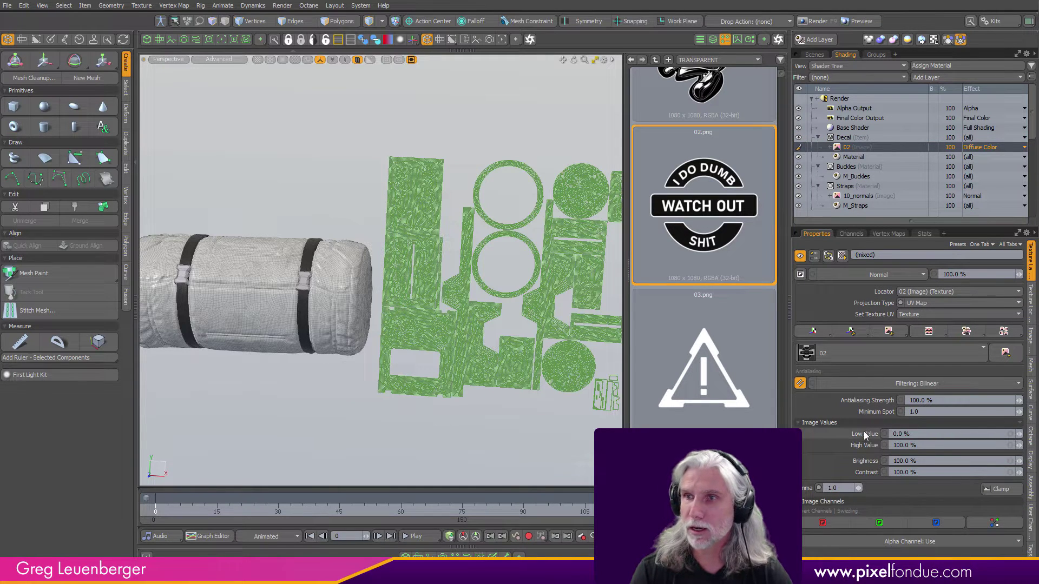
{"action": "key", "text": "a"}
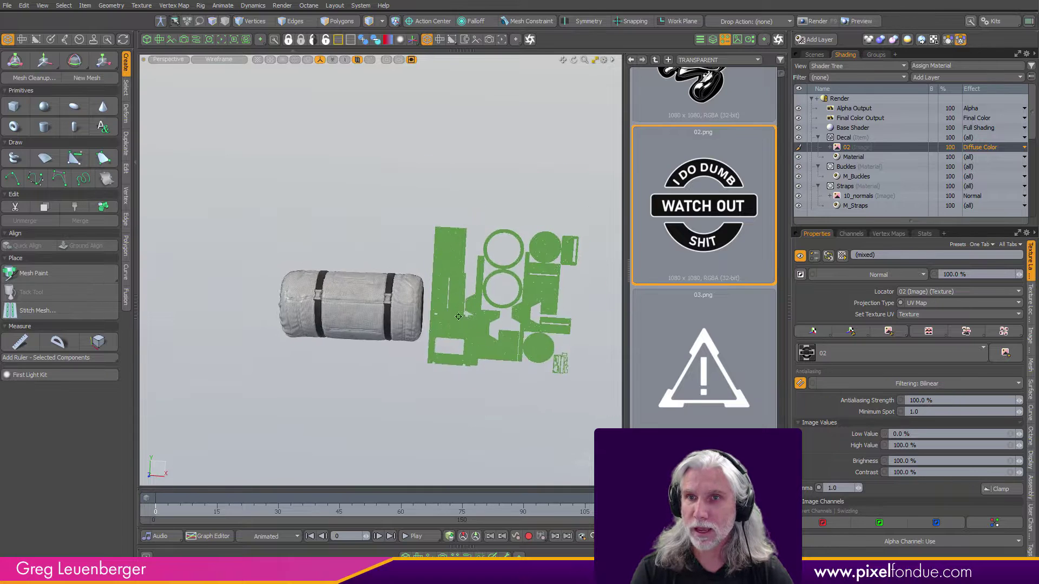
- Create a test sphere about 920 mm in radius in the Decal mesh
{"action": "left_click", "coordinate": [864, 149], "text": "ctrl"}
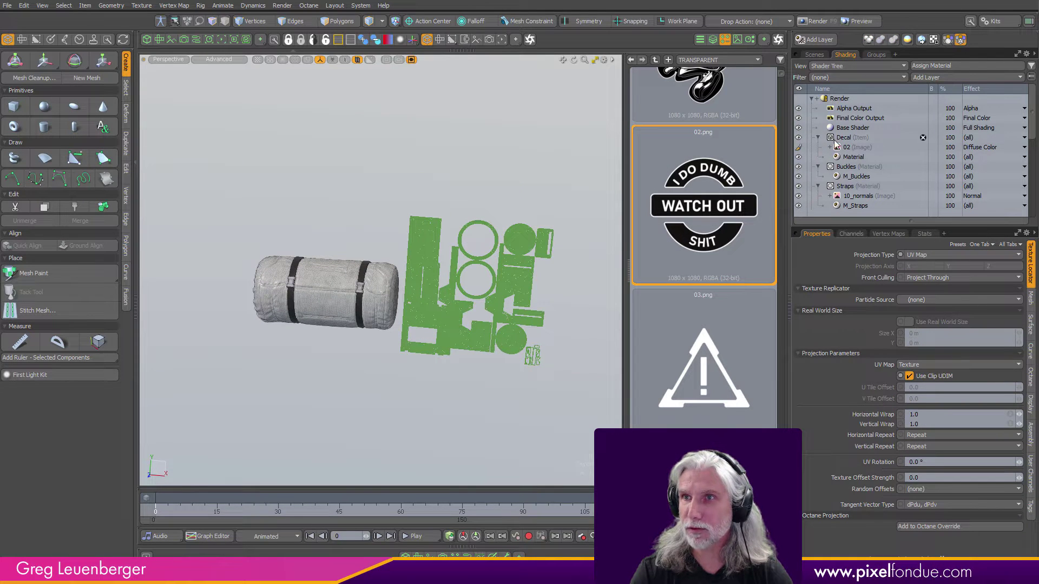
{"action": "left_click", "coordinate": [814, 54]}
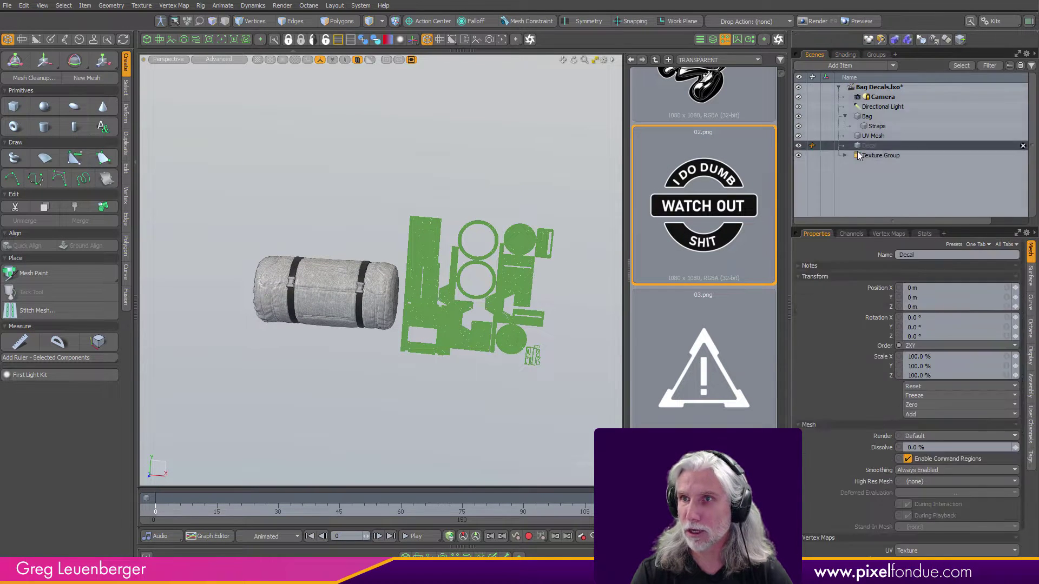
{"action": "left_click", "coordinate": [868, 146]}
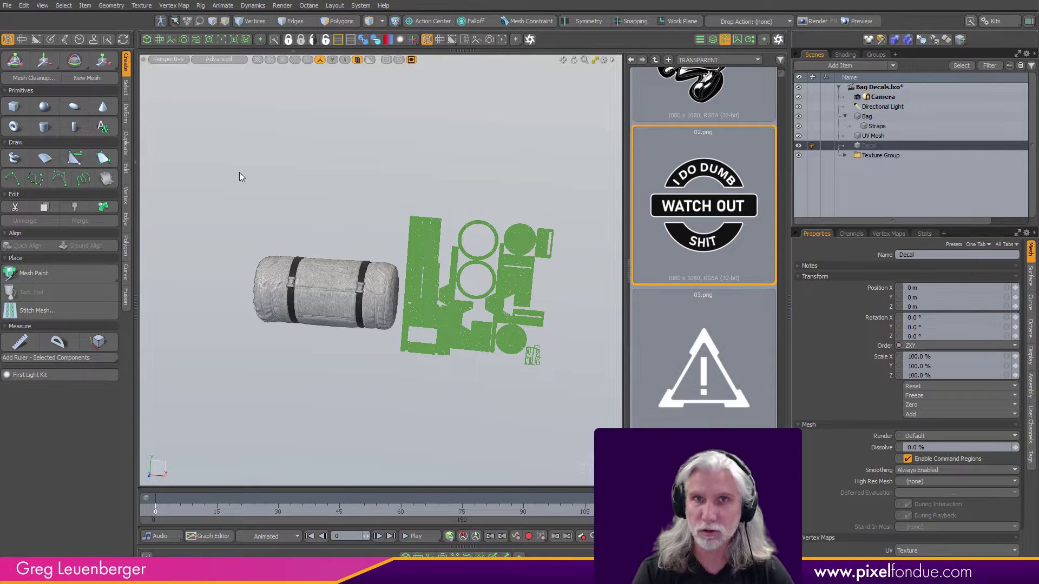
{"action": "left_click", "coordinate": [44, 106]}
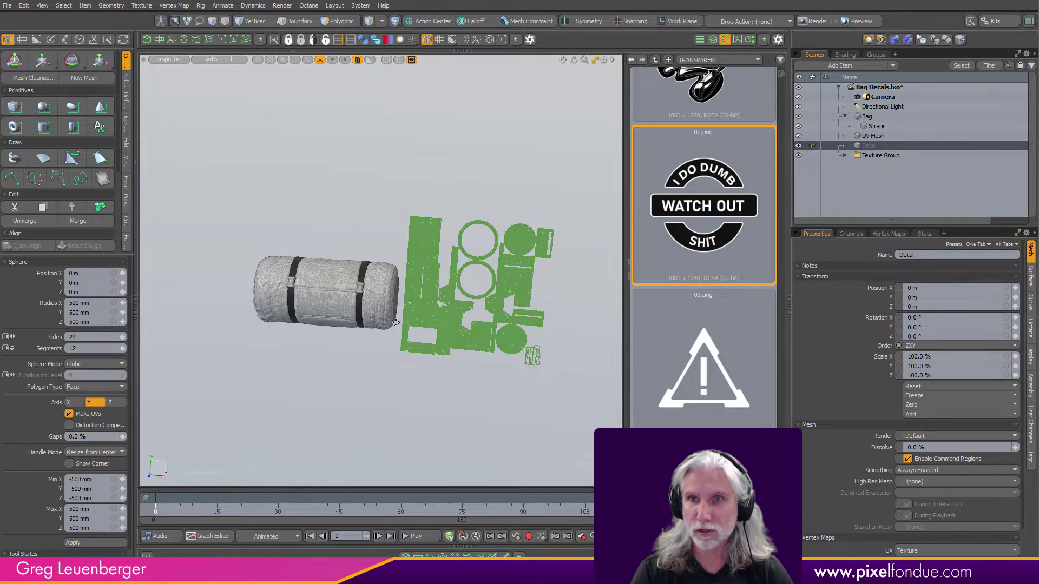
{"action": "mouse_move", "coordinate": [402, 325]}
{"action": "left_mouse_down"}
{"action": "mouse_move", "coordinate": [474, 313]}
{"action": "mouse_move", "coordinate": [436, 308]}
{"action": "mouse_move", "coordinate": [421, 276]}
{"action": "left_mouse_up"}
- Set the diffuse colour of the Decal mask's material to purple and deselect the material
{"action": "left_click", "coordinate": [845, 54]}
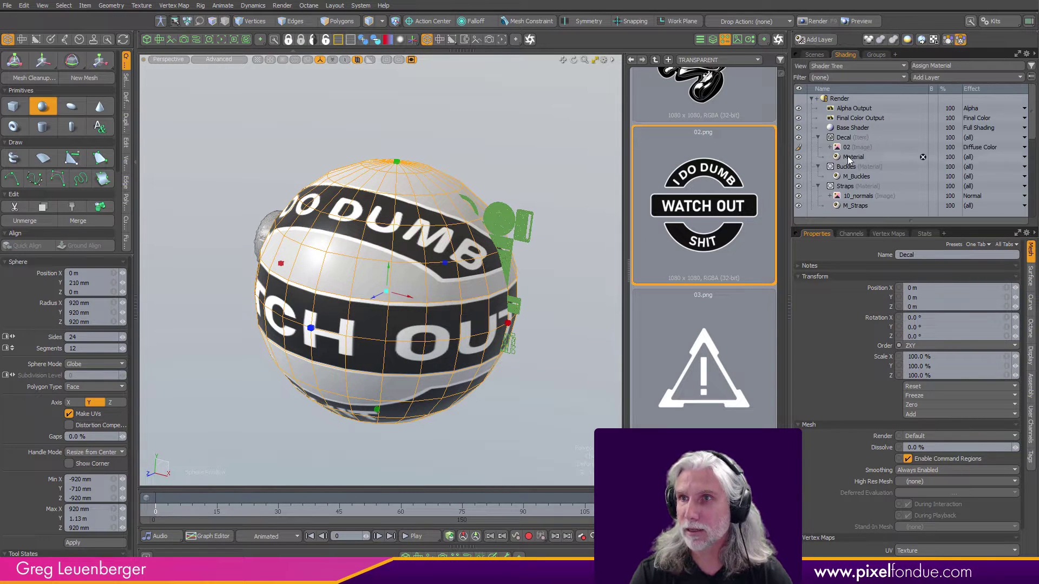
{"action": "left_click", "coordinate": [876, 147]}
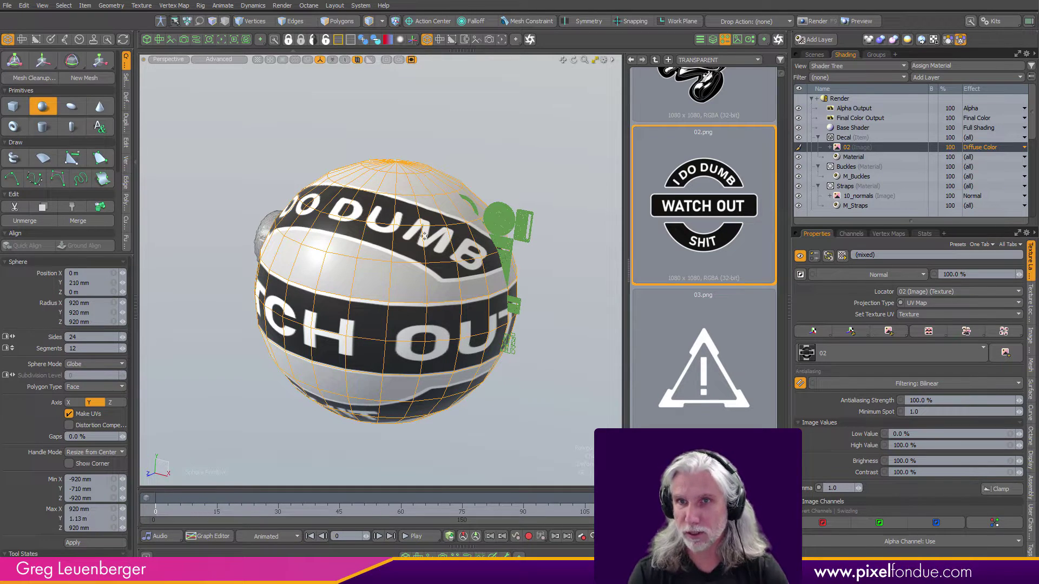
{"action": "left_click_drag", "start_coordinate": [394, 290], "coordinate": [432, 284], "text": "alt"}
{"action": "left_click", "coordinate": [854, 157]}
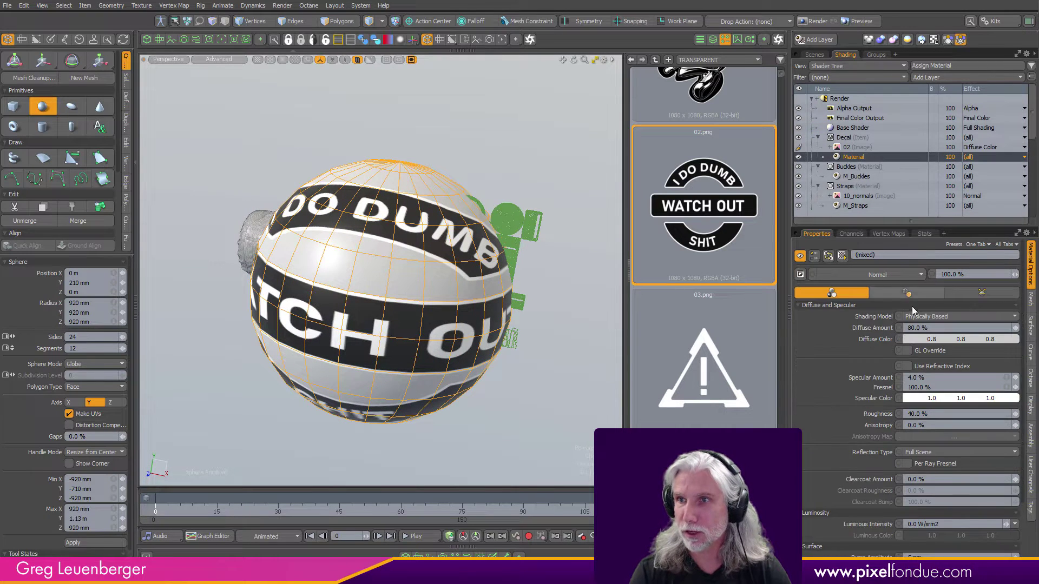
{"action": "left_click", "coordinate": [914, 339]}
{"action": "left_click", "coordinate": [661, 326]}
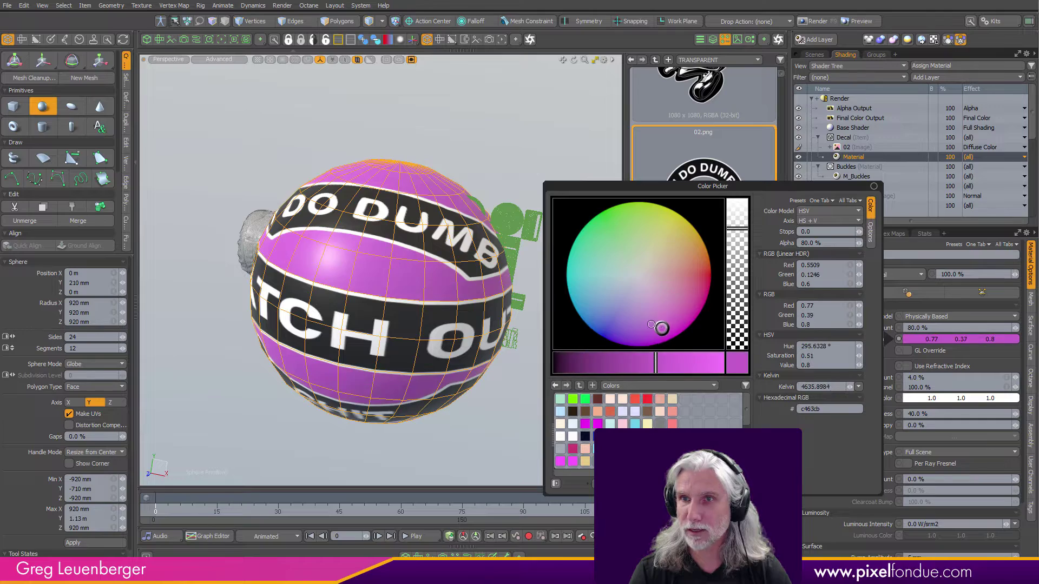
{"action": "mouse_move", "coordinate": [411, 287]}
{"action": "left_mouse_down", "text": "alt"}
{"action": "mouse_move", "coordinate": [460, 271]}
{"action": "mouse_move", "coordinate": [419, 281]}
{"action": "left_mouse_up", "text": "alt"}
{"action": "left_click_drag", "start_coordinate": [432, 352], "coordinate": [456, 377], "text": "alt"}
{"action": "left_click", "coordinate": [858, 157], "text": "ctrl"}
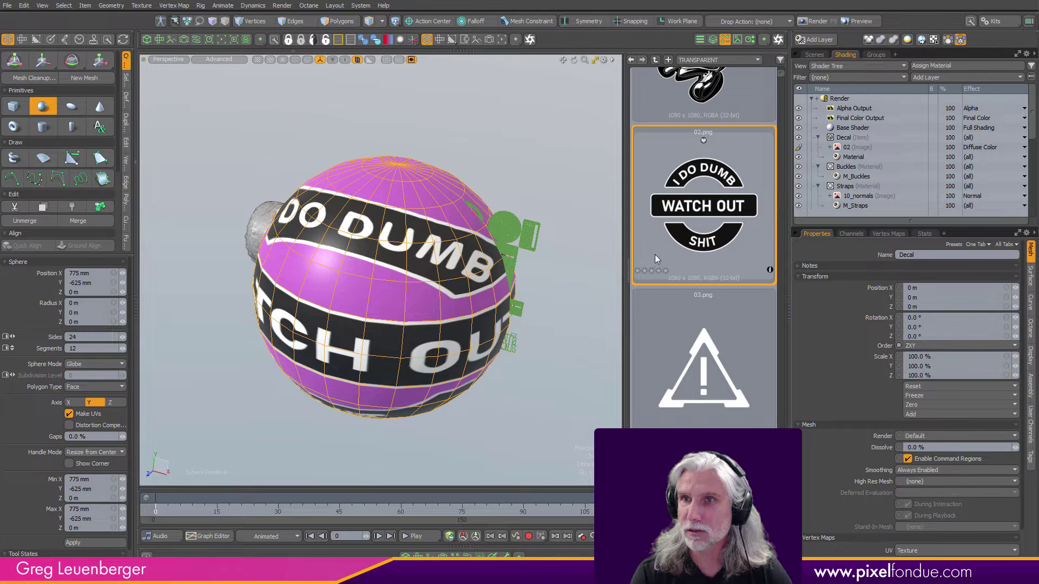
- Hide the preset browser and delete the sphere's polygons from the Decal mesh
{"action": "left_click", "coordinate": [728, 42]}
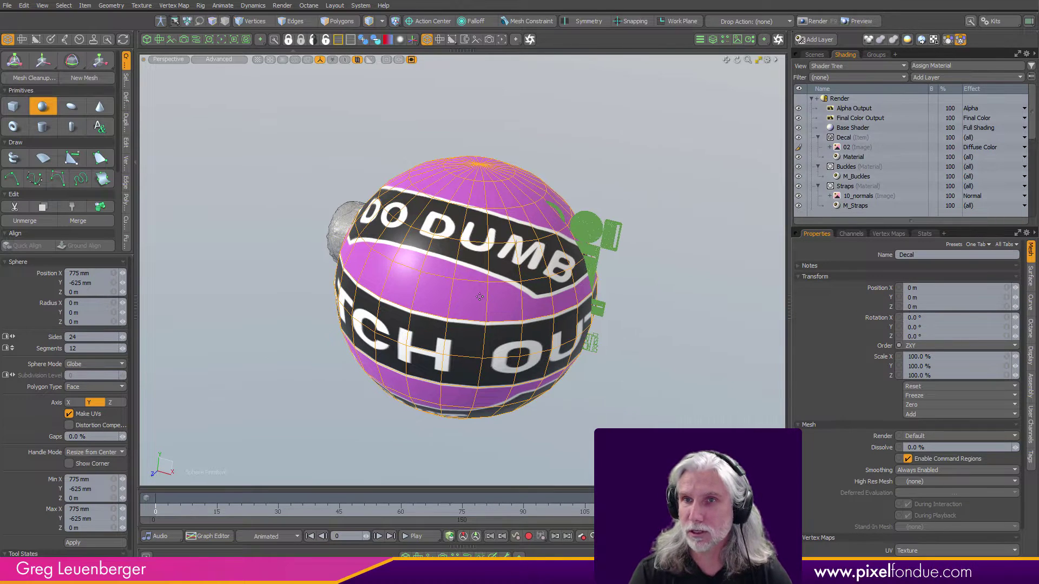
{"action": "key", "text": "3"}
{"action": "key", "text": "Delete"}
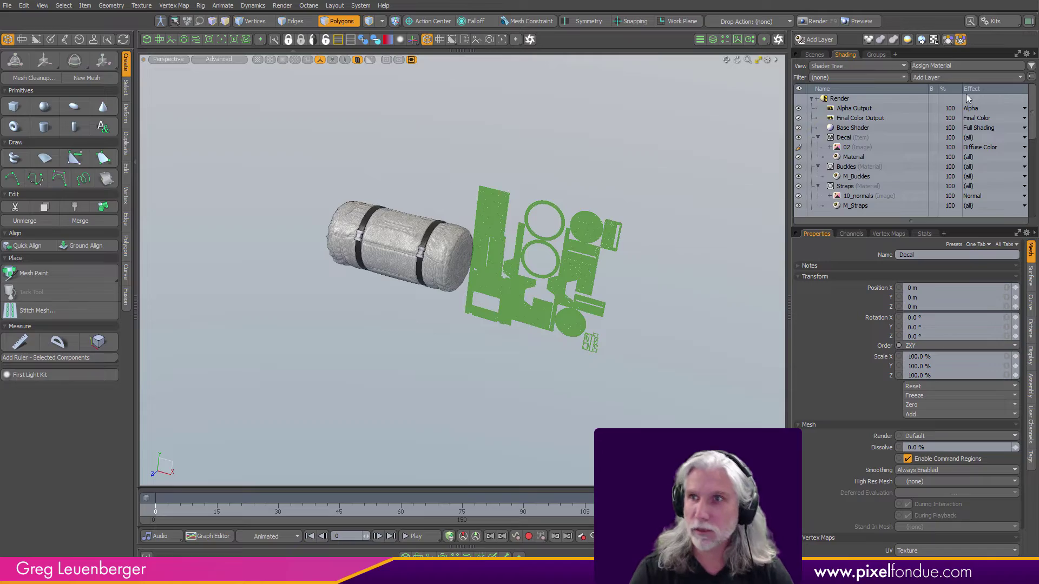
- Draw a flat 24-sided cylinder disc about 101 by 103 mm in radius over the UV Mesh's upper solid circle in the Decal mesh
{"action": "left_click", "coordinate": [817, 56]}
{"action": "left_click_drag", "start_coordinate": [476, 281], "coordinate": [426, 294], "text": "alt"}
{"action": "scroll", "coordinate": [461, 292], "scroll_direction": "up", "scroll_amount": 3}
{"action": "scroll", "coordinate": [557, 283], "scroll_direction": "down", "scroll_amount": 3}
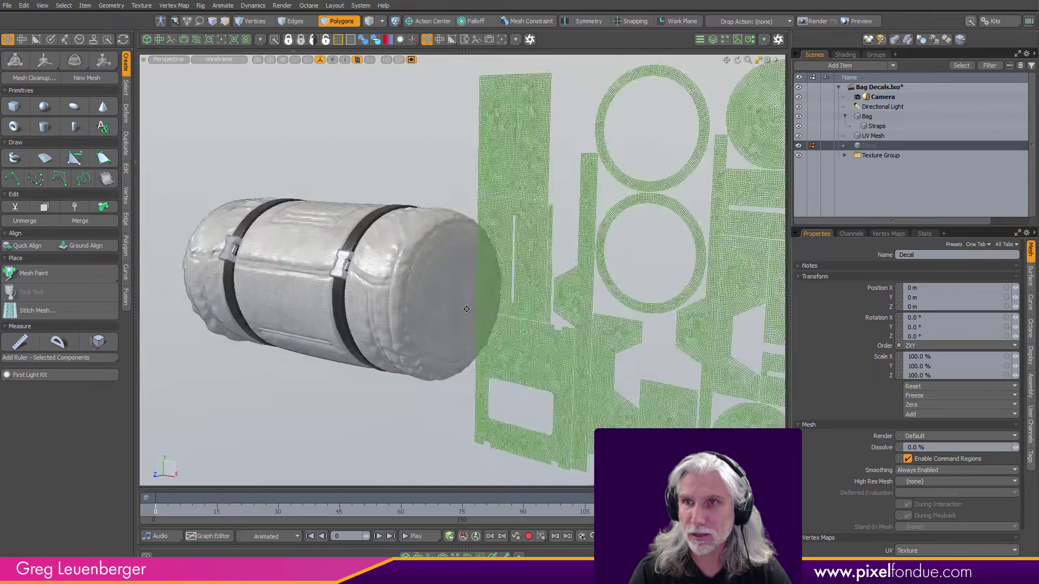
{"action": "left_click_drag", "start_coordinate": [556, 284], "coordinate": [622, 260], "text": "alt"}
{"action": "scroll", "coordinate": [644, 172], "scroll_direction": "down", "scroll_amount": 5}
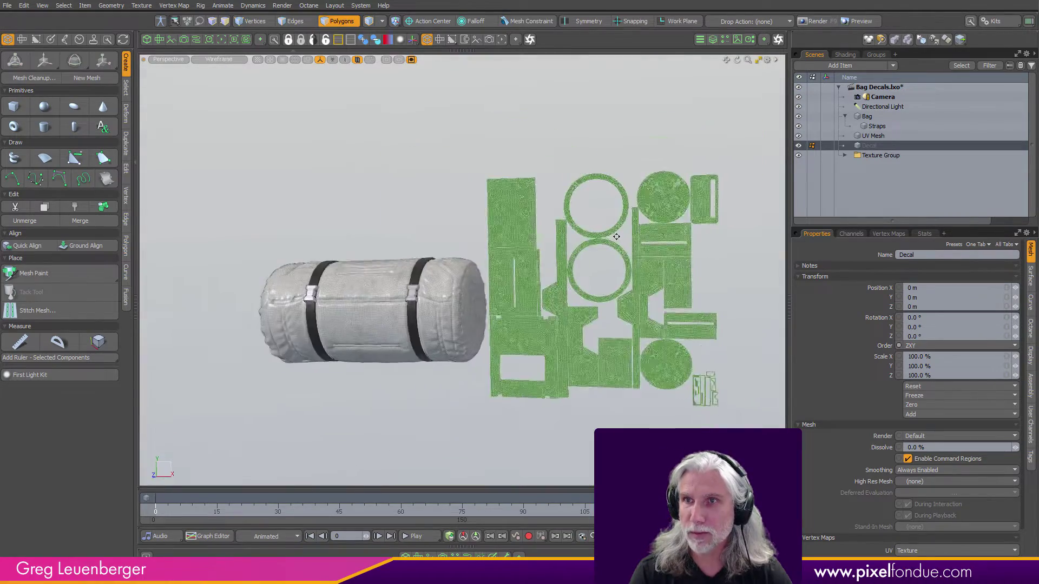
{"action": "left_click_drag", "start_coordinate": [617, 205], "coordinate": [632, 204], "text": "alt+shift"}
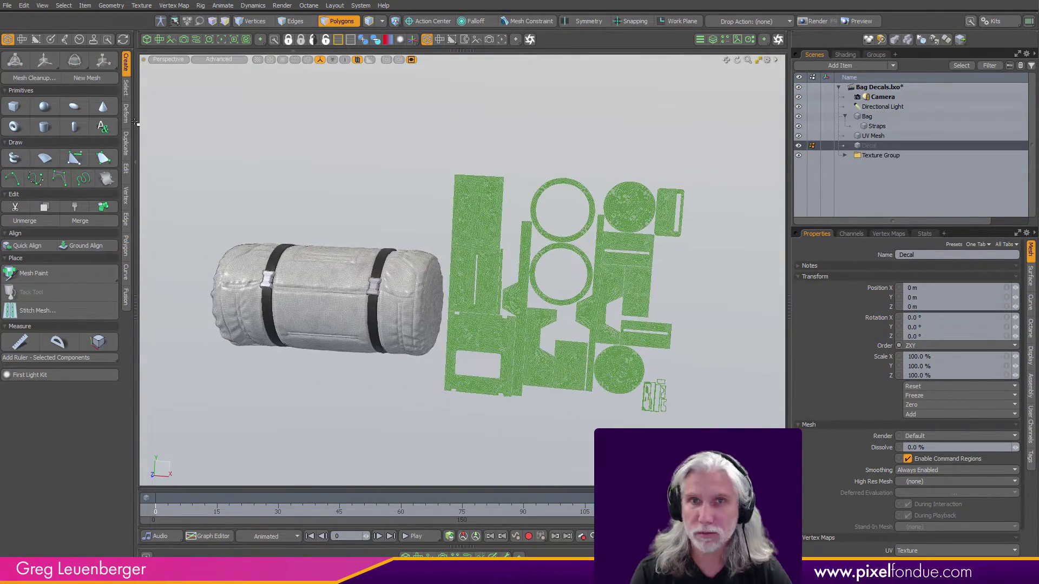
{"action": "left_click", "coordinate": [43, 127]}
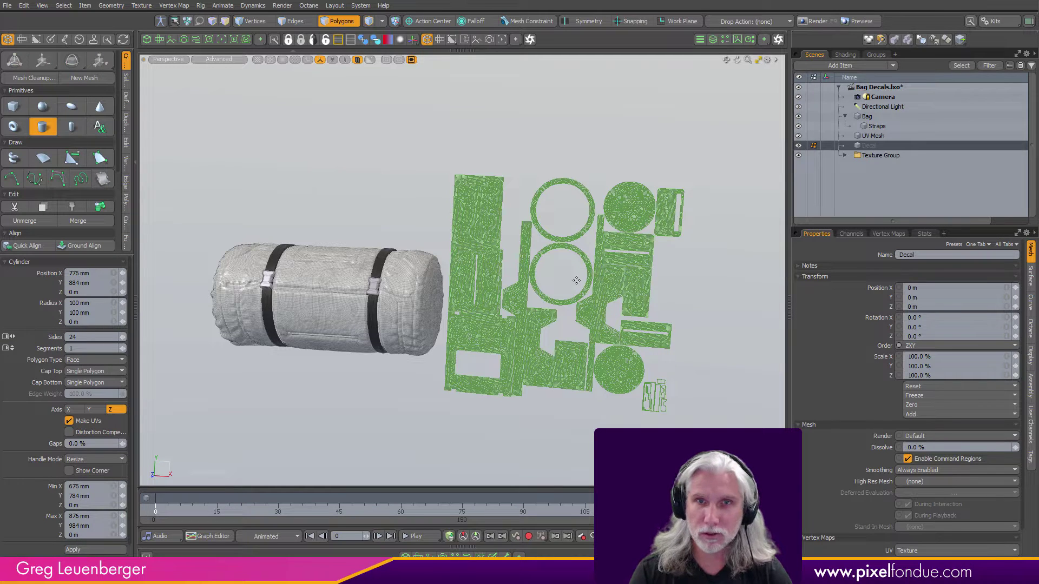
{"action": "scroll", "coordinate": [639, 285], "scroll_direction": "up", "scroll_amount": 8}
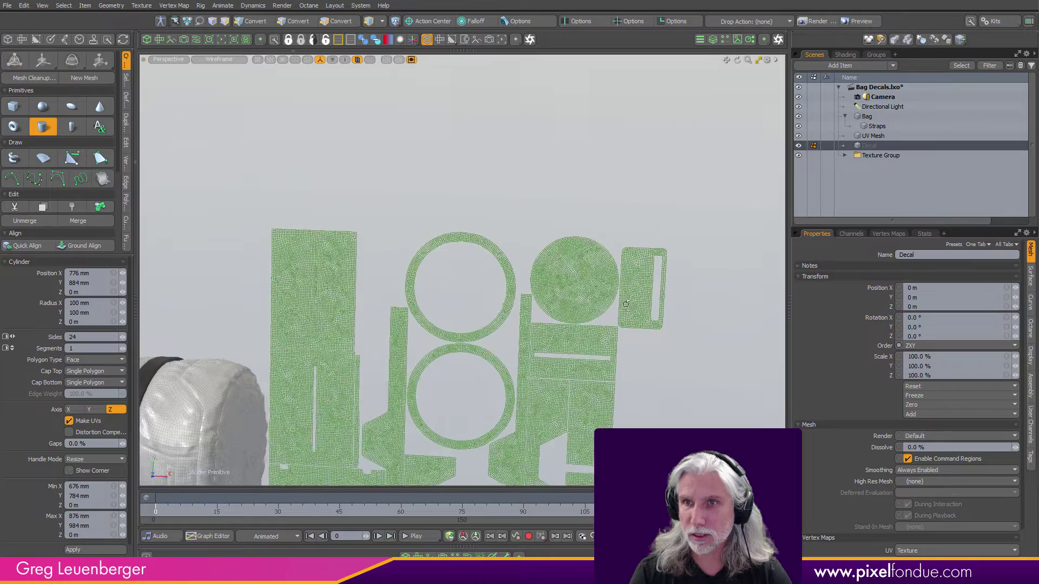
{"action": "scroll", "coordinate": [639, 285], "scroll_direction": "up", "scroll_amount": 3}
{"action": "left_click_drag", "start_coordinate": [561, 267], "coordinate": [653, 180]}
{"action": "left_click_drag", "start_coordinate": [659, 287], "coordinate": [660, 229], "text": "alt"}
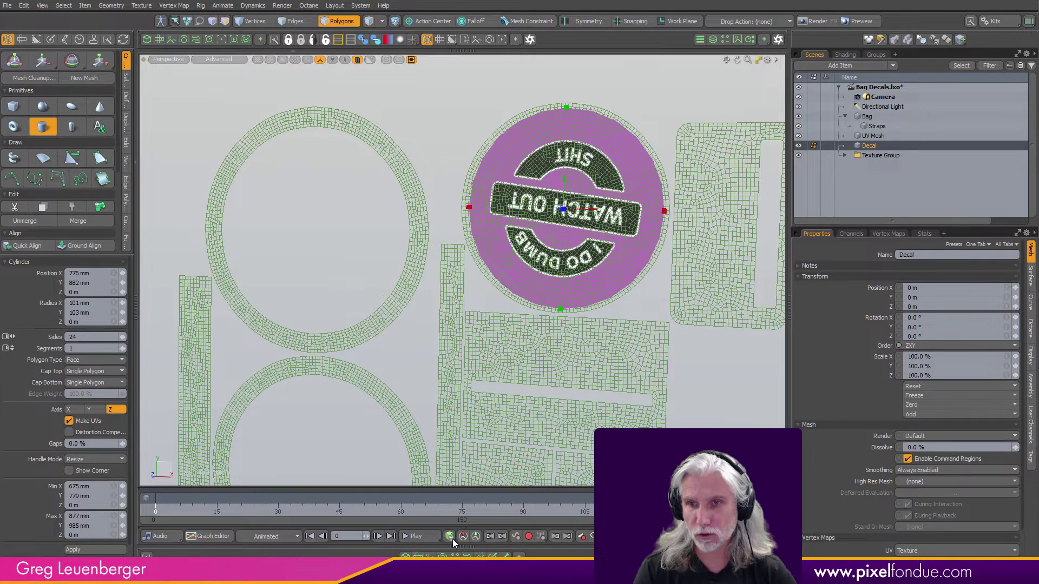
- Examine the disc's UV layout and how its decal image sits over the UV Mesh
{"action": "left_click", "coordinate": [430, 556]}
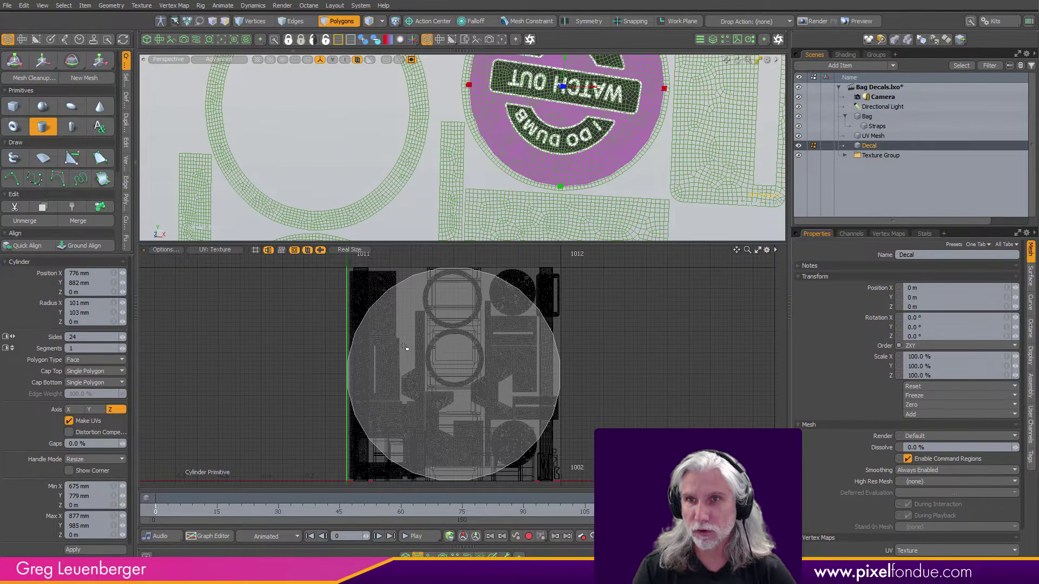
{"action": "key", "text": "KP_0"}
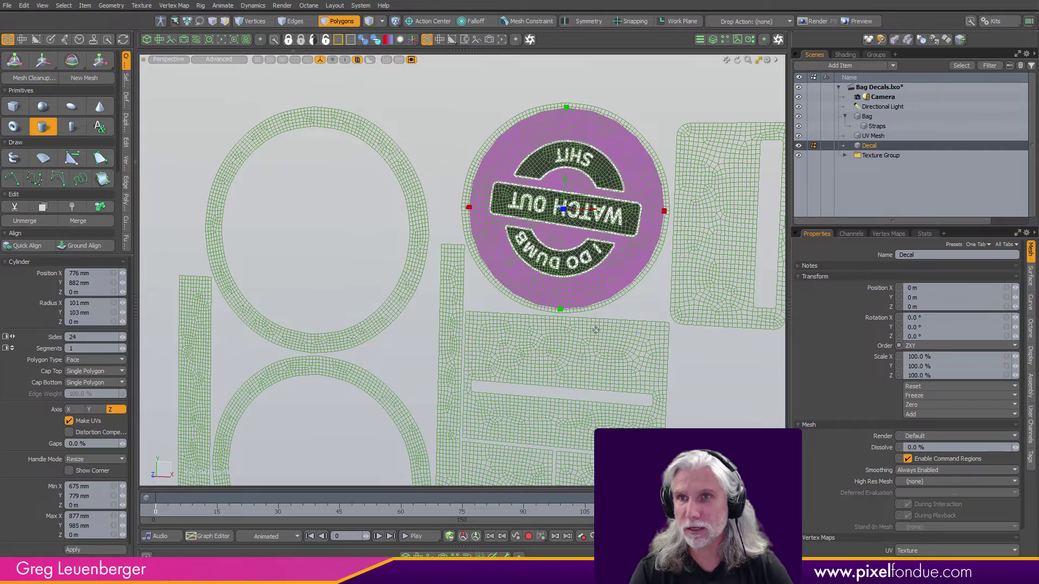
{"action": "left_click_drag", "start_coordinate": [576, 328], "coordinate": [455, 280], "text": "ctrl+alt"}
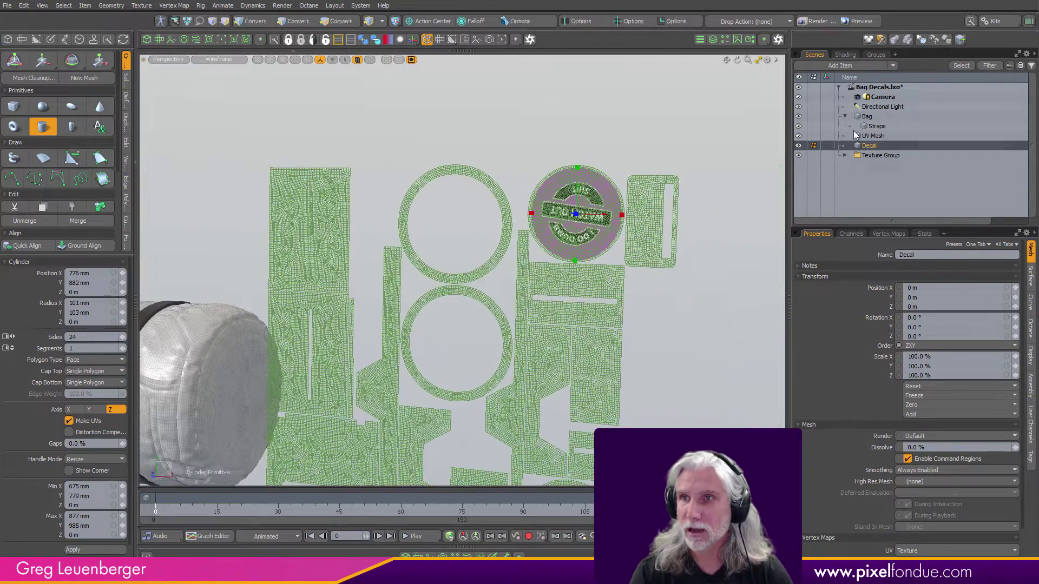
{"action": "left_click", "coordinate": [844, 55]}
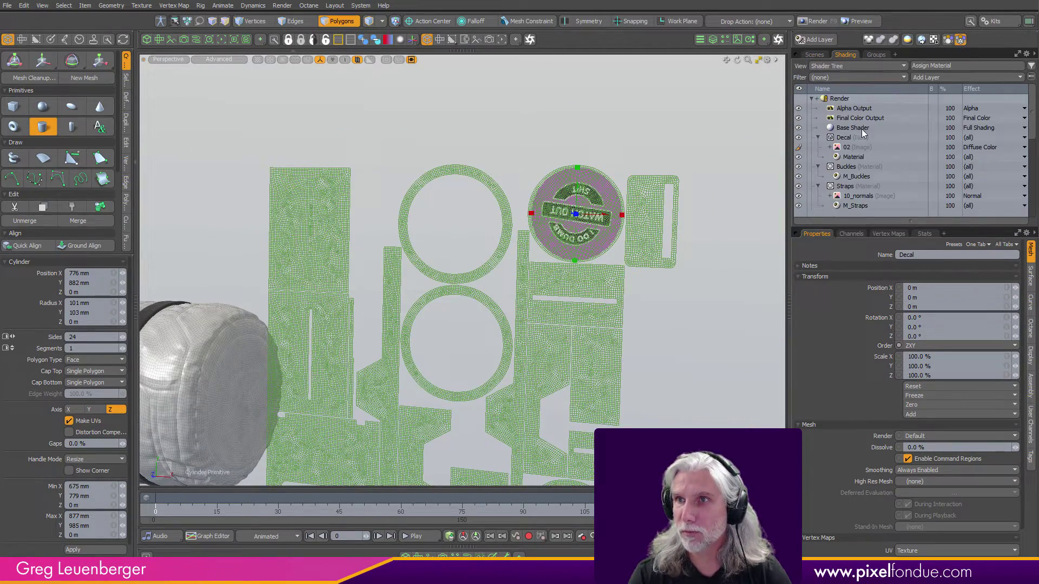
{"action": "left_click", "coordinate": [814, 55]}
{"action": "left_click_drag", "start_coordinate": [580, 199], "coordinate": [547, 239], "text": "ctrl+alt"}
{"action": "left_click_drag", "start_coordinate": [546, 239], "coordinate": [595, 210], "text": "alt+shift"}
{"action": "left_click_drag", "start_coordinate": [476, 314], "coordinate": [486, 291], "text": "alt+shift"}
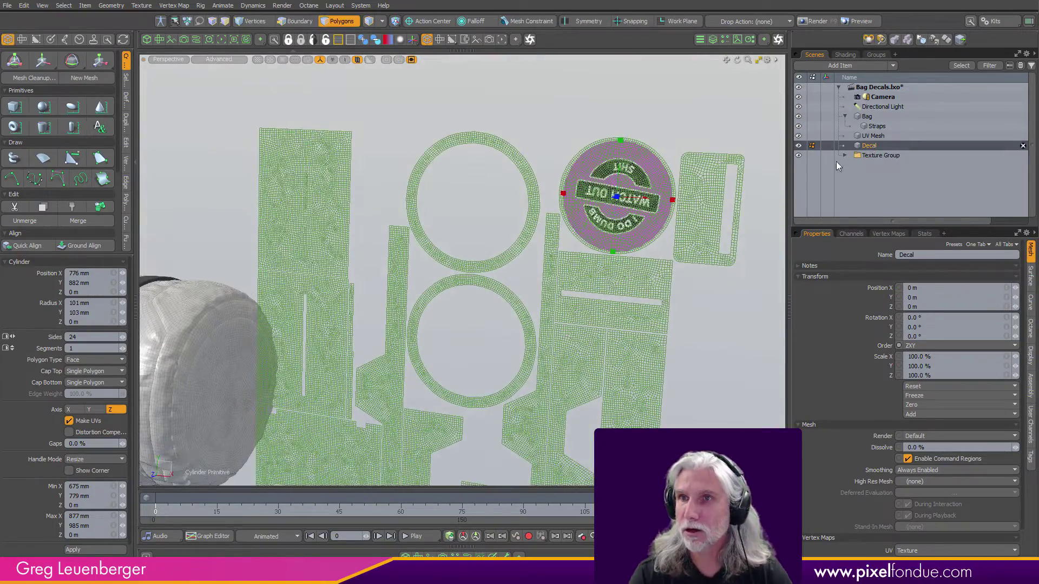
- Add a UV Transform operator to the Decal mesh with Bag as the target mesh and Texture as the target UV map
{"action": "left_click", "coordinate": [868, 146], "text": "ctrl"}
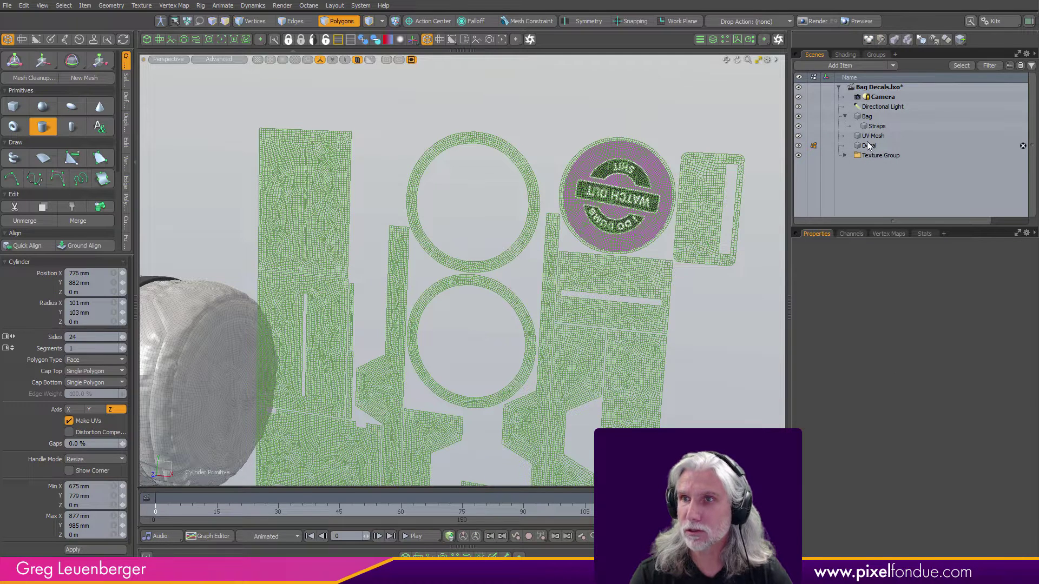
{"action": "left_click", "coordinate": [867, 144]}
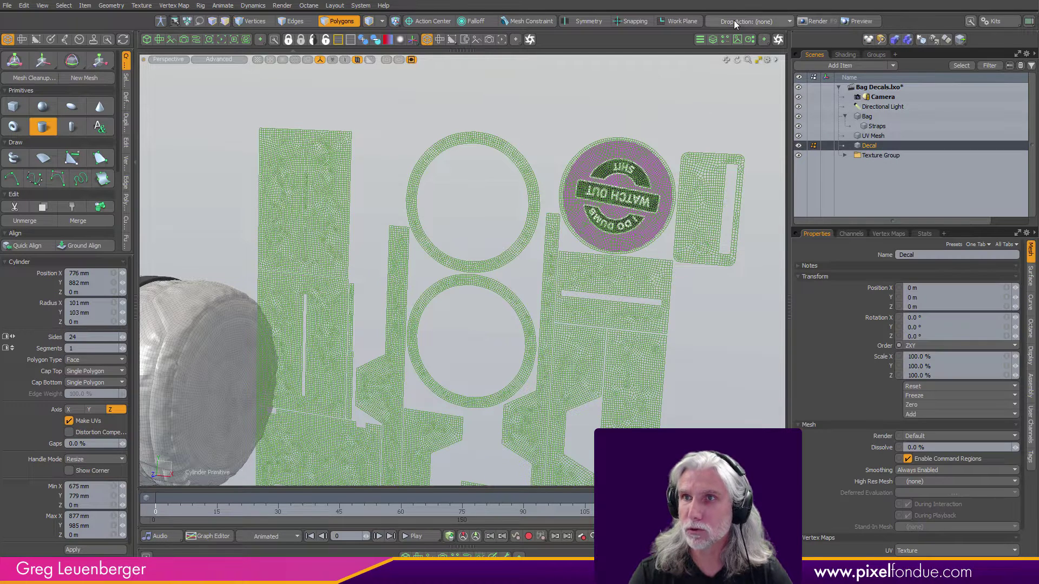
{"action": "left_click", "coordinate": [713, 40]}
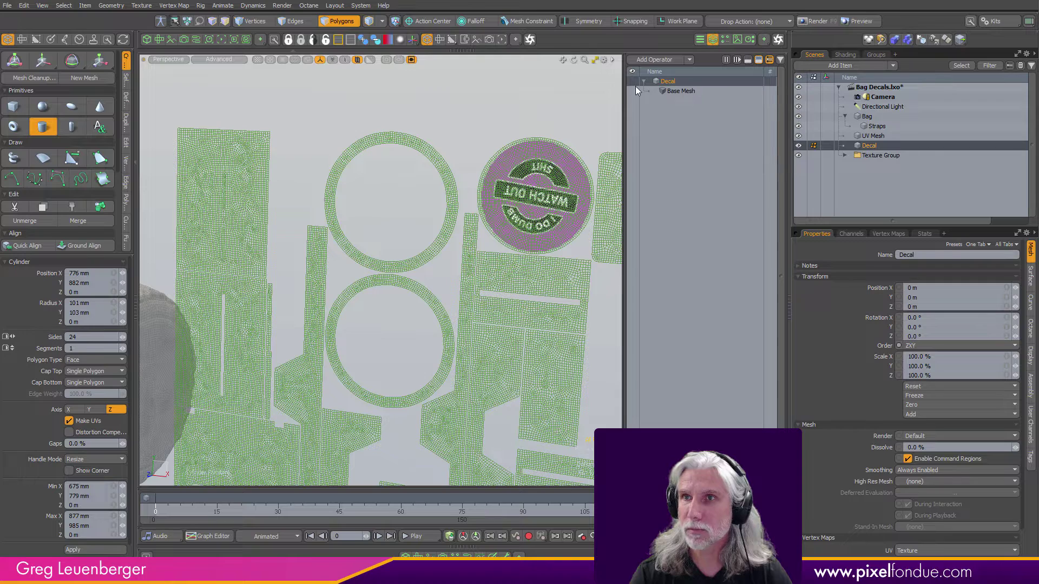
{"action": "left_click", "coordinate": [663, 60]}
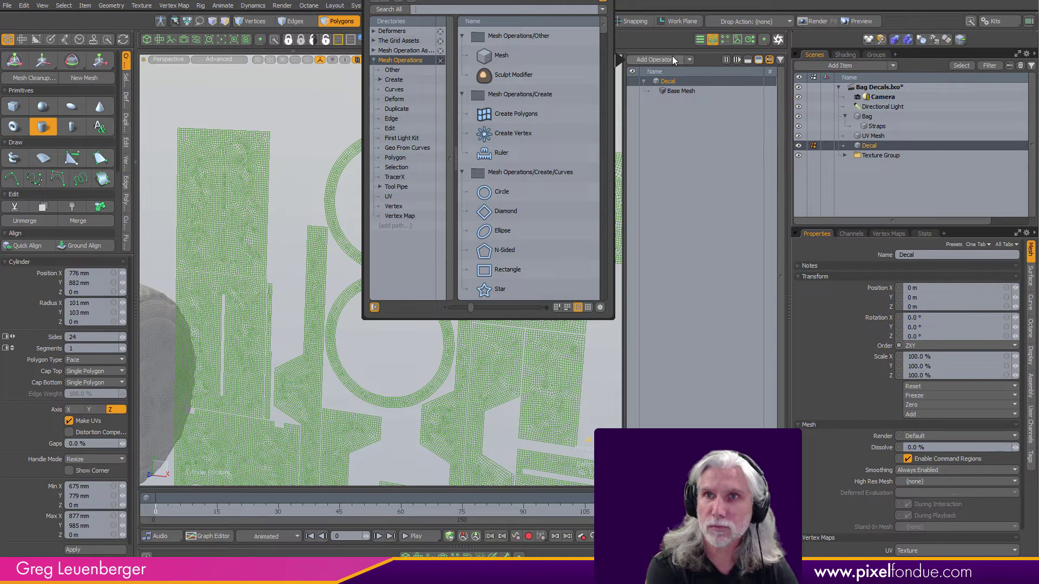
{"action": "type", "text": "uvt"}
{"action": "key", "text": "Return"}
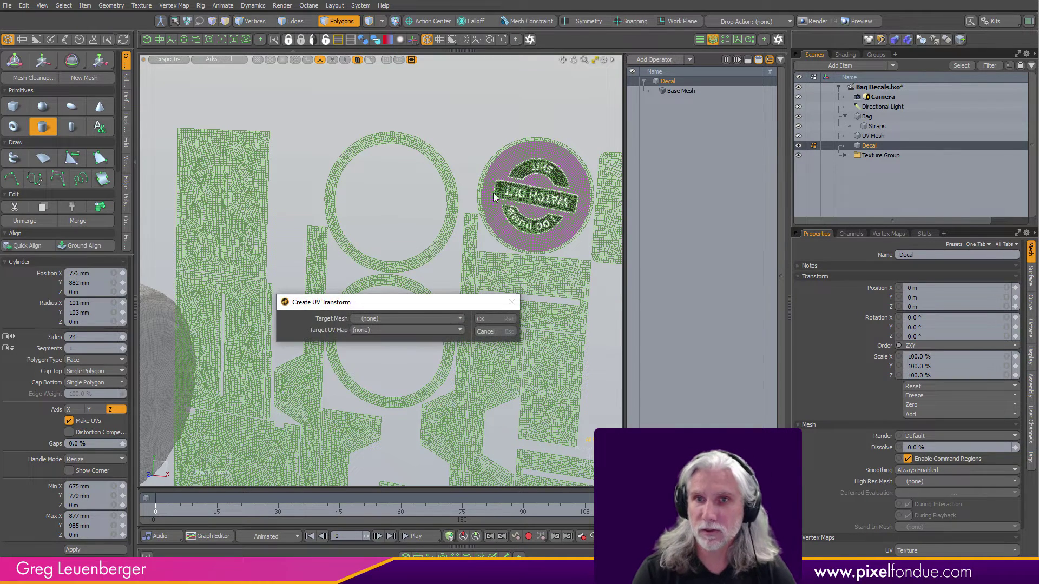
{"action": "left_click", "coordinate": [399, 318]}
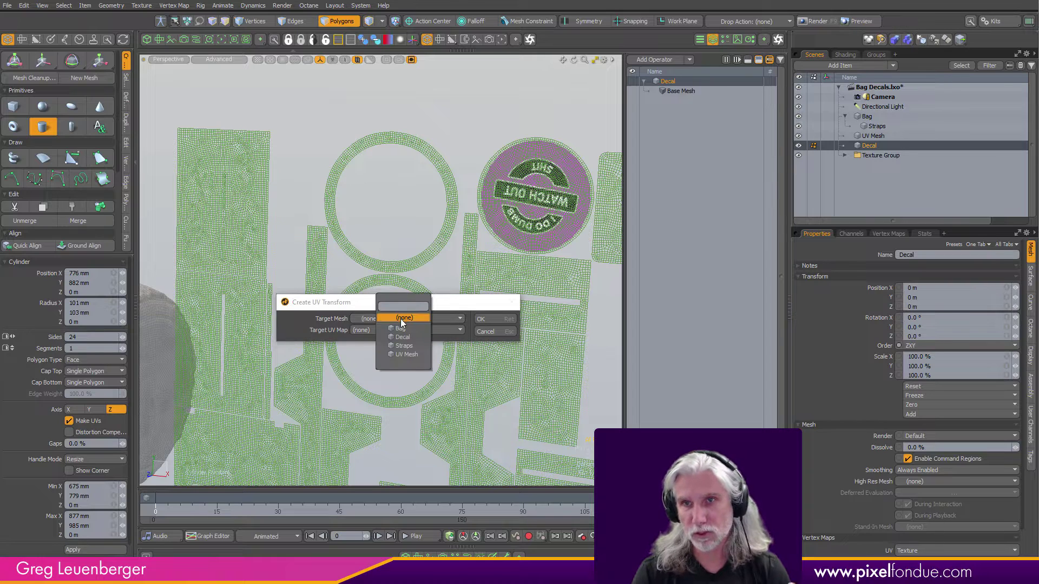
{"action": "left_click", "coordinate": [400, 329]}
{"action": "left_click", "coordinate": [388, 329]}
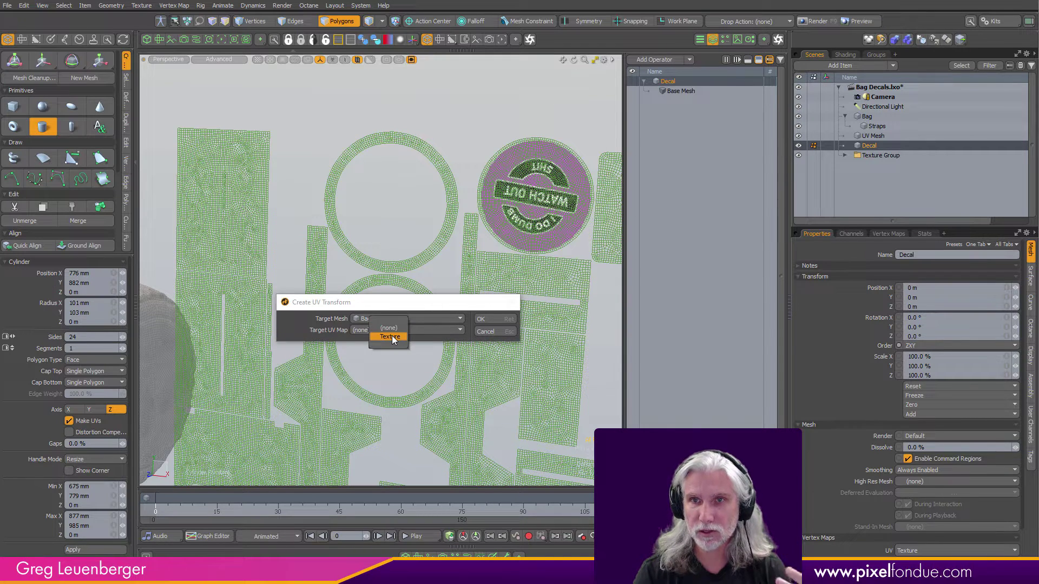
{"action": "left_click", "coordinate": [391, 336]}
{"action": "left_click", "coordinate": [501, 319]}
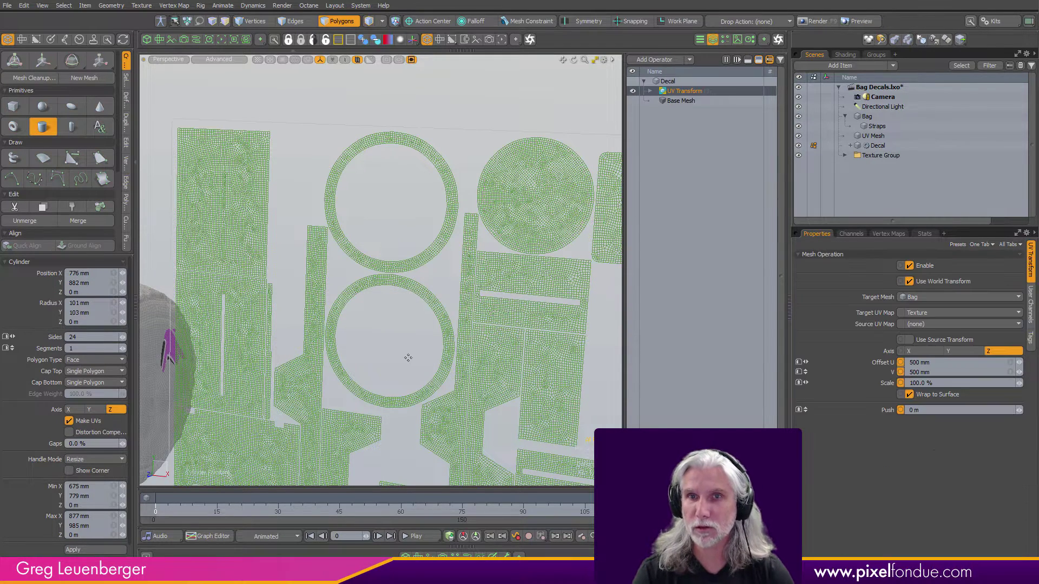
- Drop the Cylinder tool and inspect closely how the decal wraps onto the bag's end
{"action": "left_click_drag", "start_coordinate": [430, 357], "coordinate": [536, 282], "text": "ctrl+alt"}
{"action": "left_click_drag", "start_coordinate": [330, 303], "coordinate": [368, 346], "text": "ctrl+alt"}
{"action": "key", "text": "q"}
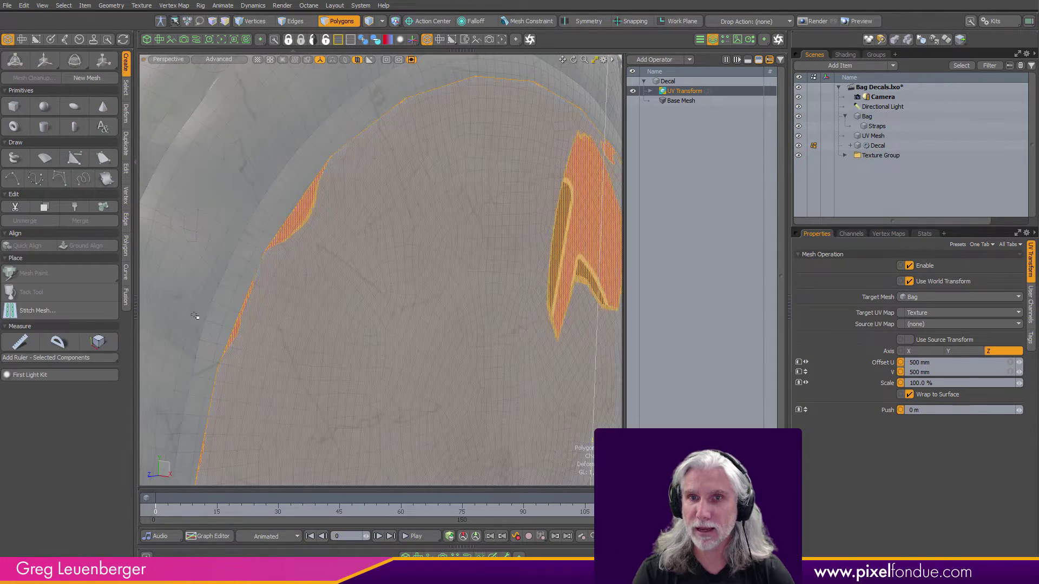
- Select polygons on the Bag mesh's round end to compare its surface with the decal, and clear the selection
{"action": "key", "text": "5"}
{"action": "left_click", "coordinate": [183, 323]}
{"action": "key", "text": "3"}
{"action": "mouse_move", "coordinate": [349, 335]}
{"action": "left_mouse_down"}
{"action": "mouse_move", "coordinate": [459, 378]}
{"action": "mouse_move", "coordinate": [332, 290]}
{"action": "left_mouse_up"}
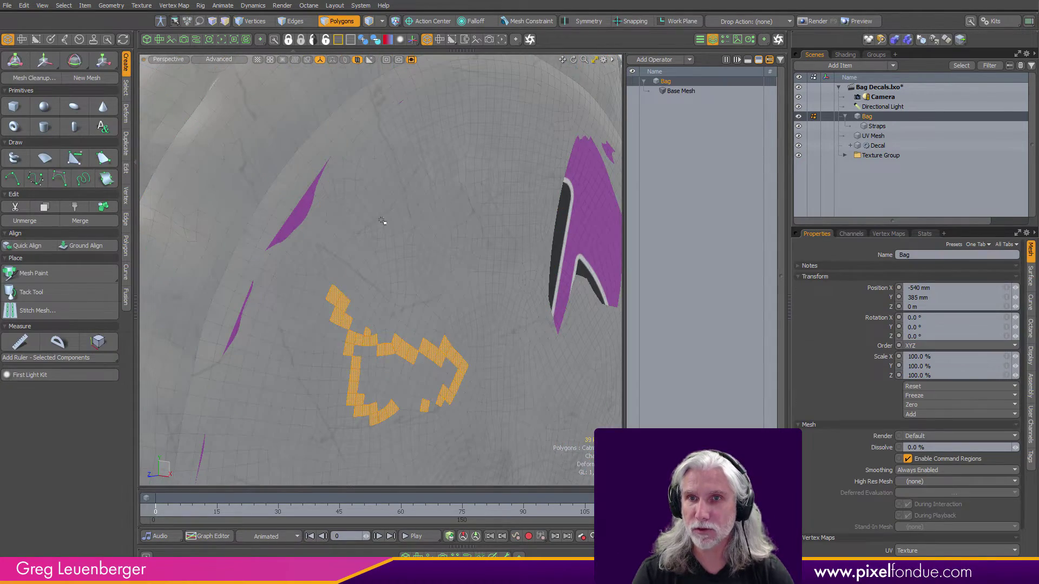
{"action": "left_click_drag", "start_coordinate": [382, 220], "coordinate": [440, 335]}
{"action": "scroll", "coordinate": [440, 336], "scroll_direction": "down", "scroll_amount": 5}
{"action": "mouse_move", "coordinate": [324, 367]}
{"action": "left_mouse_down"}
{"action": "mouse_move", "coordinate": [459, 344]}
{"action": "mouse_move", "coordinate": [311, 369]}
{"action": "mouse_move", "coordinate": [428, 349]}
{"action": "left_mouse_up"}
{"action": "left_click", "coordinate": [439, 157]}
{"action": "left_click_drag", "start_coordinate": [541, 308], "coordinate": [521, 322], "text": "alt"}
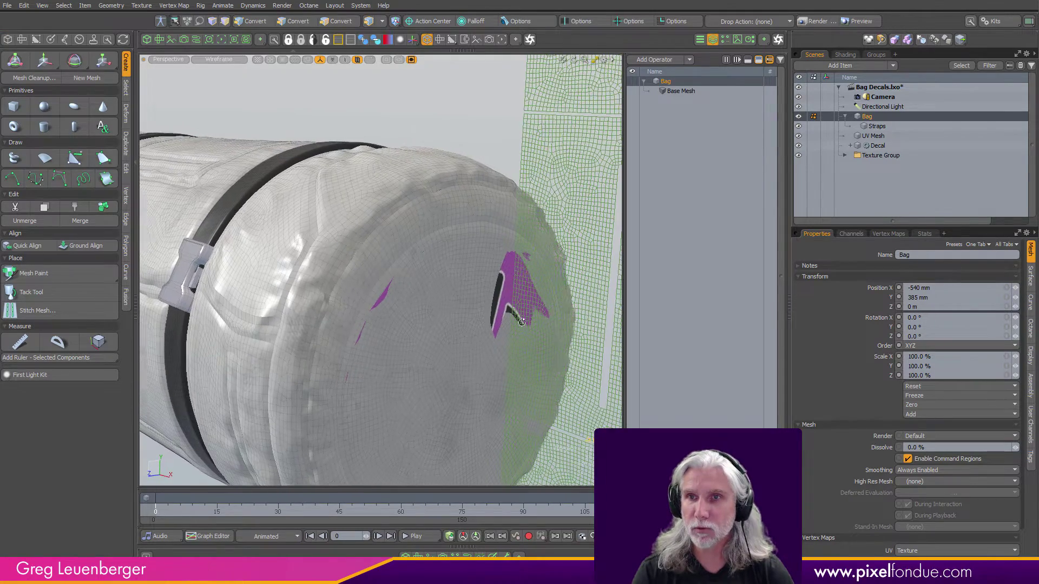
{"action": "left_click_drag", "start_coordinate": [453, 327], "coordinate": [466, 309], "text": "alt"}
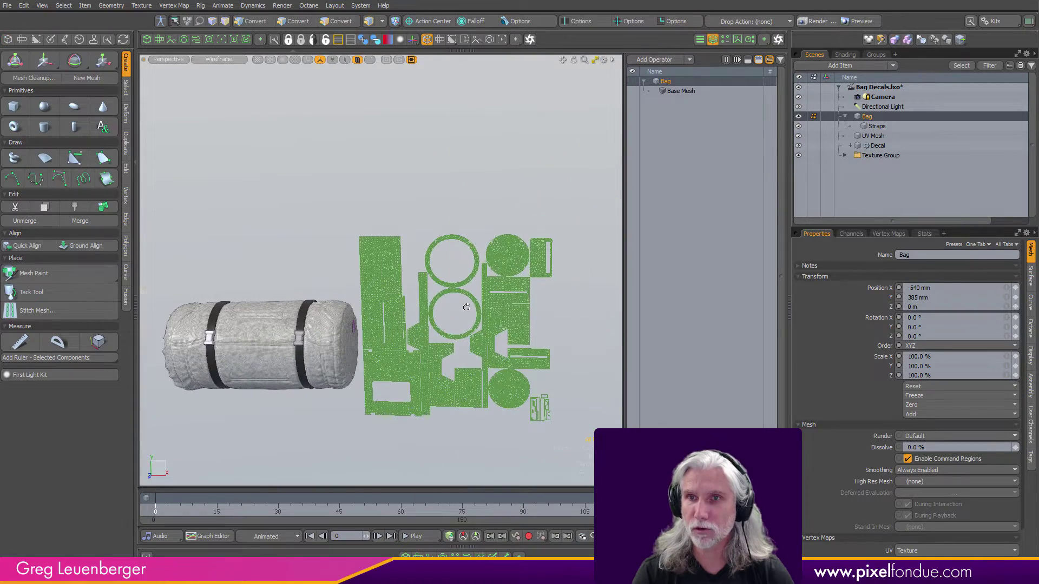
- Select the Decal mesh's Base Mesh below its UV Transform operator, with the UV layout in view for modelling
{"action": "left_click", "coordinate": [874, 145]}
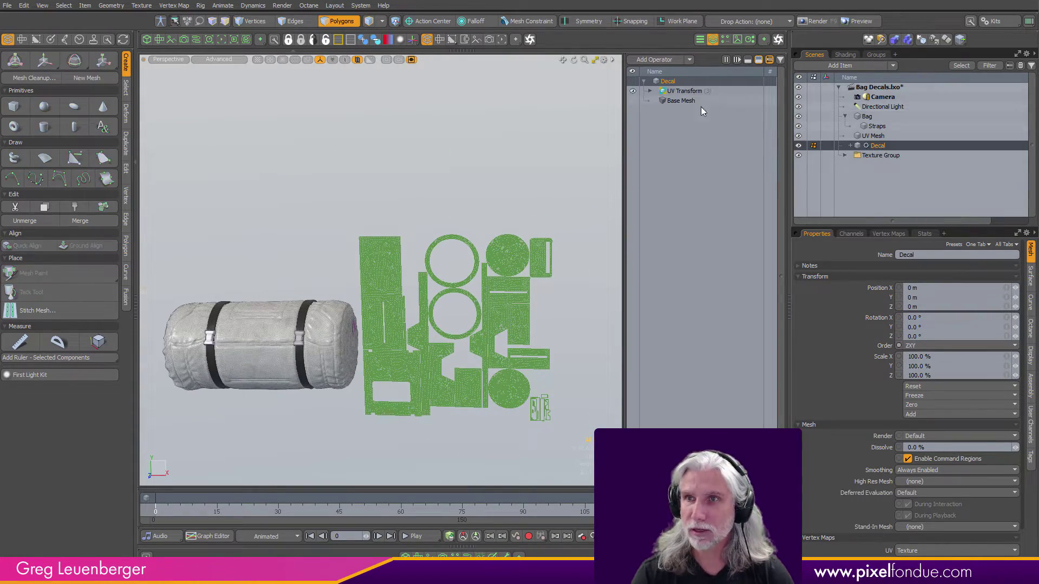
{"action": "left_click", "coordinate": [686, 101]}
{"action": "left_click_drag", "start_coordinate": [460, 287], "coordinate": [518, 296], "text": "ctrl+alt"}
{"action": "key", "text": "h"}
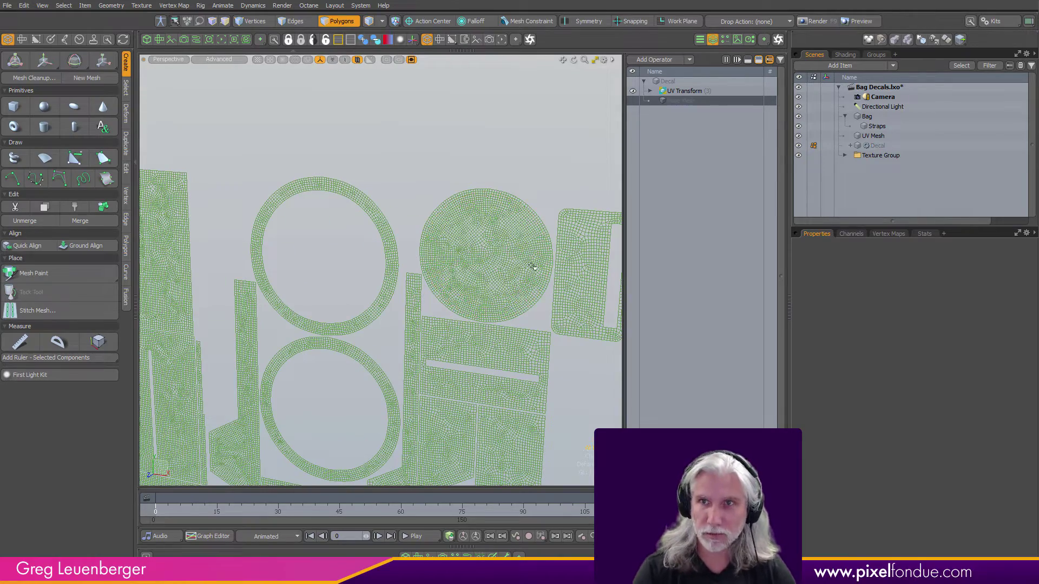
{"action": "scroll", "coordinate": [477, 324], "scroll_direction": "down", "scroll_amount": 3}
{"action": "left_click_drag", "start_coordinate": [477, 325], "coordinate": [542, 262], "text": "alt+shift"}
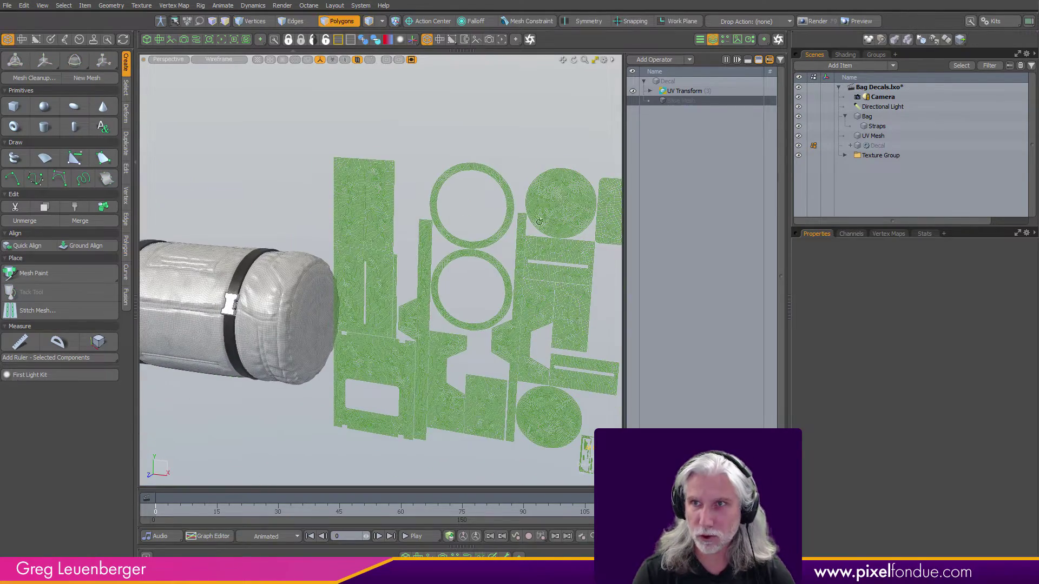
- Review the UV Transform operator's settings, return to the Base Mesh, and compare its display with the full operator stack result
{"action": "left_click", "coordinate": [685, 92]}
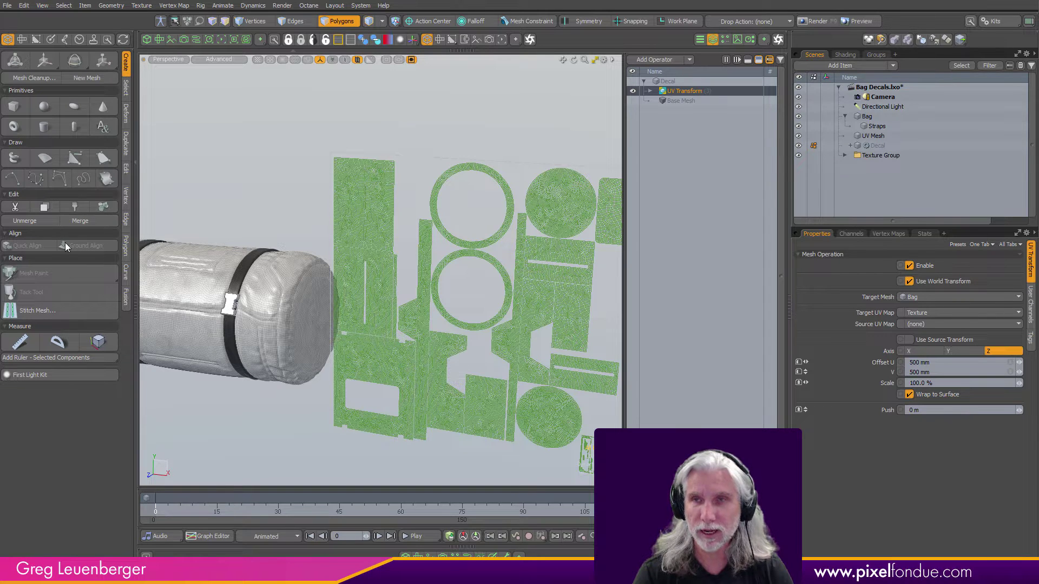
{"action": "left_click", "coordinate": [686, 101]}
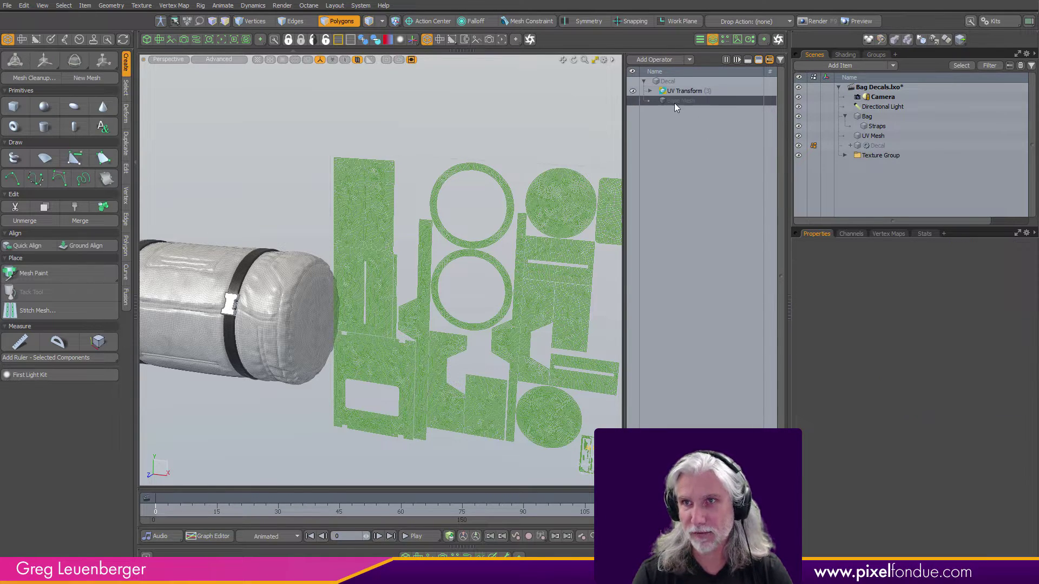
{"action": "left_click", "coordinate": [757, 59]}
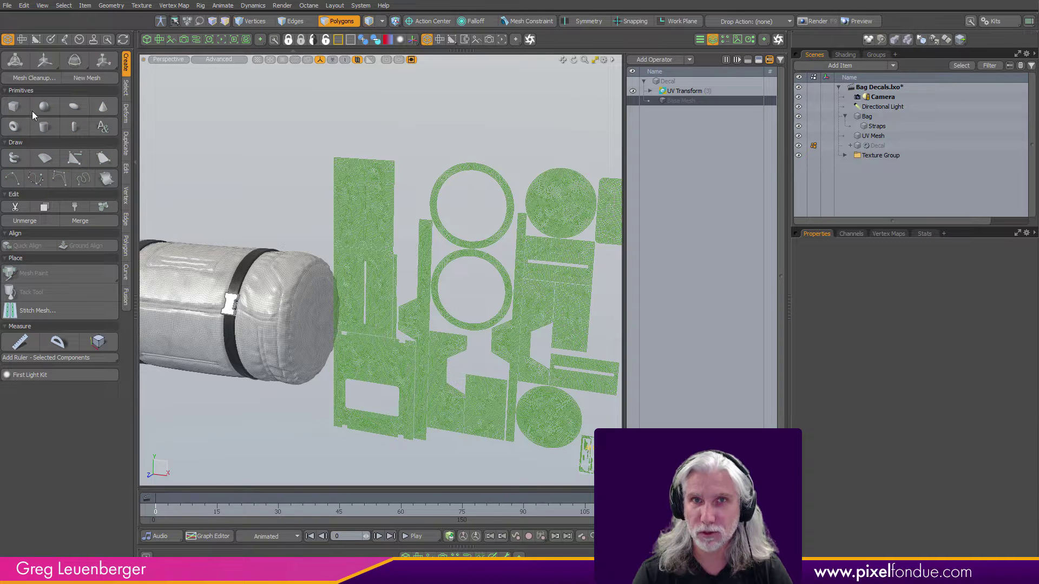
{"action": "left_click", "coordinate": [758, 60]}
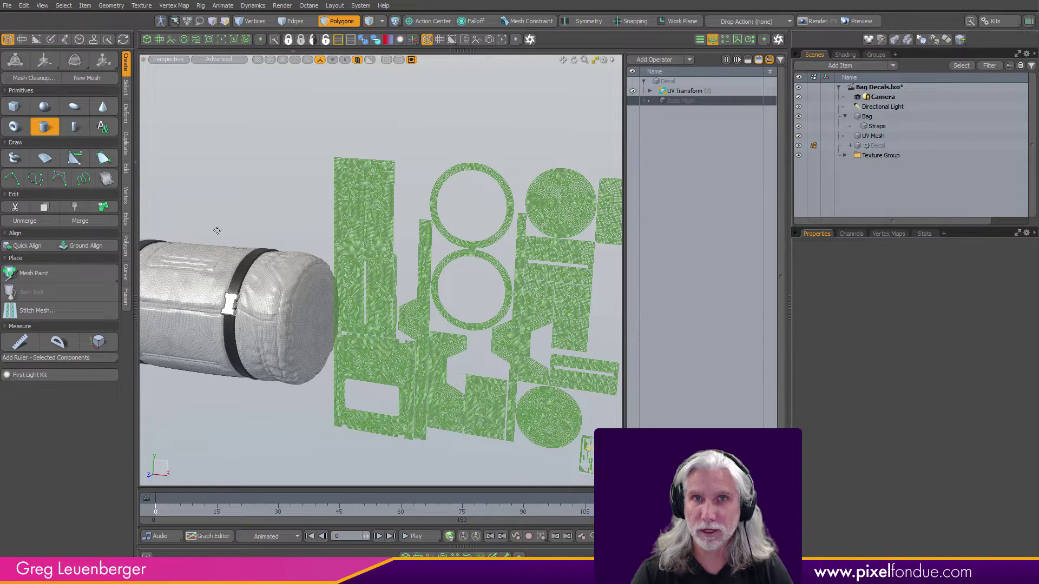
- Draw a flat disc facing the Z axis near the upper round UV island with the Cylinder tool, about 125 mm in radius
{"action": "left_click_drag", "start_coordinate": [217, 231], "coordinate": [179, 260], "text": "alt+shift"}
{"action": "scroll", "coordinate": [564, 259], "scroll_direction": "up", "scroll_amount": 3}
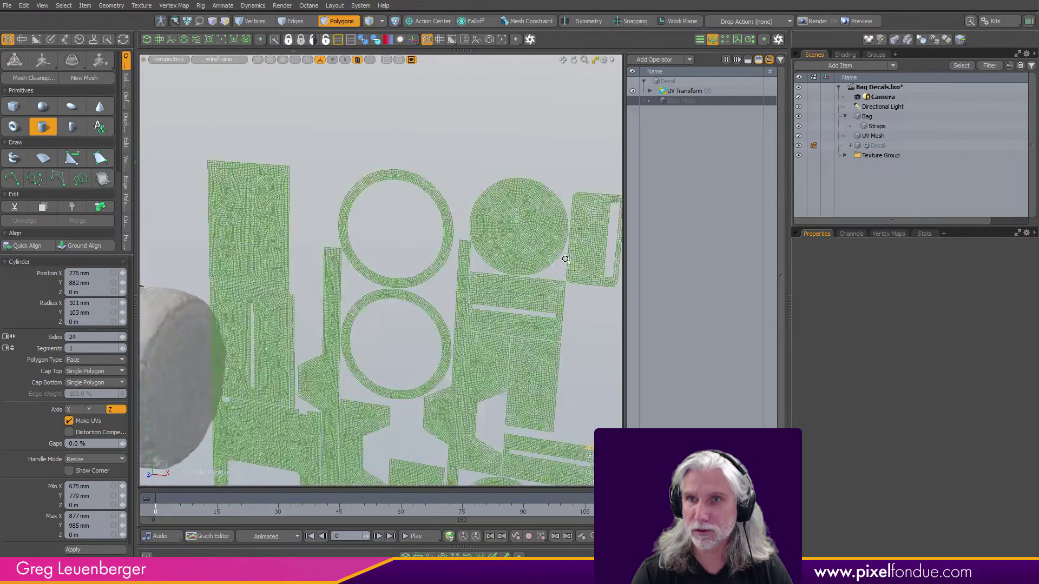
{"action": "scroll", "coordinate": [565, 259], "scroll_direction": "up", "scroll_amount": 3}
{"action": "left_click_drag", "start_coordinate": [564, 258], "coordinate": [527, 276], "text": "alt"}
{"action": "left_click_drag", "start_coordinate": [416, 286], "coordinate": [461, 290]}
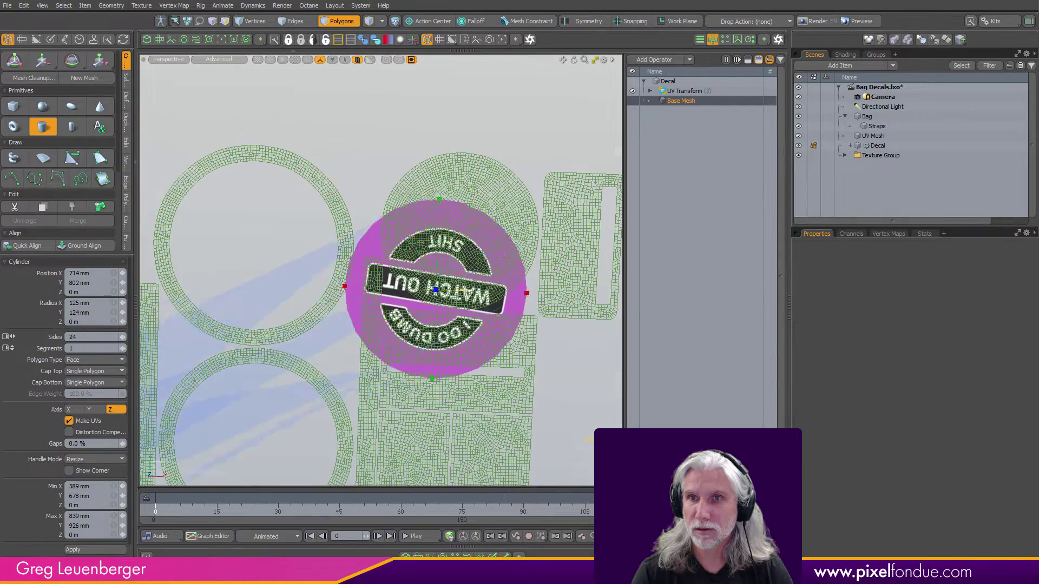
- Fit the disc inside the upper round UV island, centred at X 773.25 mm, Y 882.75 mm with radii 102.25 and 103.75 mm
{"action": "left_click_drag", "start_coordinate": [433, 254], "coordinate": [461, 204]}
{"action": "left_click_drag", "start_coordinate": [436, 297], "coordinate": [431, 325], "text": "alt"}
{"action": "scroll", "coordinate": [431, 325], "scroll_direction": "up", "scroll_amount": 2}
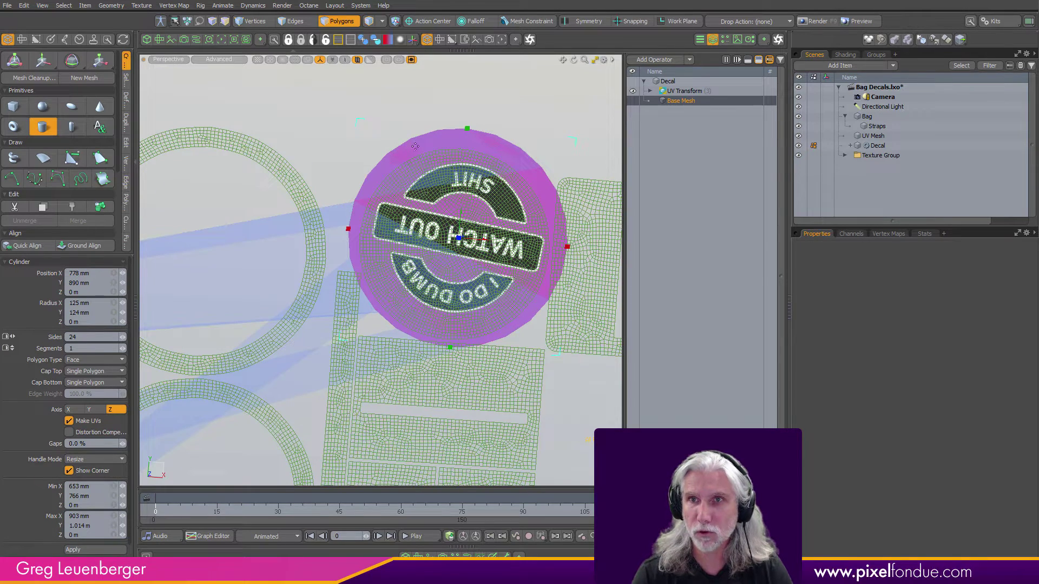
{"action": "left_click_drag", "start_coordinate": [357, 119], "coordinate": [372, 145]}
{"action": "left_click_drag", "start_coordinate": [556, 358], "coordinate": [535, 342]}
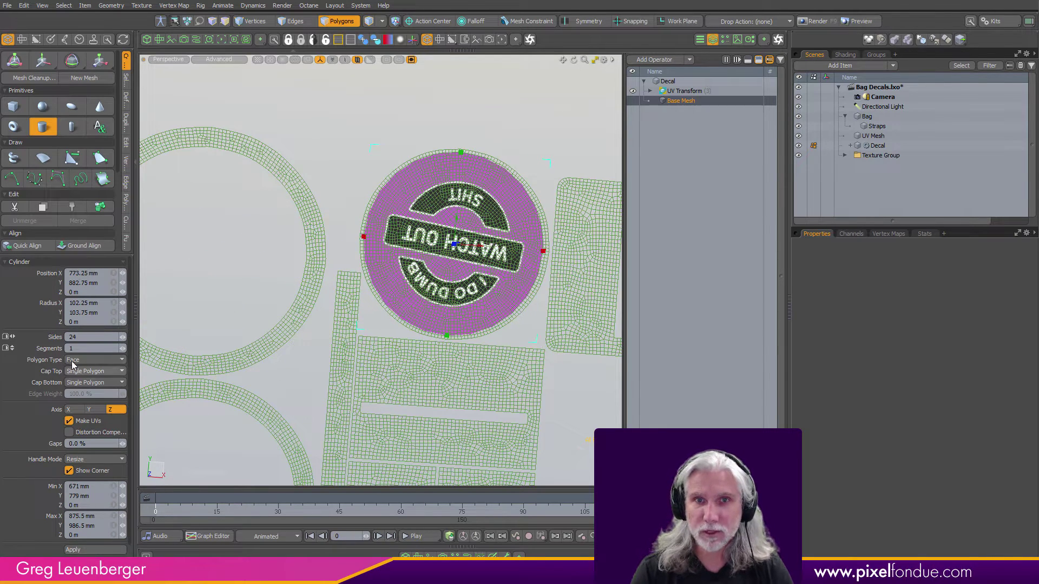
- Set both the top and bottom caps of the disc to Quad Grid
{"action": "left_click", "coordinate": [87, 373]}
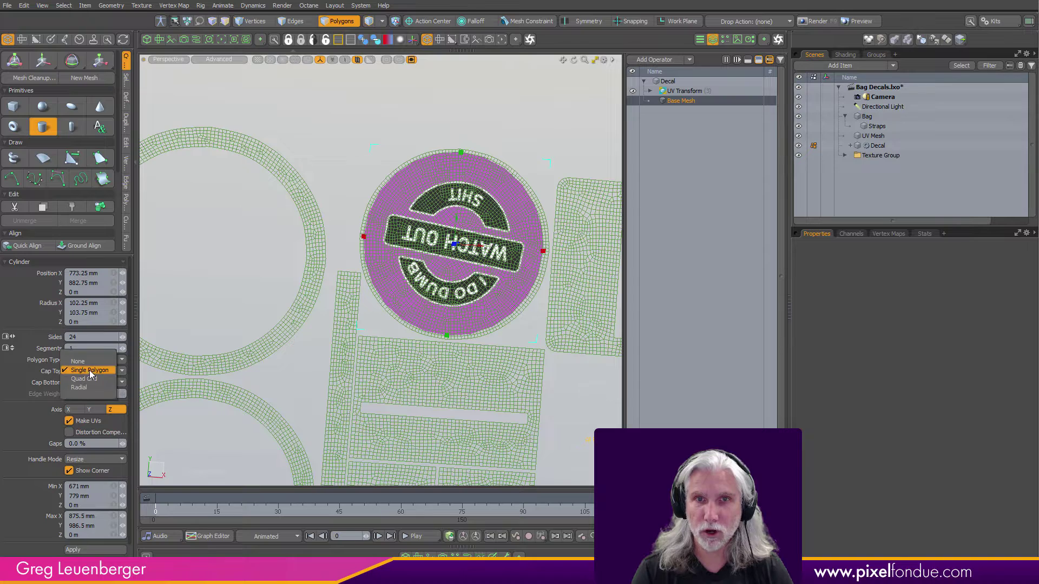
{"action": "left_click", "coordinate": [105, 394]}
{"action": "left_click", "coordinate": [101, 384]}
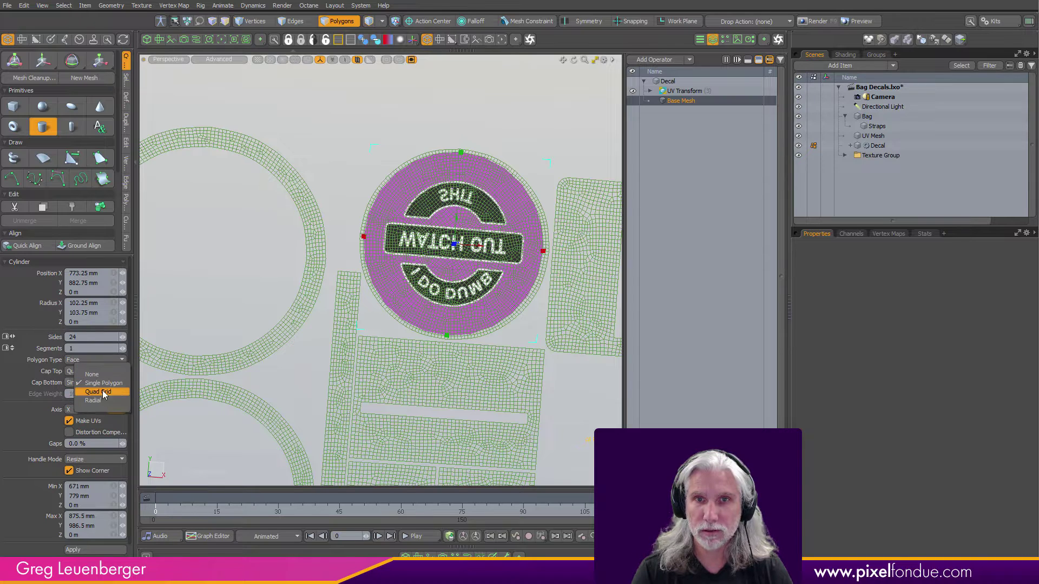
{"action": "left_click", "coordinate": [102, 394]}
{"action": "left_click_drag", "start_coordinate": [495, 306], "coordinate": [502, 307], "text": "alt"}
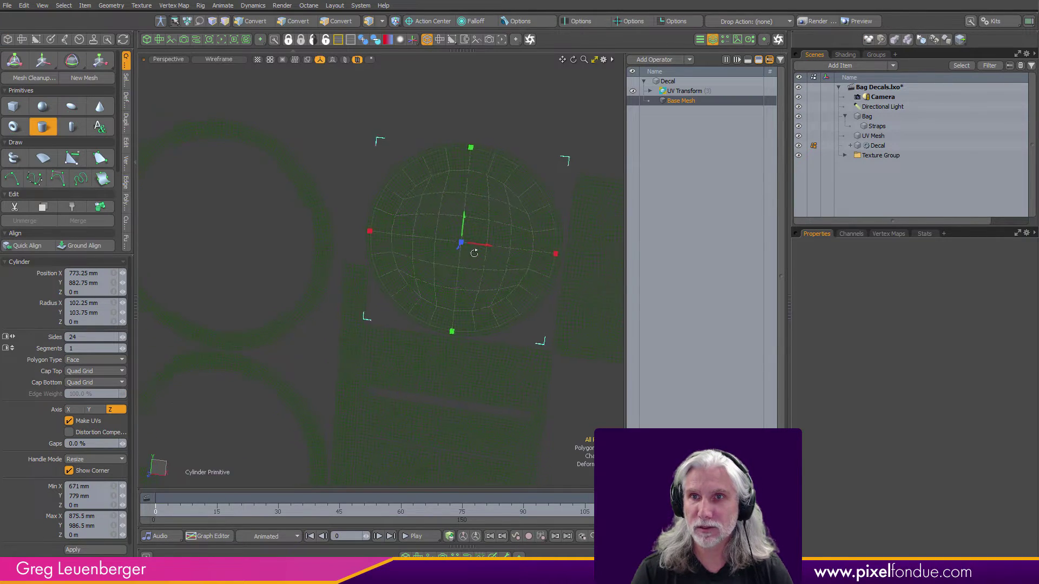
- Increase the disc's number of sides to 71 for a denser quad grid
{"action": "mouse_move", "coordinate": [474, 251]}
{"action": "left_mouse_down", "text": "ctrl+alt"}
{"action": "mouse_move", "coordinate": [508, 225]}
{"action": "mouse_move", "coordinate": [460, 241]}
{"action": "left_mouse_up", "text": "ctrl+alt"}
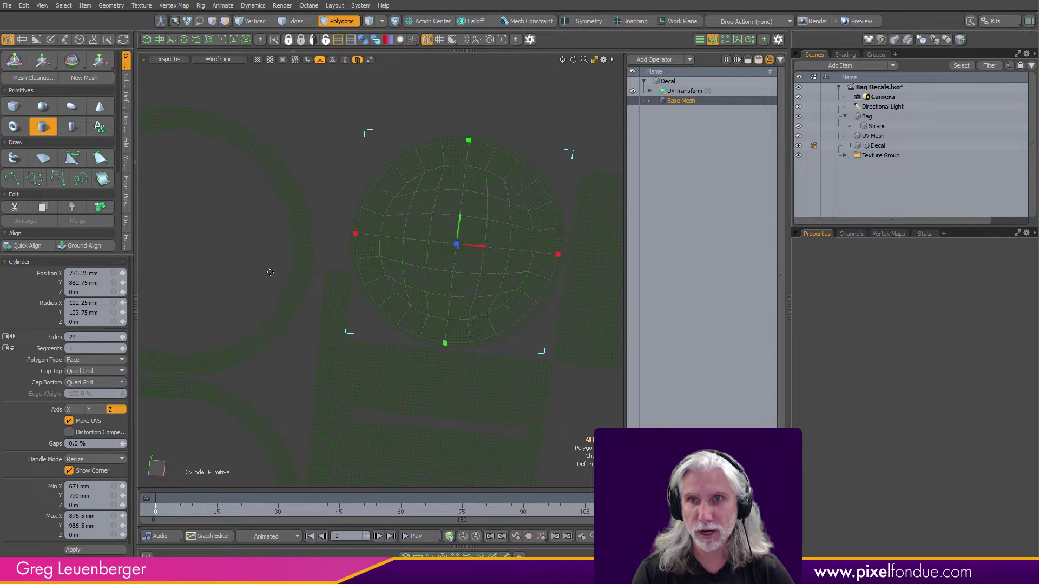
{"action": "right_click_drag", "start_coordinate": [270, 272], "coordinate": [303, 272]}
{"action": "key", "text": "Up"}
{"action": "key", "text": "Up"}
{"action": "key", "text": "Up"}
{"action": "key", "text": "Up"}
{"action": "key", "text": "Up"}
{"action": "key", "text": "Up"}
{"action": "key", "text": "Up"}
{"action": "key", "text": "Up"}
{"action": "key", "text": "Up"}
{"action": "key", "text": "Up"}
{"action": "key", "text": "Up"}
{"action": "key", "text": "Up"}
{"action": "key", "text": "Up"}
{"action": "key", "text": "Up"}
{"action": "key", "text": "Up"}
{"action": "key", "text": "Up"}
{"action": "key", "text": "Up"}
{"action": "key", "text": "Up"}
{"action": "key", "text": "Up"}
{"action": "key", "text": "Up"}
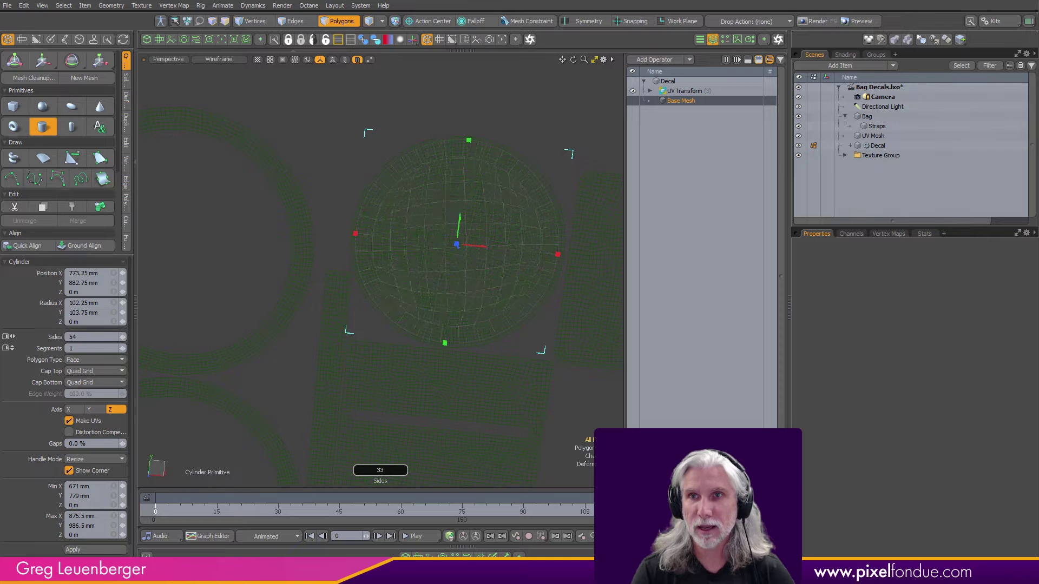
{"action": "key", "text": "Up"}
{"action": "key", "text": "Up"}
{"action": "key", "text": "Up"}
{"action": "key", "text": "Up"}
{"action": "key", "text": "Up"}
{"action": "key", "text": "Up"}
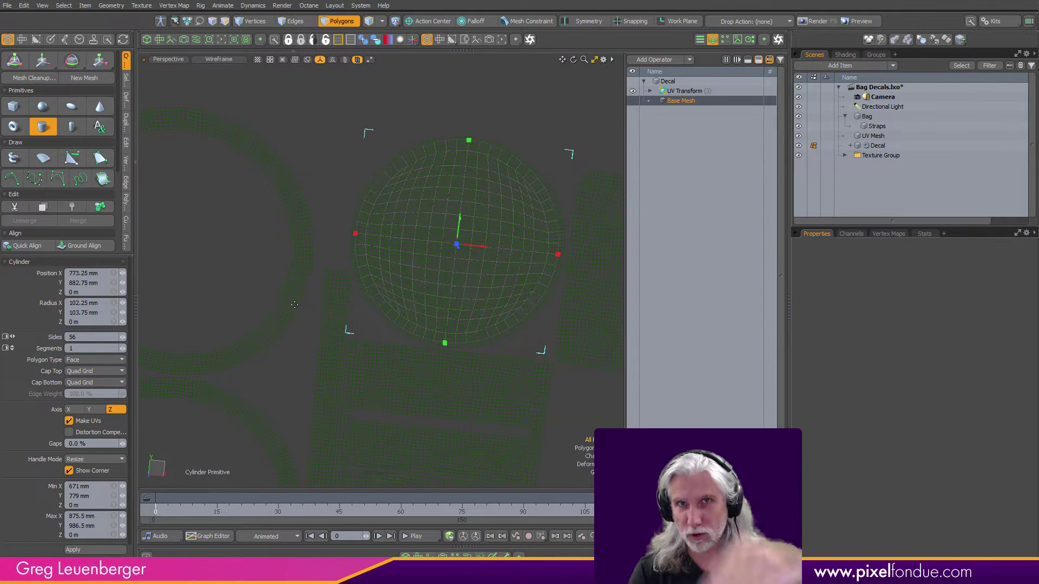
{"action": "key", "text": "Up"}
{"action": "key", "text": "Up"}
{"action": "key", "text": "Up"}
{"action": "key", "text": "Up"}
{"action": "key", "text": "Up"}
{"action": "key", "text": "Up"}
{"action": "key", "text": "Up"}
{"action": "key", "text": "Up"}
{"action": "key", "text": "Up"}
{"action": "key", "text": "Up"}
{"action": "key", "text": "Up"}
{"action": "key", "text": "Up"}
{"action": "key", "text": "Up"}
{"action": "key", "text": "Up"}
{"action": "key", "text": "Up"}
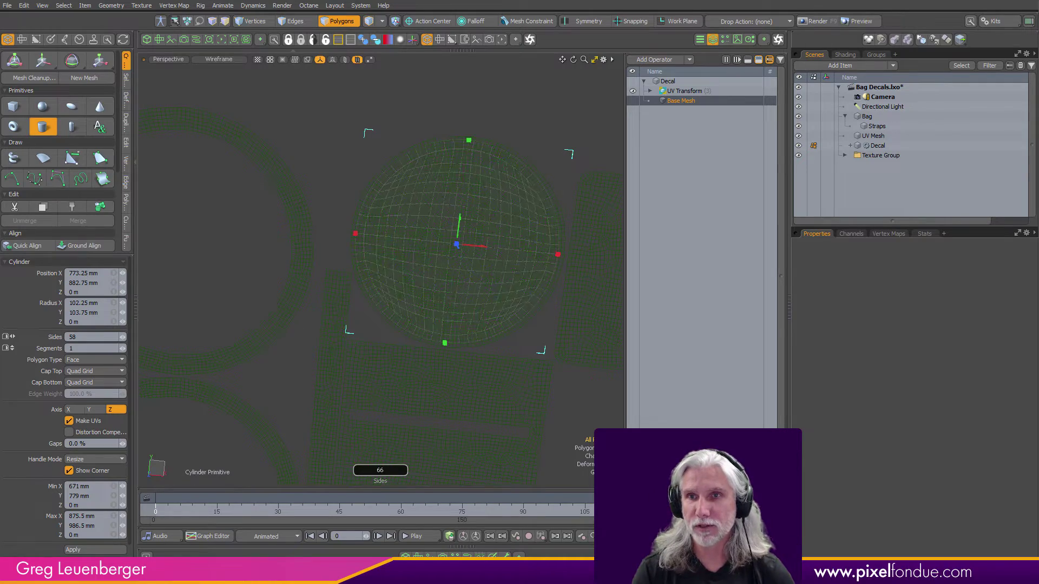
- Inspect the wrapped decal on the bag's end with the full operator stack result shown, and return to the base mesh display
{"action": "mouse_move", "coordinate": [456, 322]}
{"action": "left_mouse_down", "text": "ctrl+alt"}
{"action": "mouse_move", "coordinate": [383, 333]}
{"action": "mouse_move", "coordinate": [541, 273]}
{"action": "left_mouse_up", "text": "ctrl+alt"}
{"action": "key", "text": "ctrl+8"}
{"action": "scroll", "coordinate": [383, 334], "scroll_direction": "down", "scroll_amount": 2}
{"action": "scroll", "coordinate": [320, 346], "scroll_direction": "up", "scroll_amount": 6}
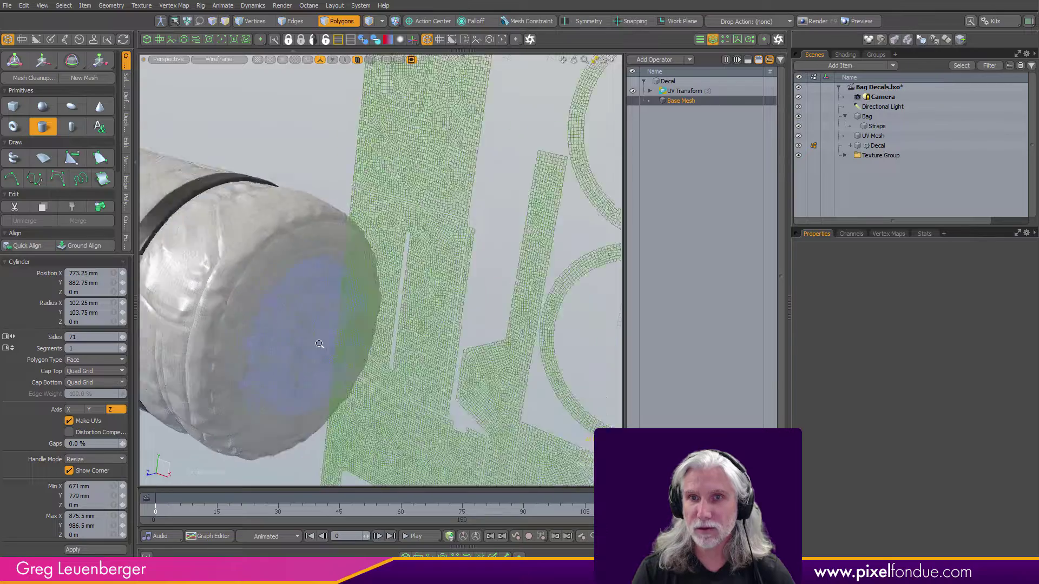
{"action": "scroll", "coordinate": [336, 341], "scroll_direction": "down", "scroll_amount": 2}
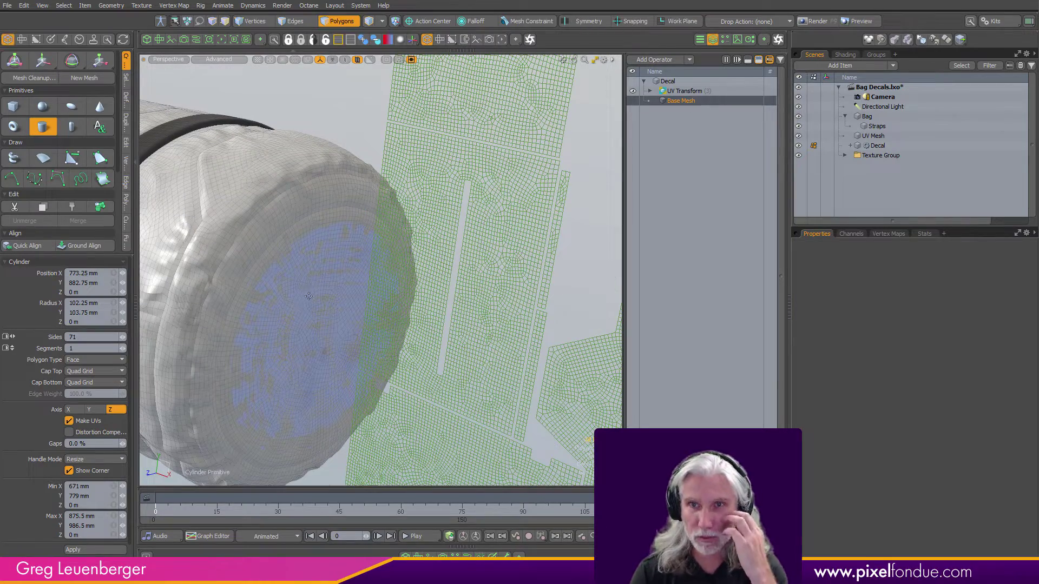
{"action": "left_click", "coordinate": [757, 61]}
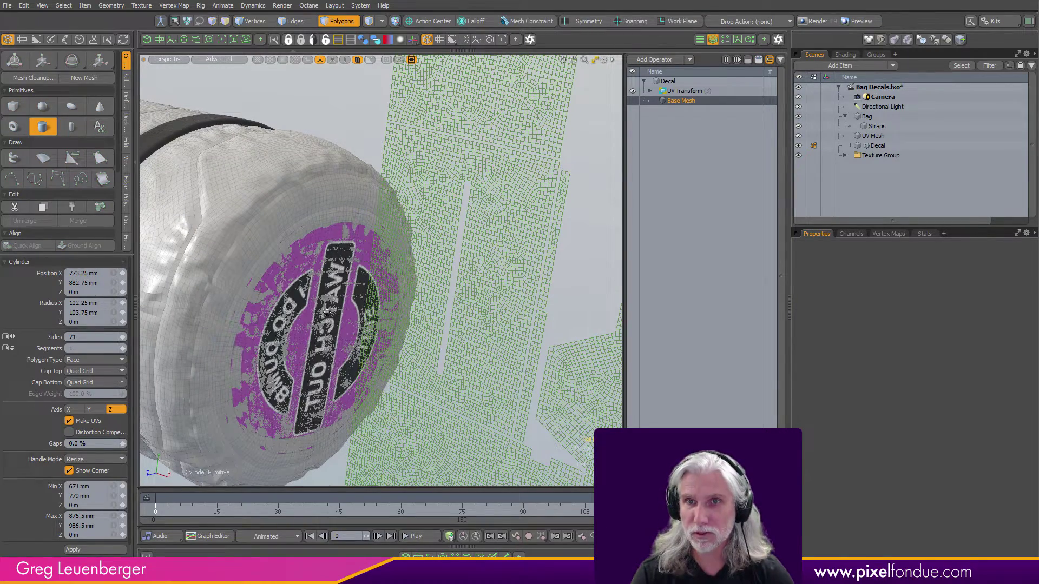
{"action": "scroll", "coordinate": [454, 290], "scroll_direction": "down", "scroll_amount": 3}
{"action": "left_click_drag", "start_coordinate": [455, 290], "coordinate": [393, 173], "text": "alt"}
{"action": "scroll", "coordinate": [487, 214], "scroll_direction": "down", "scroll_amount": 4}
{"action": "left_click_drag", "start_coordinate": [363, 226], "coordinate": [227, 246], "text": "alt+shift"}
{"action": "scroll", "coordinate": [303, 259], "scroll_direction": "up", "scroll_amount": 3}
{"action": "left_click", "coordinate": [758, 60]}
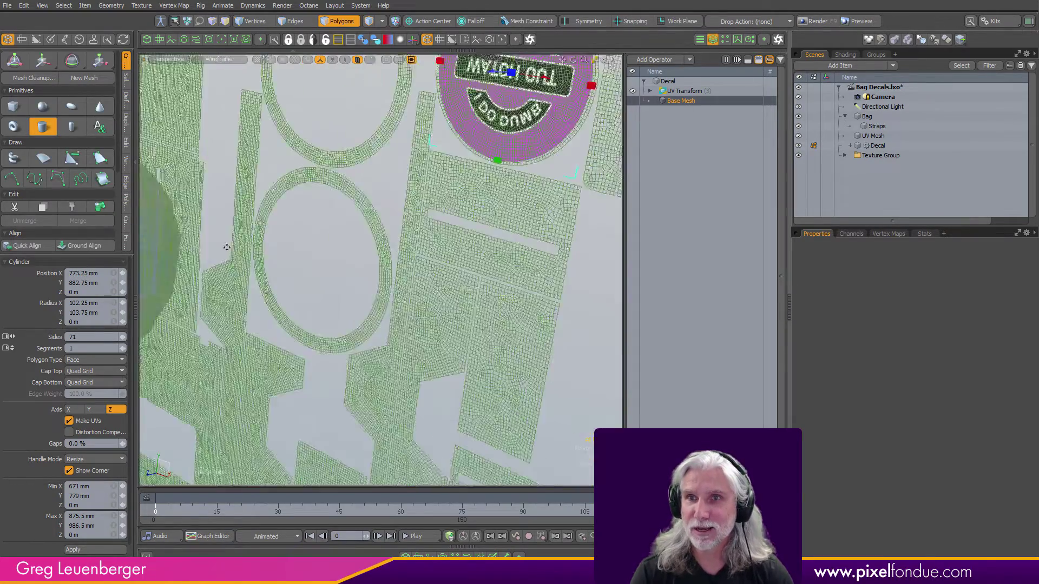
- Adjust the disc's vertical fit to Position Y 881.75 mm and Radius Y 102.75 mm, and recheck it on the bag
{"action": "left_click_drag", "start_coordinate": [476, 162], "coordinate": [395, 333], "text": "alt+shift"}
{"action": "left_click_drag", "start_coordinate": [514, 192], "coordinate": [516, 192]}
{"action": "mouse_move", "coordinate": [238, 276]}
{"action": "left_mouse_down", "text": "alt+shift"}
{"action": "mouse_move", "coordinate": [364, 327]}
{"action": "mouse_move", "coordinate": [395, 312]}
{"action": "mouse_move", "coordinate": [298, 394]}
{"action": "left_mouse_up", "text": "alt+shift"}
{"action": "left_click_drag", "start_coordinate": [422, 281], "coordinate": [456, 254], "text": "alt"}
{"action": "left_click_drag", "start_coordinate": [517, 138], "coordinate": [554, 124], "text": "alt+shift"}
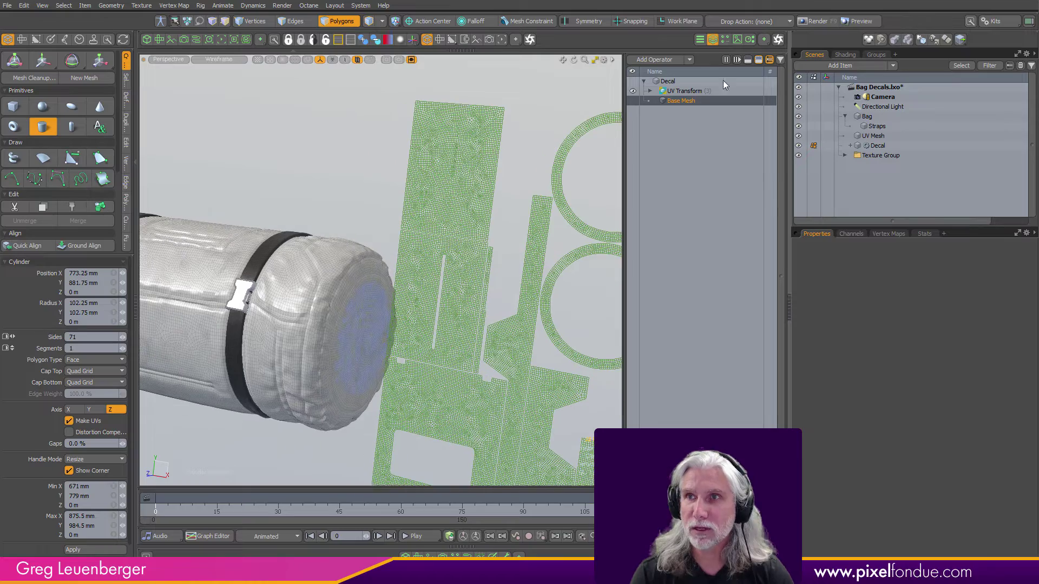
{"action": "left_click", "coordinate": [759, 60]}
{"action": "left_click", "coordinate": [760, 61]}
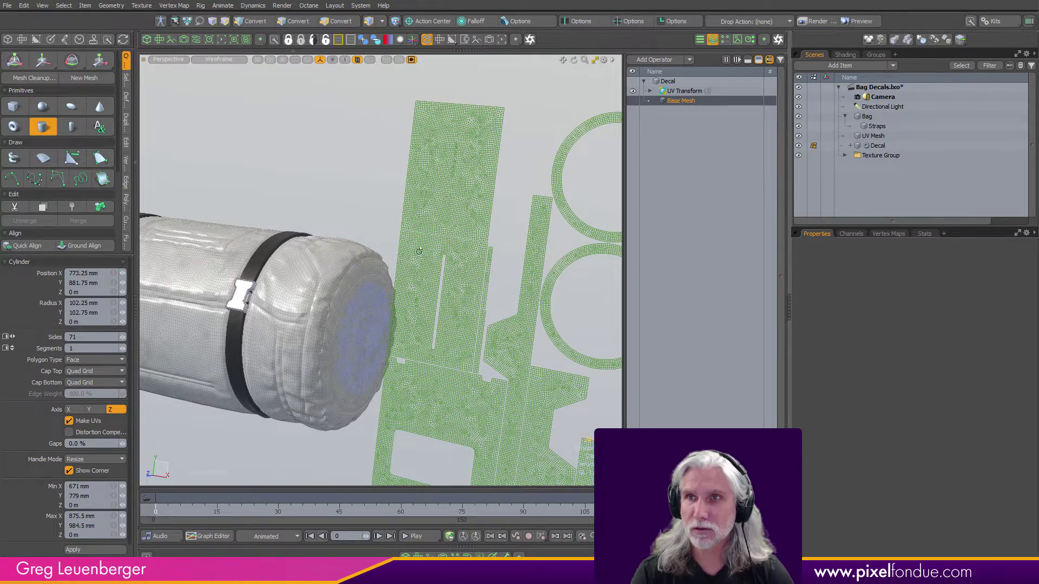
{"action": "left_click_drag", "start_coordinate": [541, 162], "coordinate": [552, 161], "text": "alt"}
- Set the UV Transform operator's Push to 1 mm and check the decal on the bag's end
{"action": "left_click", "coordinate": [683, 92]}
{"action": "left_click_drag", "start_coordinate": [375, 373], "coordinate": [406, 275], "text": "ctrl+alt"}
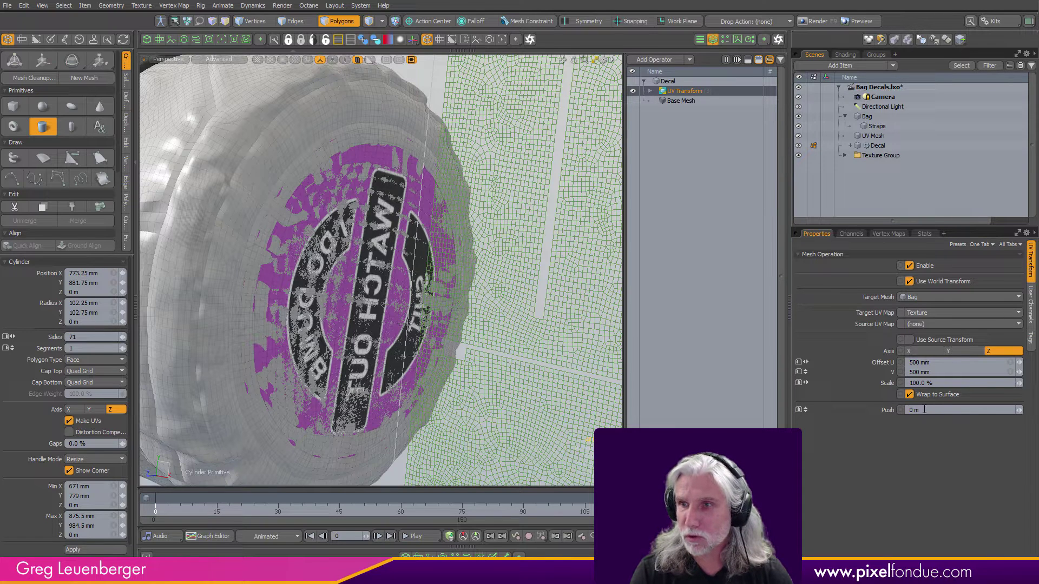
{"action": "left_click", "coordinate": [943, 409]}
{"action": "type", "text": ".00"}
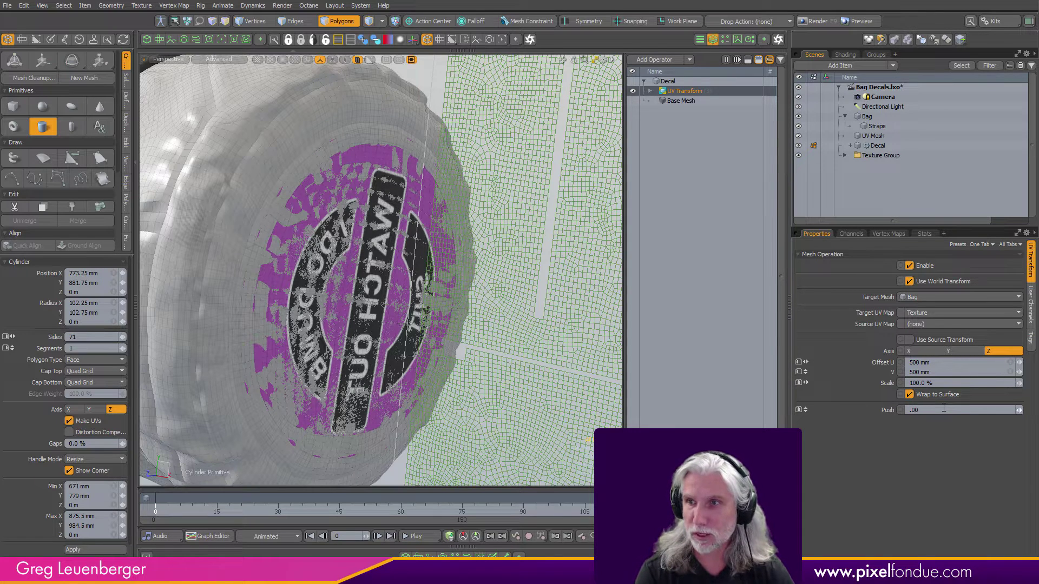
{"action": "type", "text": "1"}
{"action": "key", "text": "Return"}
{"action": "left_click_drag", "start_coordinate": [470, 270], "coordinate": [421, 287], "text": "ctrl+alt"}
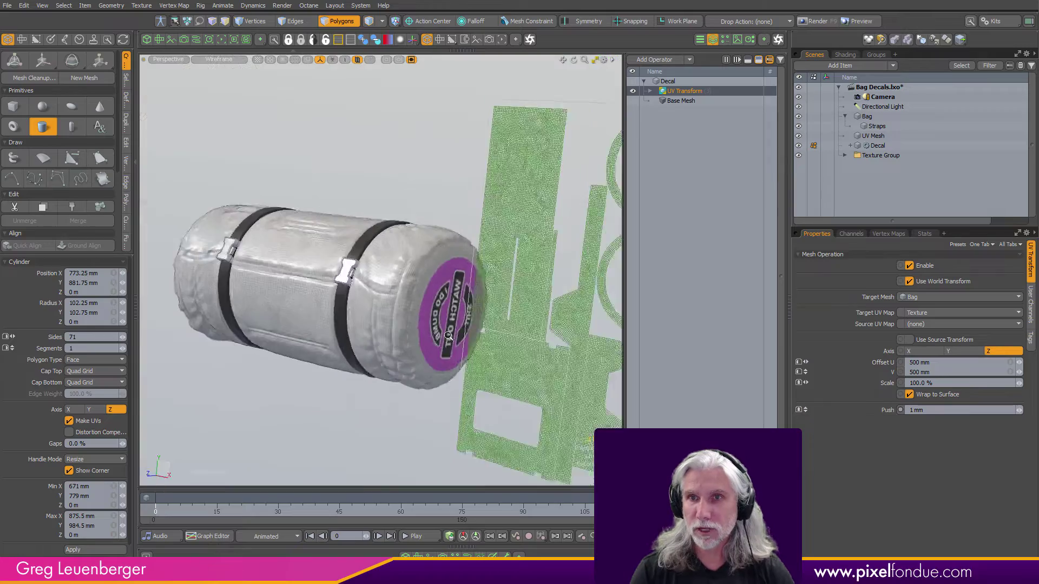
{"action": "mouse_move", "coordinate": [519, 324]}
{"action": "left_mouse_down", "text": "alt"}
{"action": "mouse_move", "coordinate": [463, 348]}
{"action": "mouse_move", "coordinate": [536, 324]}
{"action": "left_mouse_up", "text": "alt"}
{"action": "left_click_drag", "start_coordinate": [455, 315], "coordinate": [433, 316], "text": "ctrl+alt"}
- Duplicate the disc polygons in the Base Mesh and move the copy X 7.8 mm, Y -705.75 mm onto the lower round UV island
{"action": "left_click_drag", "start_coordinate": [433, 315], "coordinate": [281, 341], "text": "alt+shift"}
{"action": "left_click", "coordinate": [687, 102]}
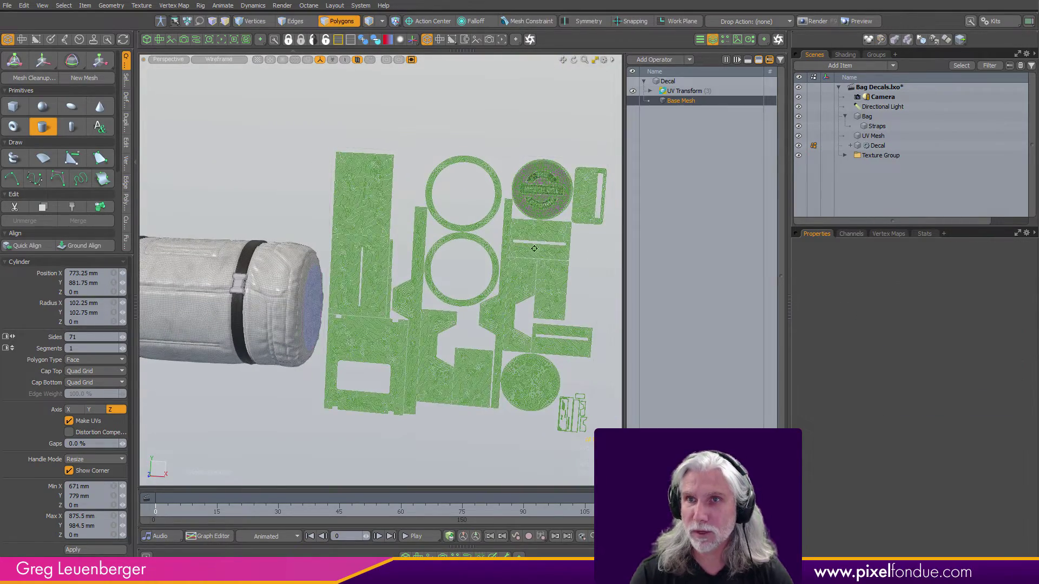
{"action": "scroll", "coordinate": [493, 237], "scroll_direction": "up", "scroll_amount": 6}
{"action": "scroll", "coordinate": [534, 268], "scroll_direction": "down", "scroll_amount": 6}
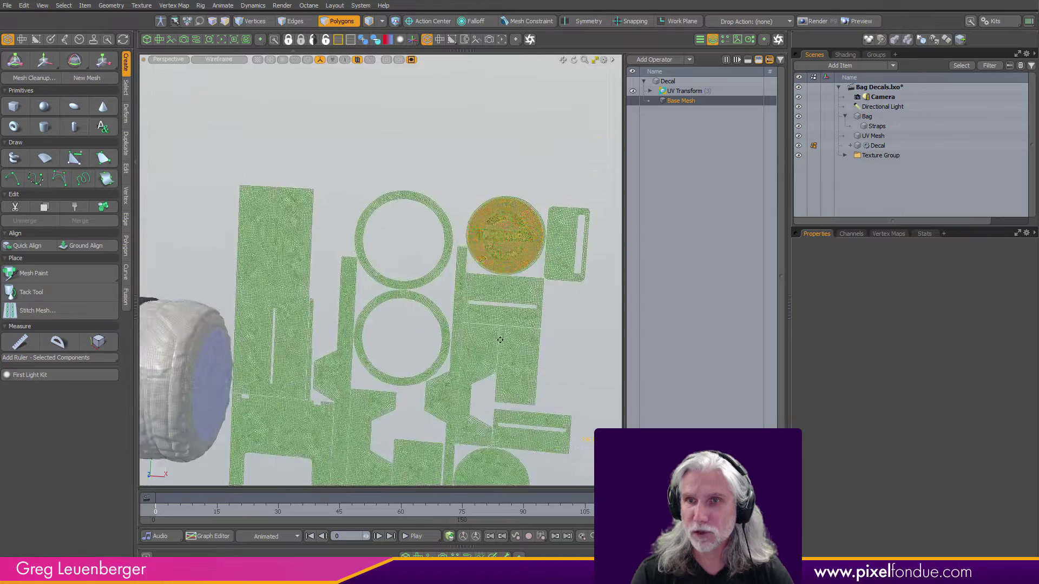
{"action": "left_click_drag", "start_coordinate": [500, 341], "coordinate": [479, 194], "text": "alt+shift"}
{"action": "left_click_drag", "start_coordinate": [497, 241], "coordinate": [489, 305], "text": "alt+shift"}
{"action": "key", "text": "w"}
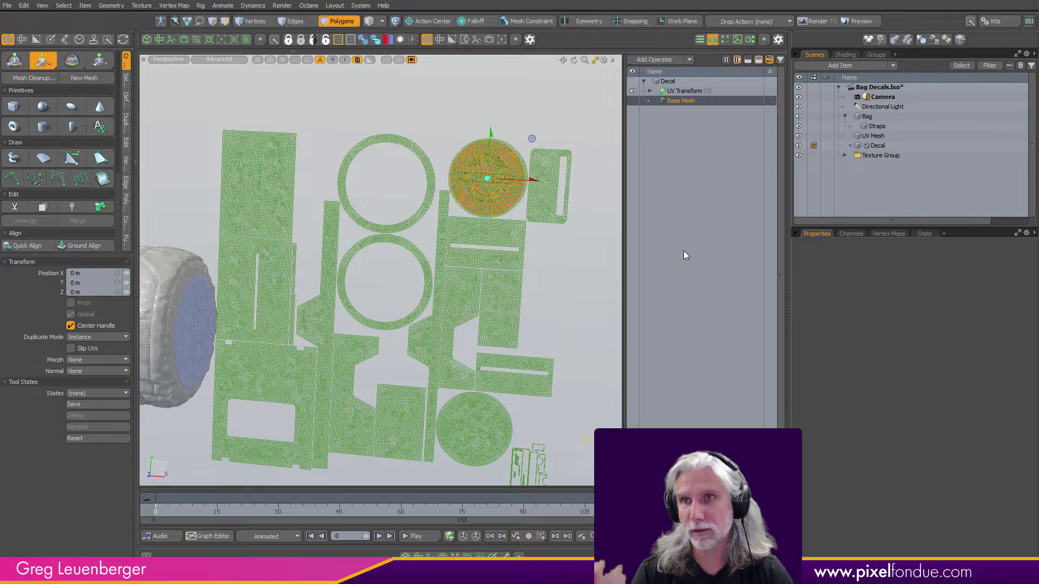
{"action": "key", "text": "KP_5"}
{"action": "left_click_drag", "start_coordinate": [417, 247], "coordinate": [431, 234], "text": "alt+shift"}
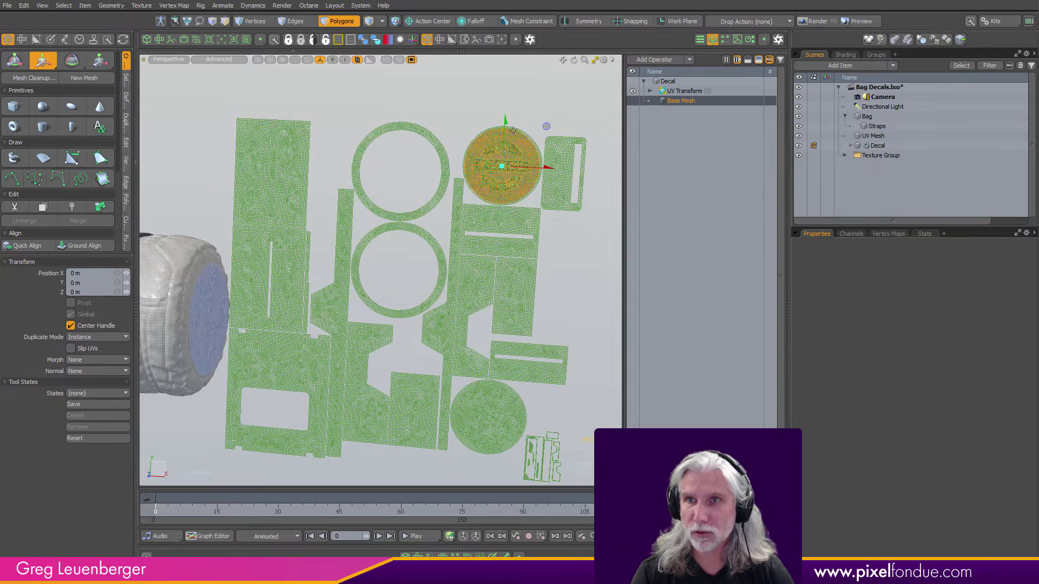
{"action": "left_click_drag", "start_coordinate": [504, 138], "coordinate": [528, 381]}
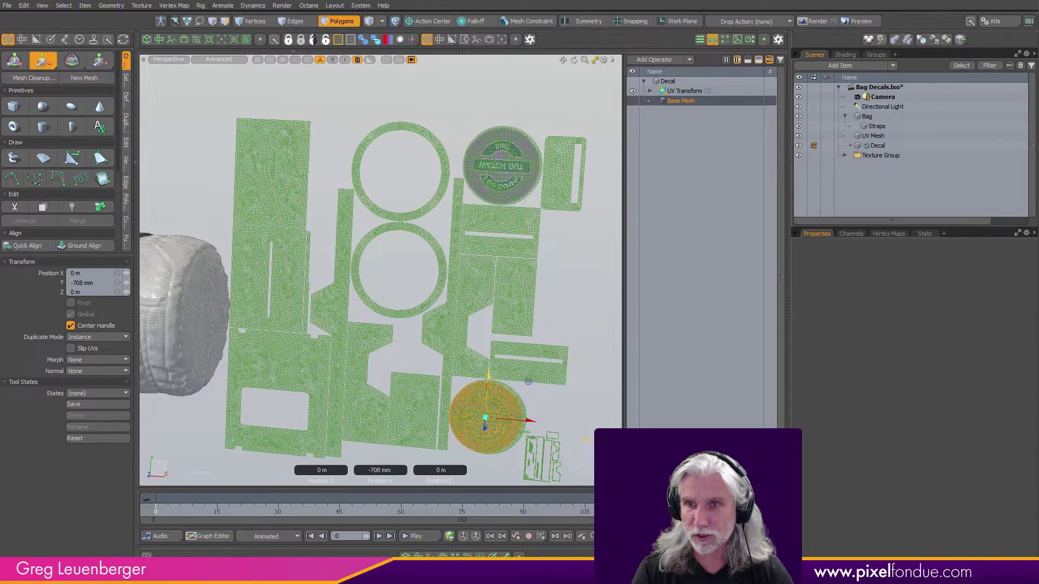
- Show the full operator stack result and inspect the decals wrapped on the bag's round ends
{"action": "left_click_drag", "start_coordinate": [502, 415], "coordinate": [394, 274], "text": "alt+shift"}
{"action": "left_click", "coordinate": [758, 60]}
{"action": "scroll", "coordinate": [295, 202], "scroll_direction": "up", "scroll_amount": 5}
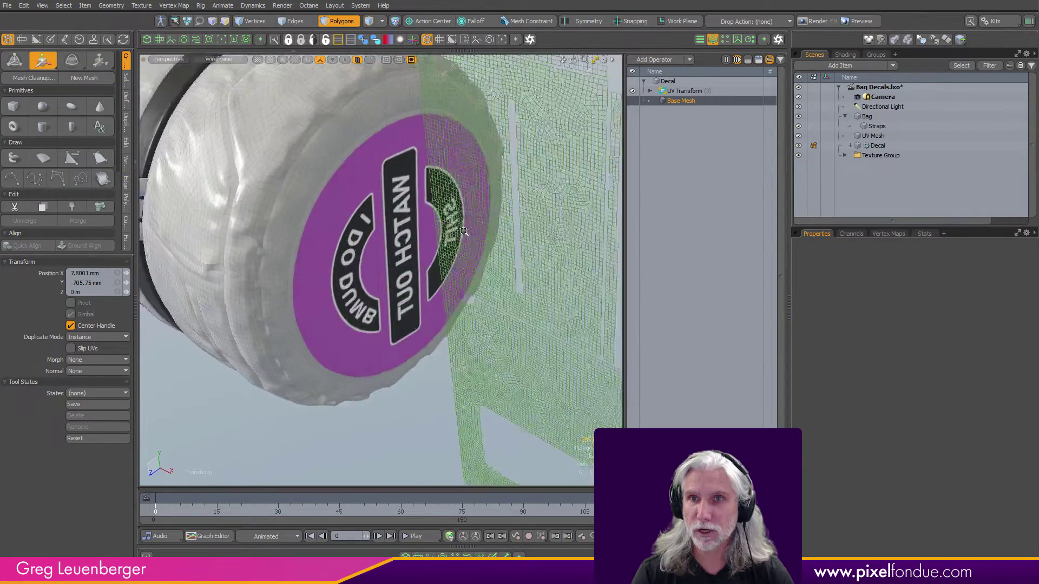
{"action": "left_click_drag", "start_coordinate": [324, 216], "coordinate": [379, 276], "text": "alt"}
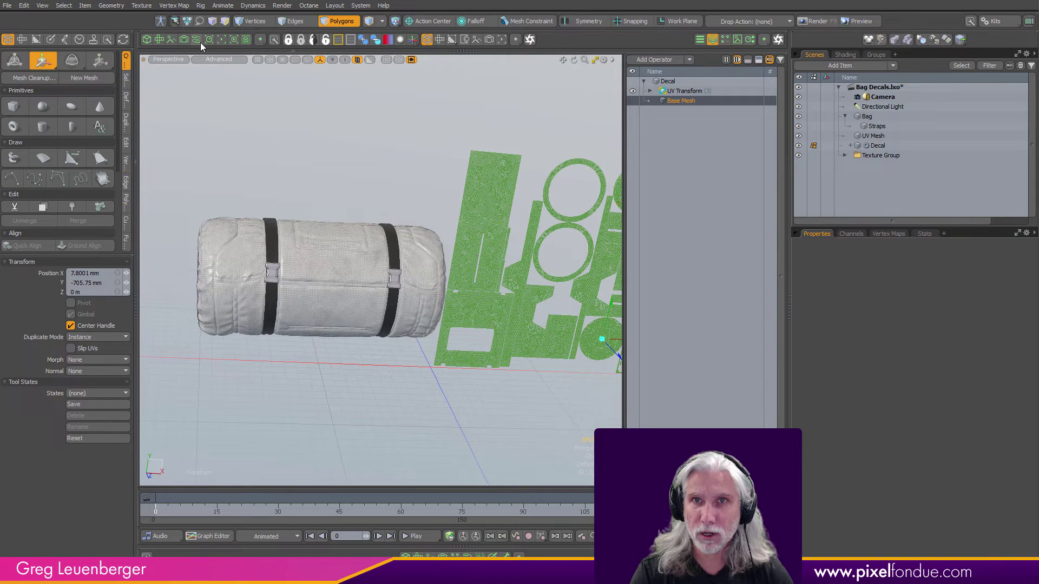
- Start the render preview beside the viewport, hide the toolbox, and frame the decal on the bag's round end in both views
{"action": "left_click", "coordinate": [220, 39]}
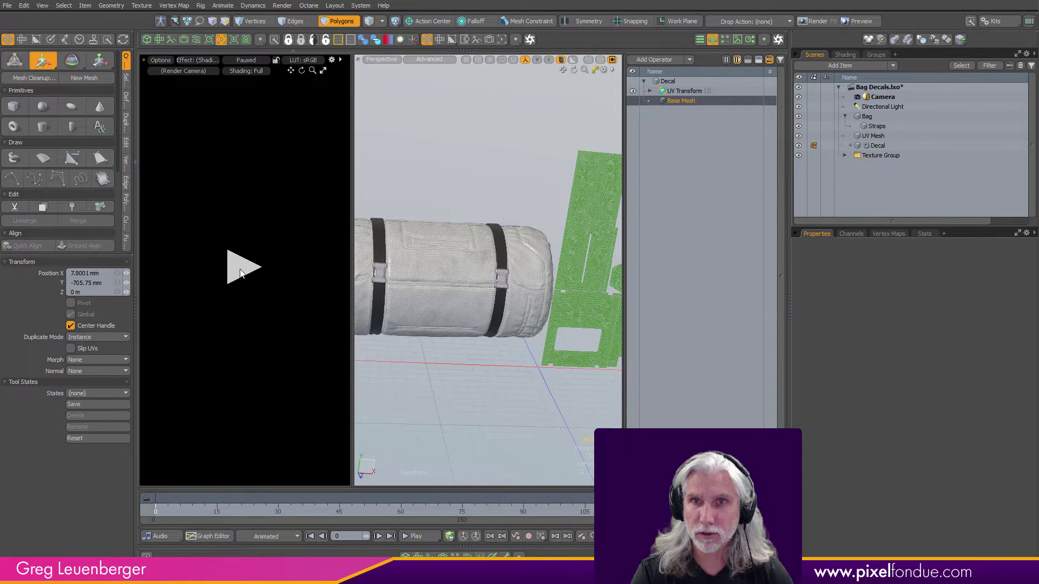
{"action": "left_click", "coordinate": [237, 290]}
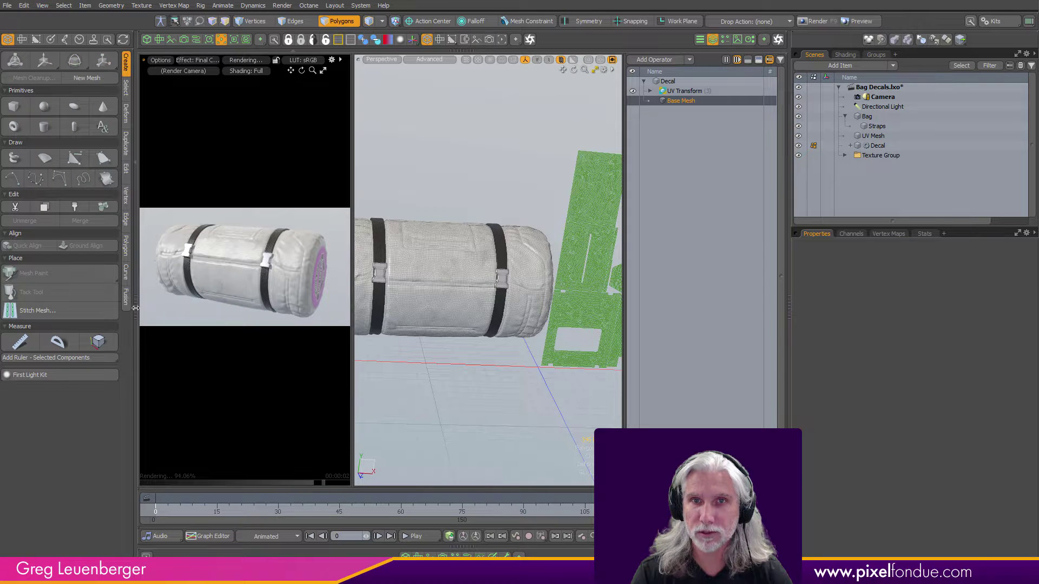
{"action": "left_click_drag", "start_coordinate": [142, 312], "coordinate": [121, 301]}
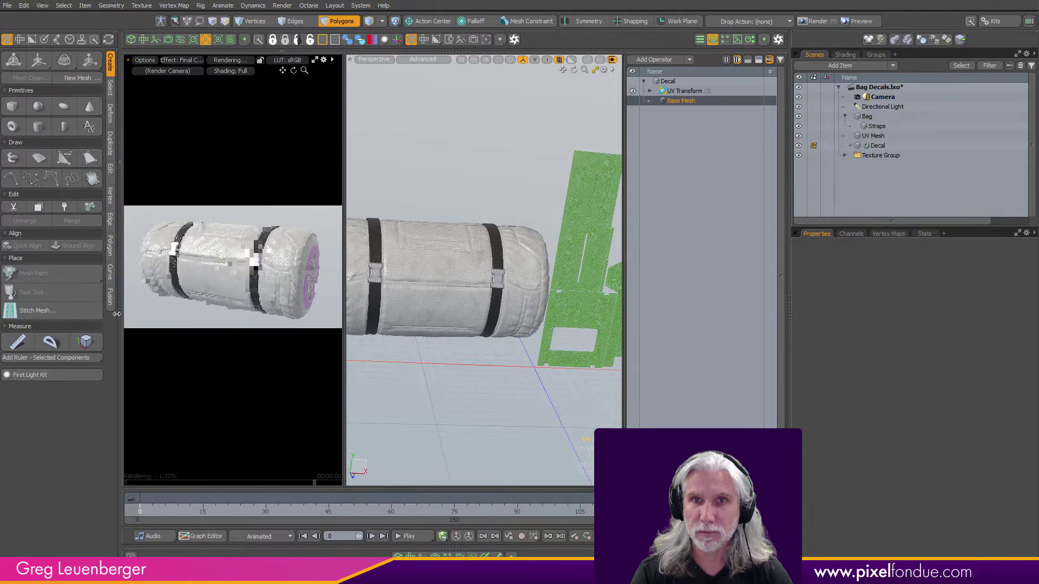
{"action": "left_click", "coordinate": [118, 167]}
{"action": "left_click_drag", "start_coordinate": [201, 273], "coordinate": [117, 254], "text": "alt"}
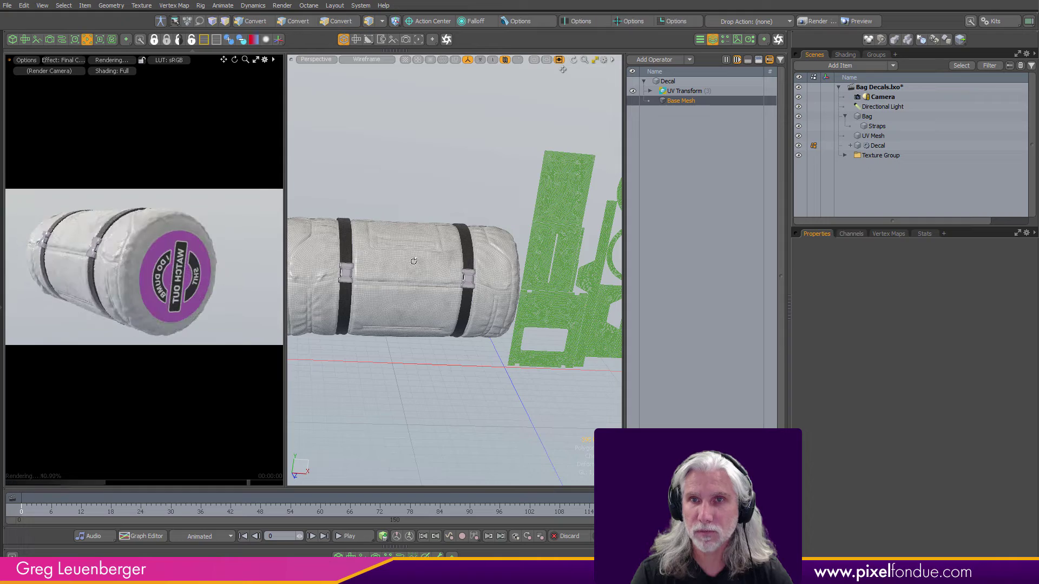
{"action": "scroll", "coordinate": [407, 292], "scroll_direction": "down", "scroll_amount": 3}
{"action": "left_click_drag", "start_coordinate": [503, 283], "coordinate": [443, 287], "text": "alt"}
{"action": "scroll", "coordinate": [566, 285], "scroll_direction": "up", "scroll_amount": 5}
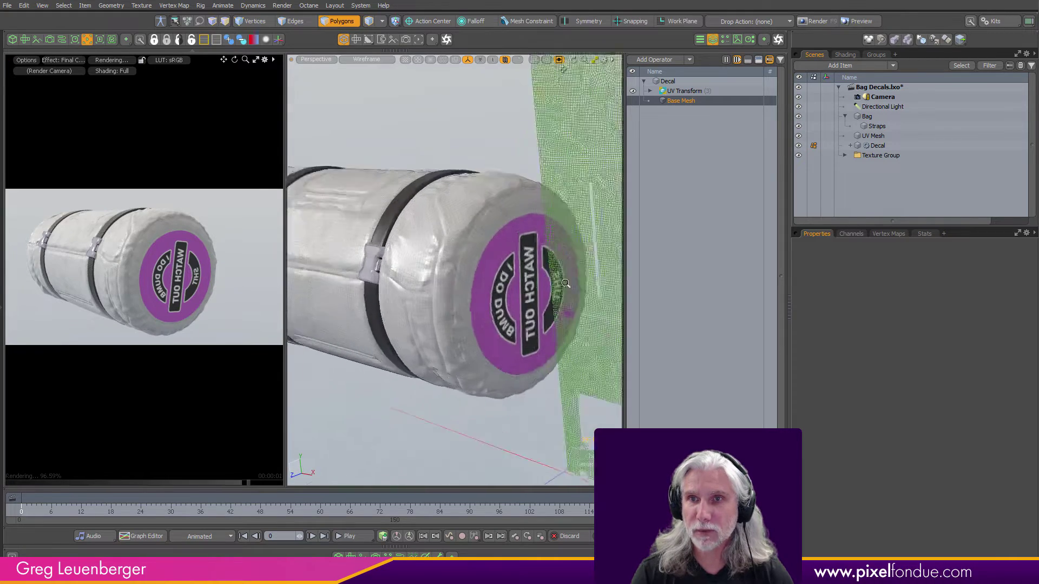
{"action": "left_click_drag", "start_coordinate": [566, 285], "coordinate": [519, 280], "text": "alt+shift"}
- Change the effect of the Decal group's 02 image layer from Diffuse Color to RGBA in the Shader Tree
{"action": "left_click", "coordinate": [845, 55]}
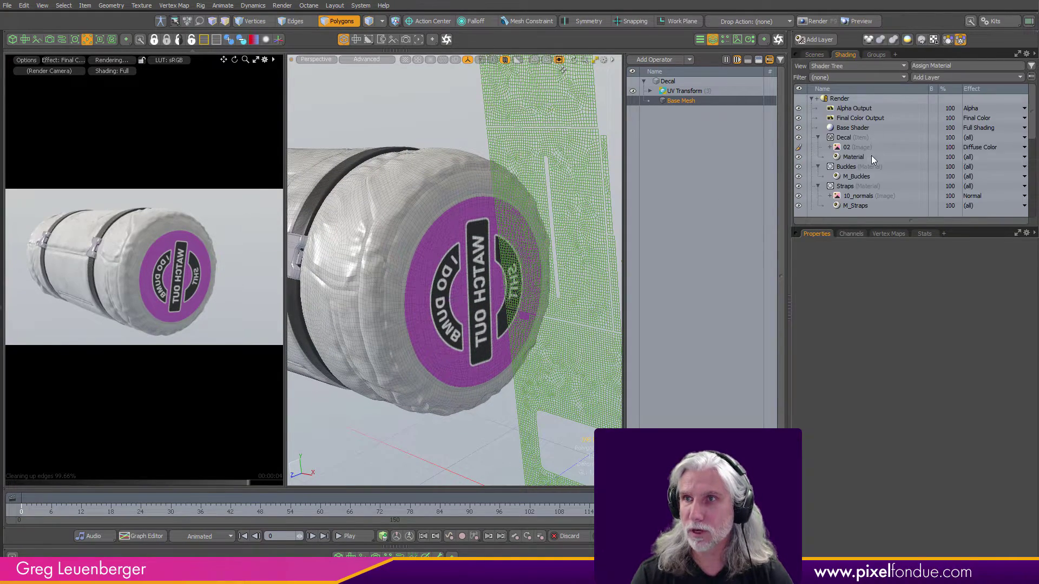
{"action": "left_click", "coordinate": [914, 149]}
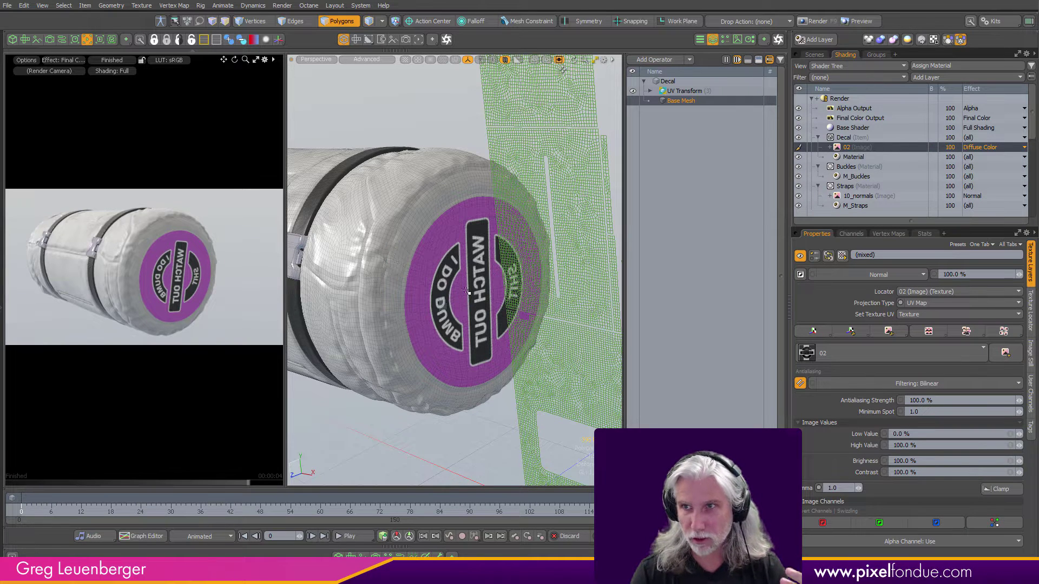
{"action": "left_click", "coordinate": [851, 158]}
{"action": "left_click", "coordinate": [847, 148]}
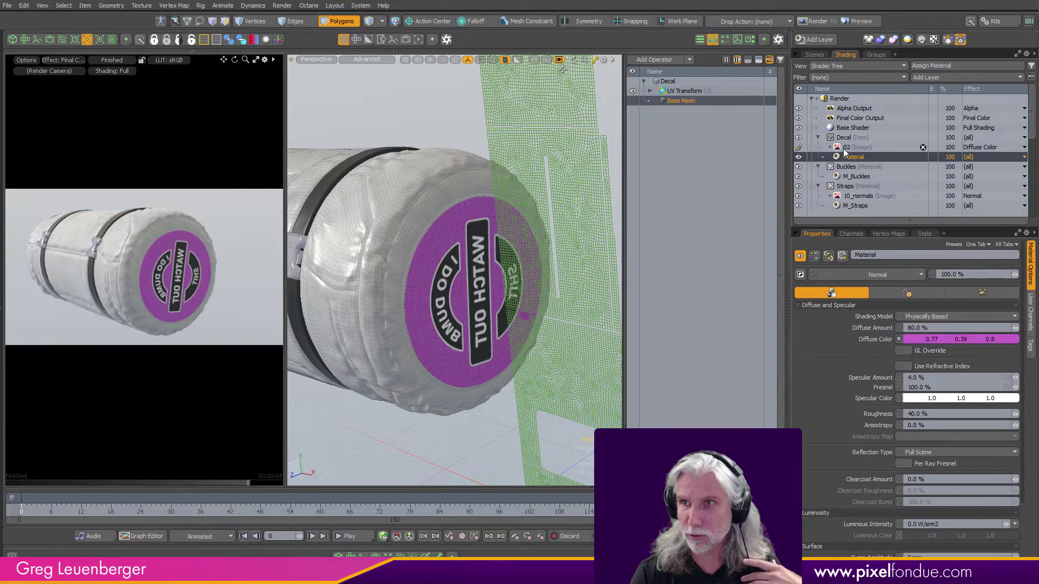
{"action": "left_click", "coordinate": [971, 148]}
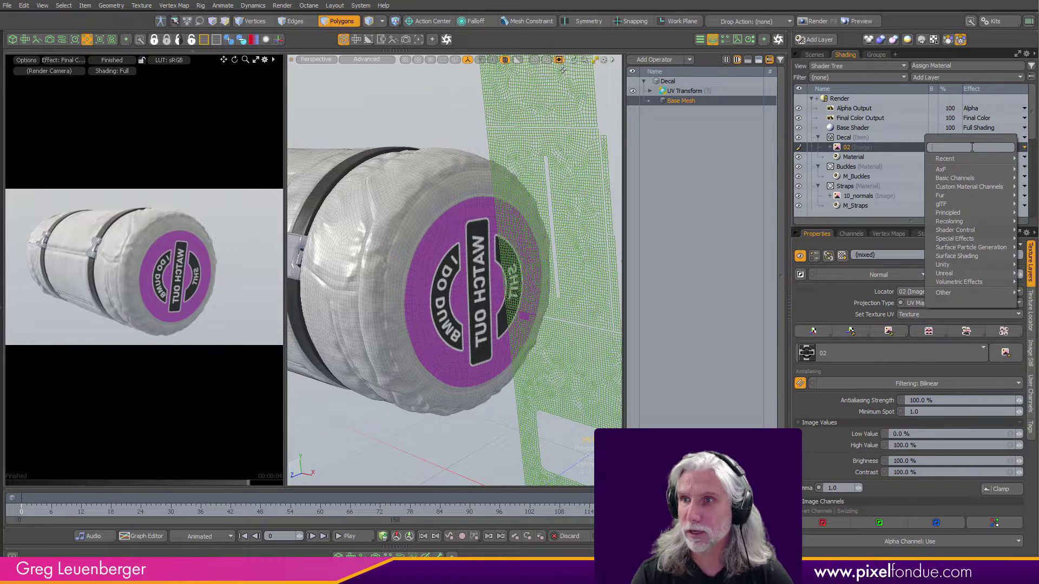
{"action": "mouse_move", "coordinate": [960, 240]}
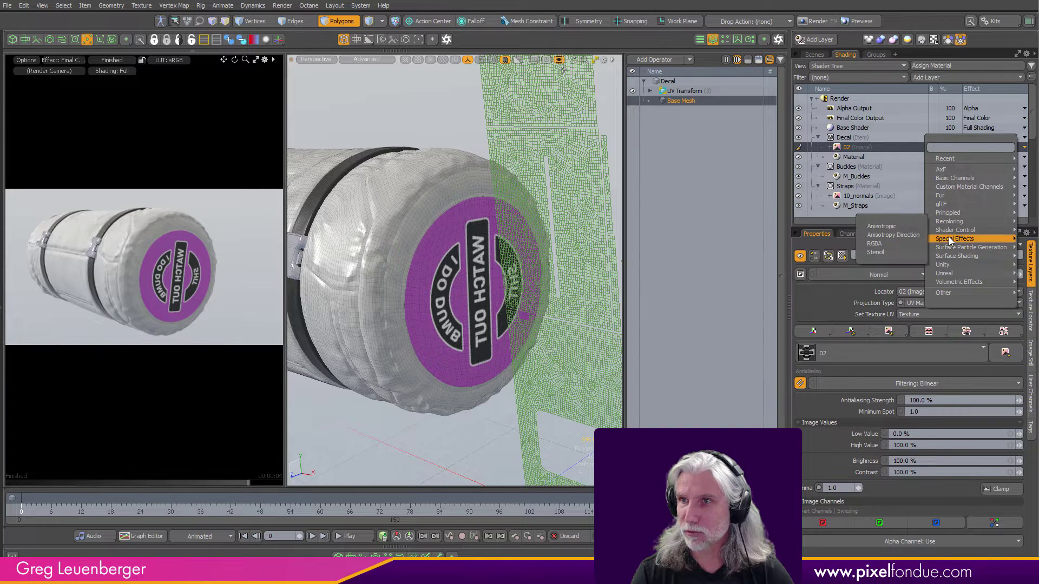
{"action": "left_click", "coordinate": [889, 244]}
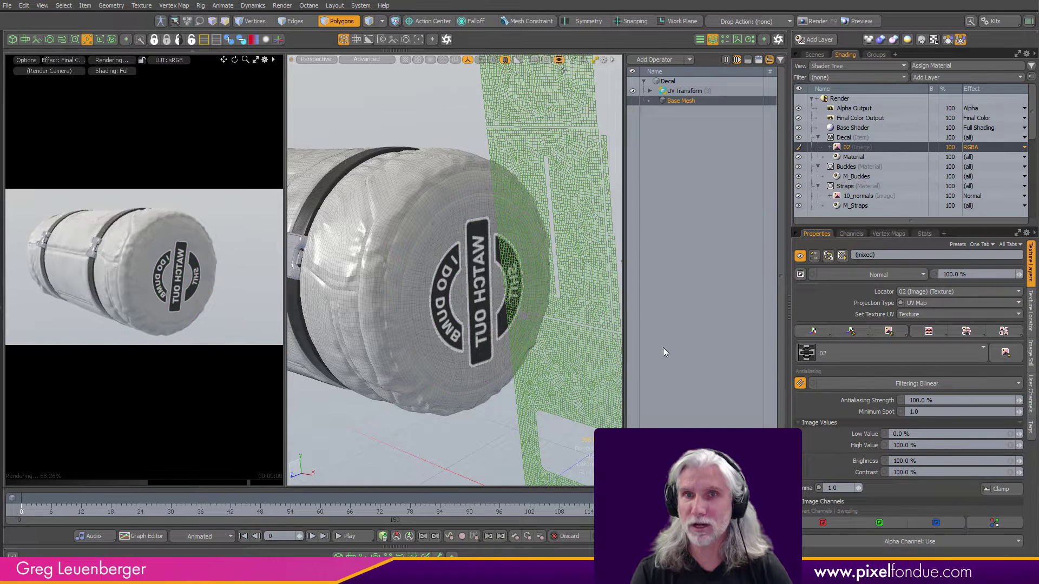
- Select the upper disc's polygons and scale them -100% in X to mirror the decal text
{"action": "scroll", "coordinate": [472, 292], "scroll_direction": "up", "scroll_amount": 5}
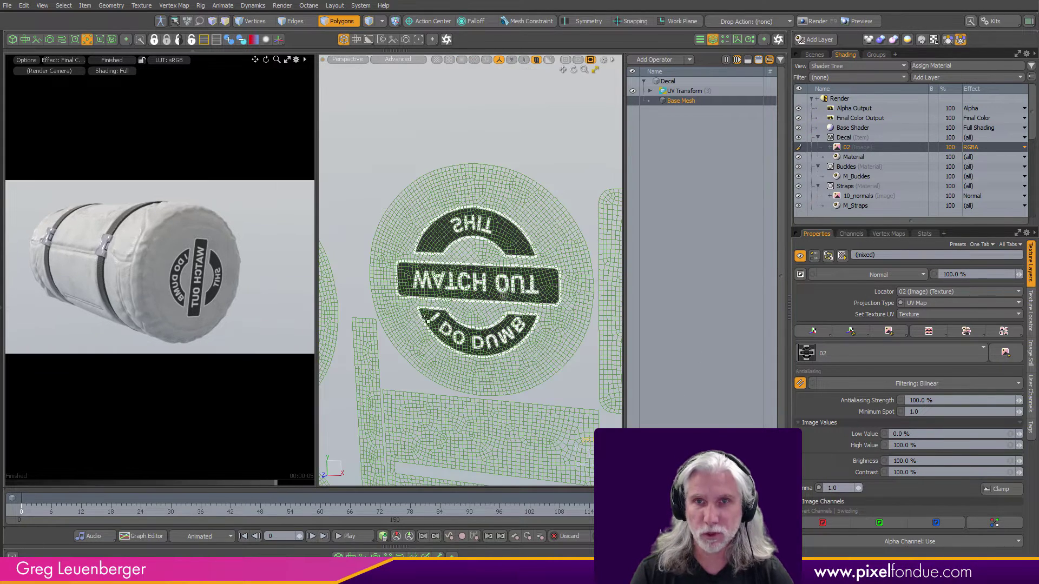
{"action": "left_click", "coordinate": [463, 286]}
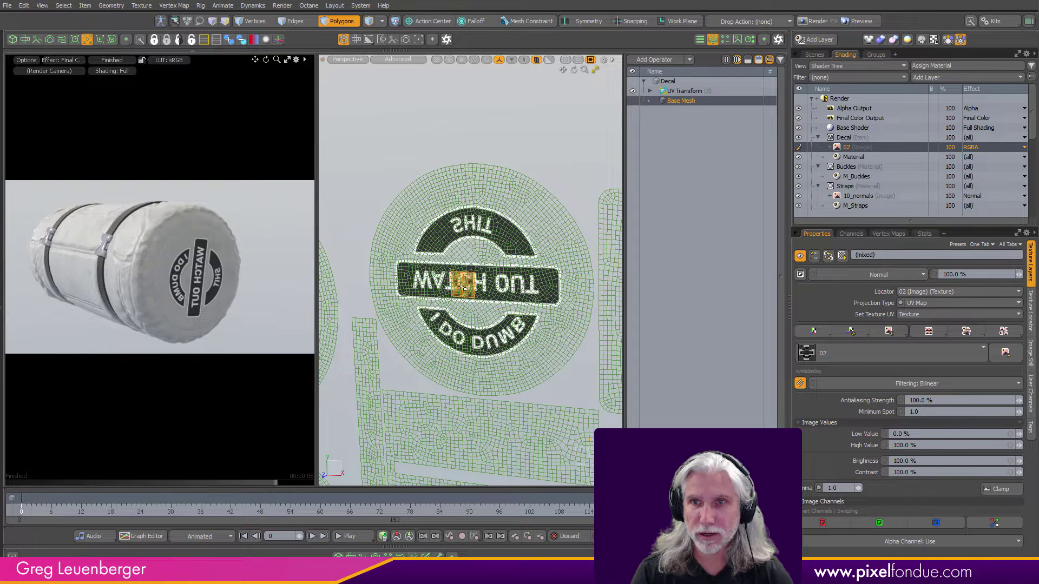
{"action": "double_click", "coordinate": [464, 289]}
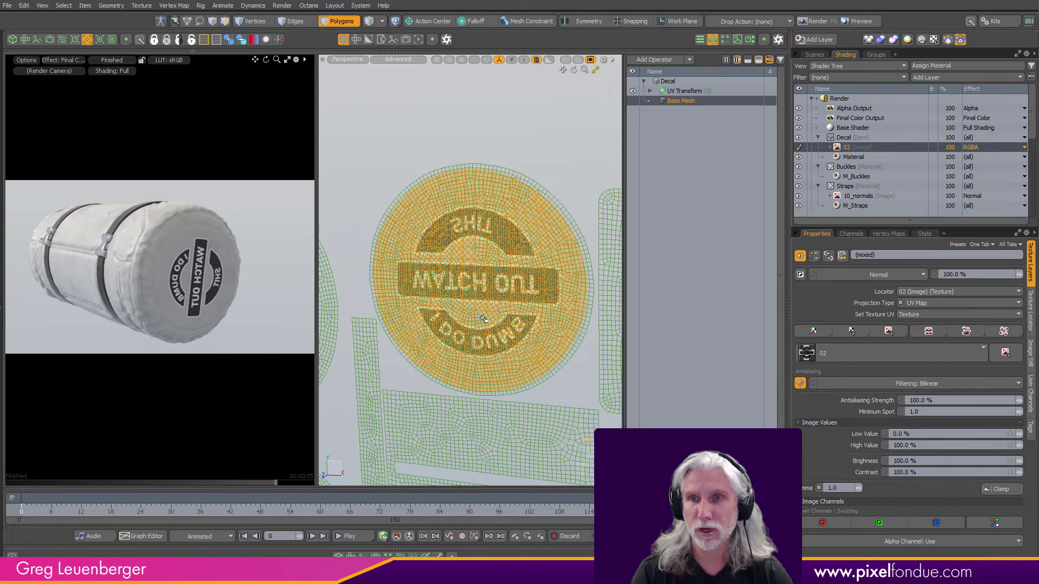
{"action": "key", "text": "r"}
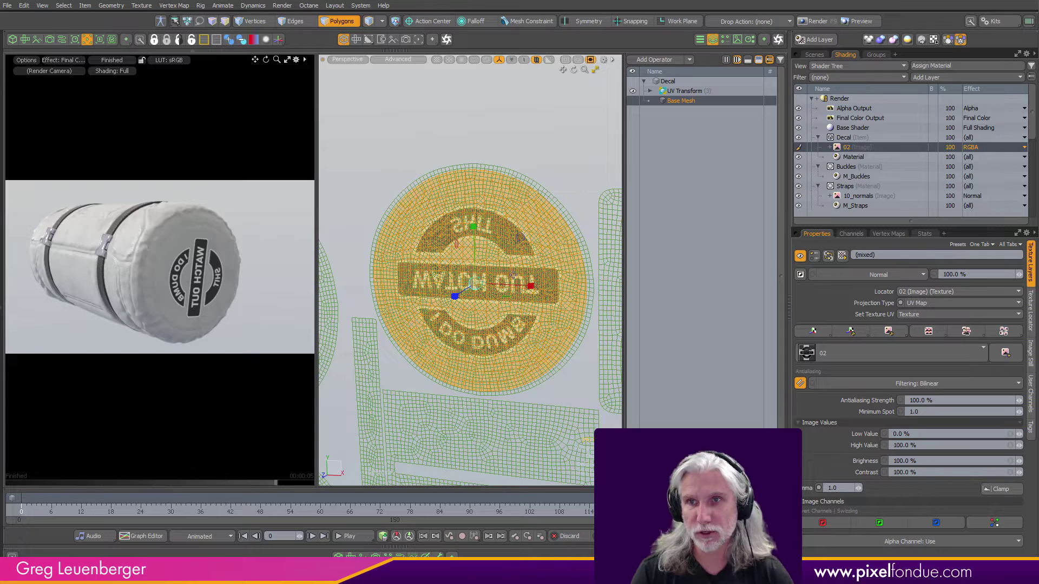
{"action": "left_click_drag", "start_coordinate": [523, 289], "coordinate": [375, 320]}
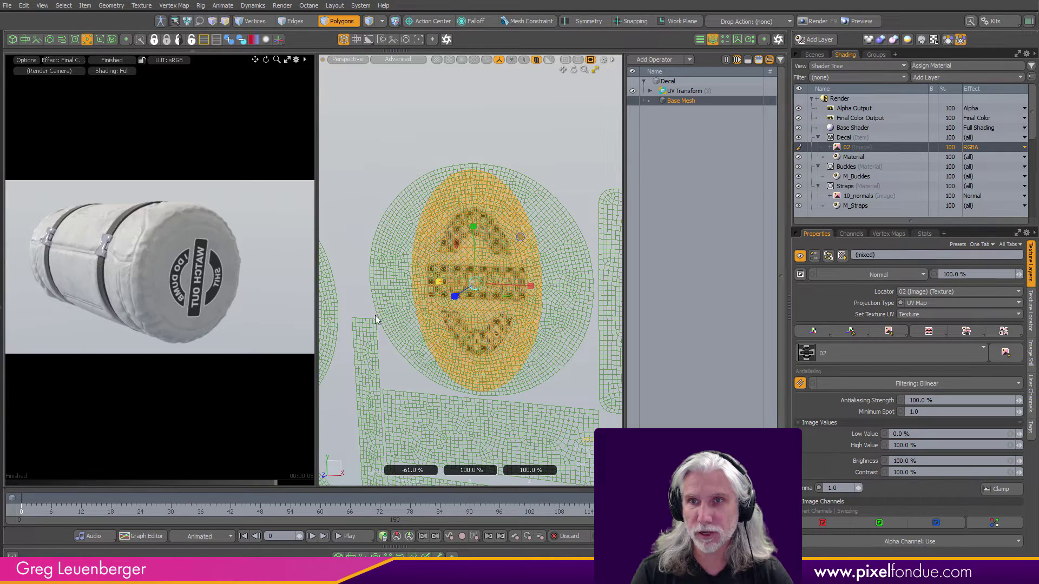
{"action": "left_click", "coordinate": [420, 470]}
{"action": "type", "text": "-100"}
{"action": "key", "text": "Return"}
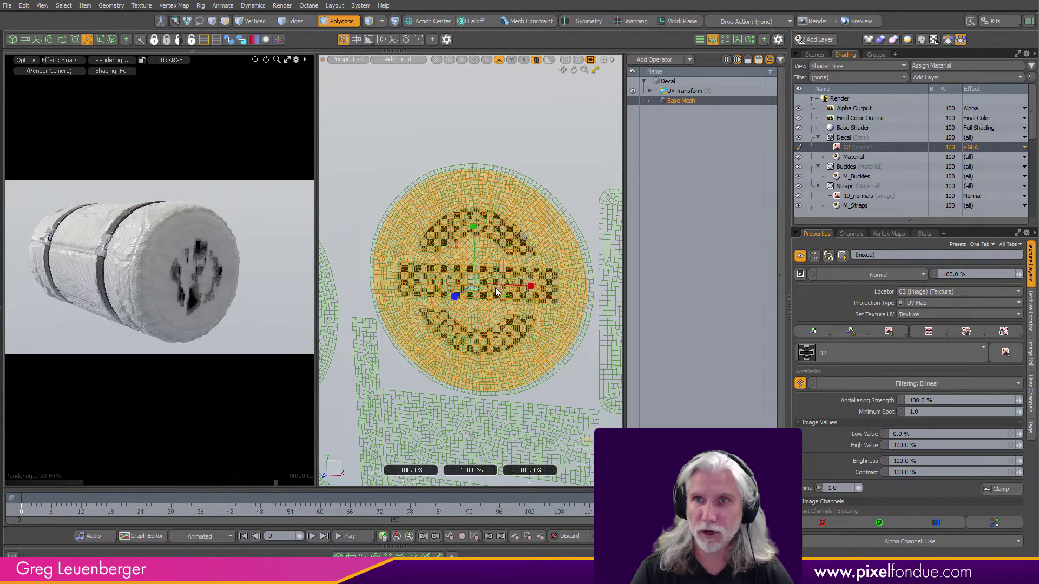
- Rotate the upper disc about a quarter turn so its text sits level on the bag's end in the preview
{"action": "left_click_drag", "start_coordinate": [483, 308], "coordinate": [471, 307], "text": "ctrl+alt"}
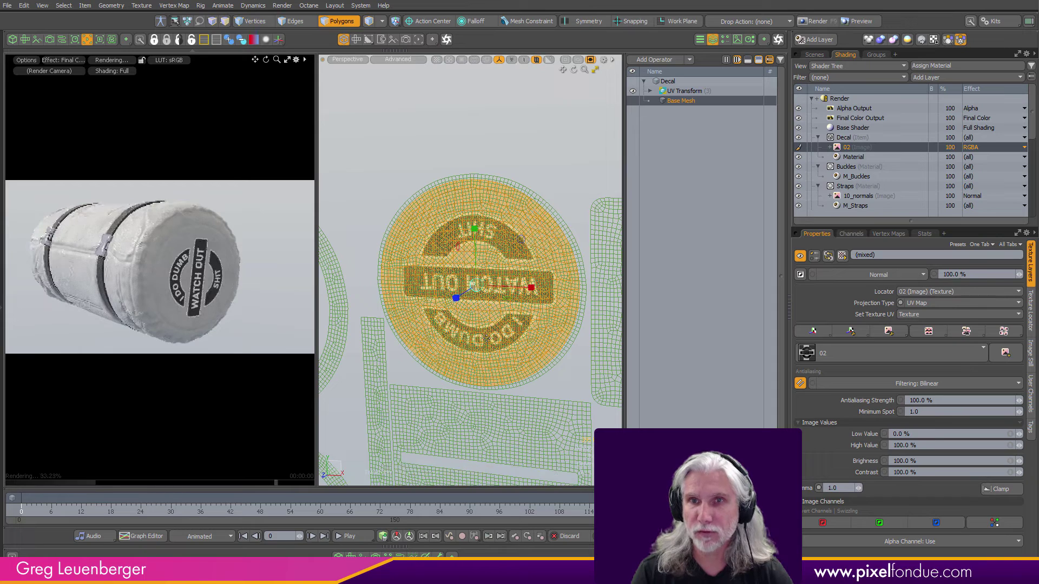
{"action": "key", "text": "e"}
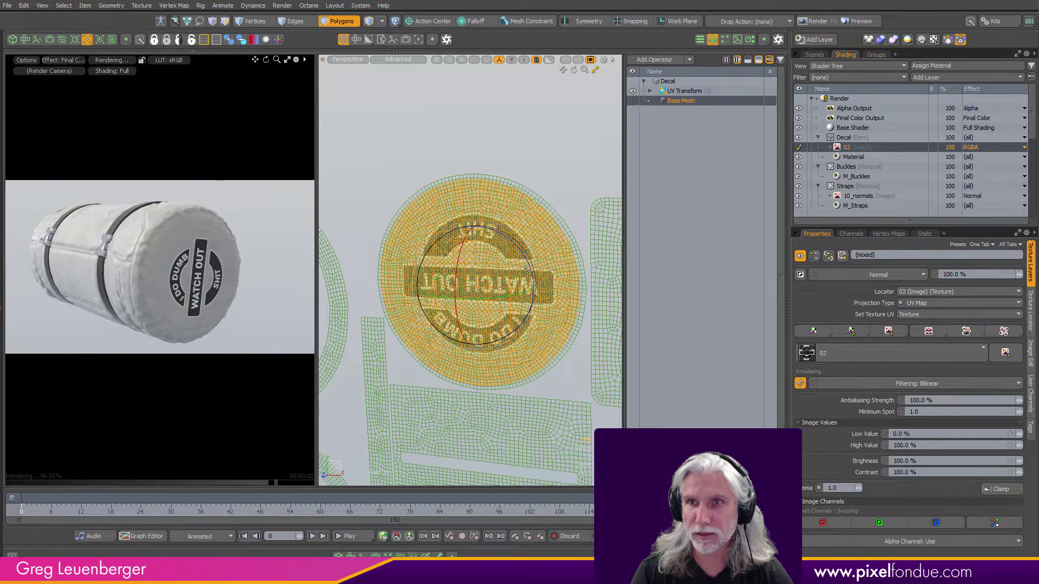
{"action": "left_click_drag", "start_coordinate": [526, 270], "coordinate": [490, 255]}
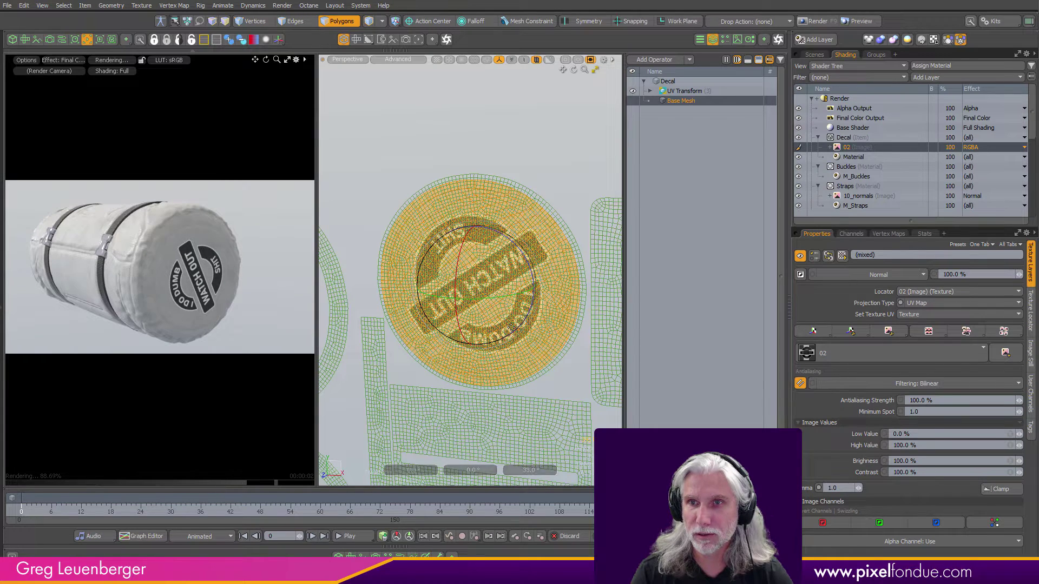
{"action": "left_click_drag", "start_coordinate": [511, 326], "coordinate": [472, 348]}
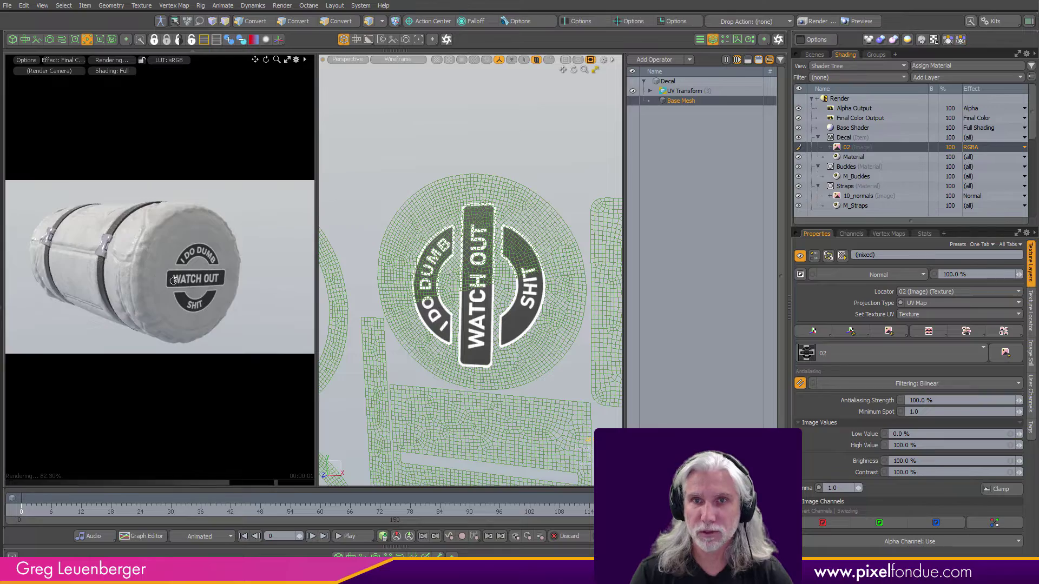
- Turn the preview to the bag's other end, rotate the lower disc about 182°, and mirror it horizontally
{"action": "left_click_drag", "start_coordinate": [173, 280], "coordinate": [223, 269], "text": "alt"}
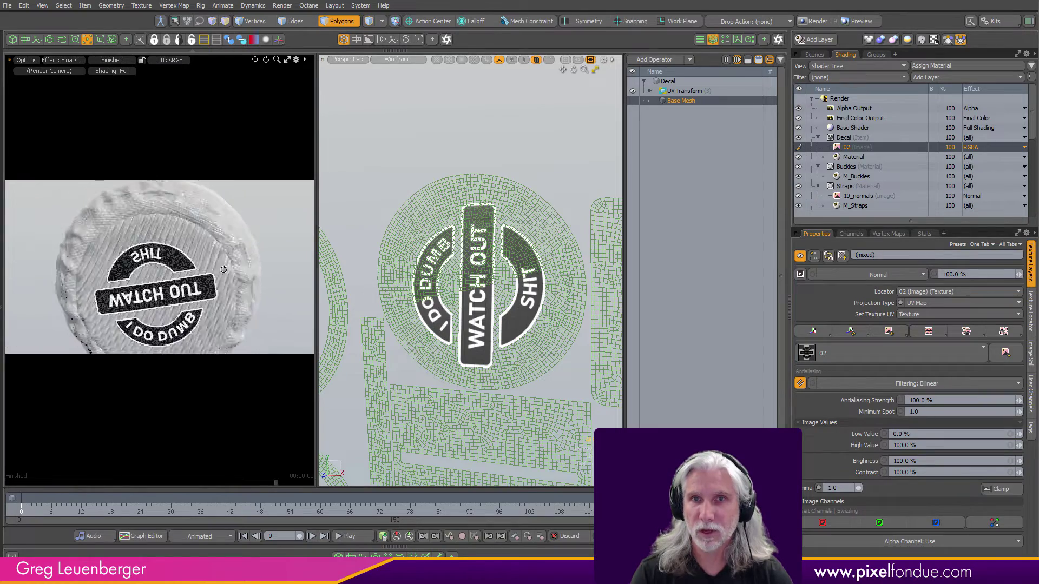
{"action": "left_click_drag", "start_coordinate": [545, 340], "coordinate": [476, 454]}
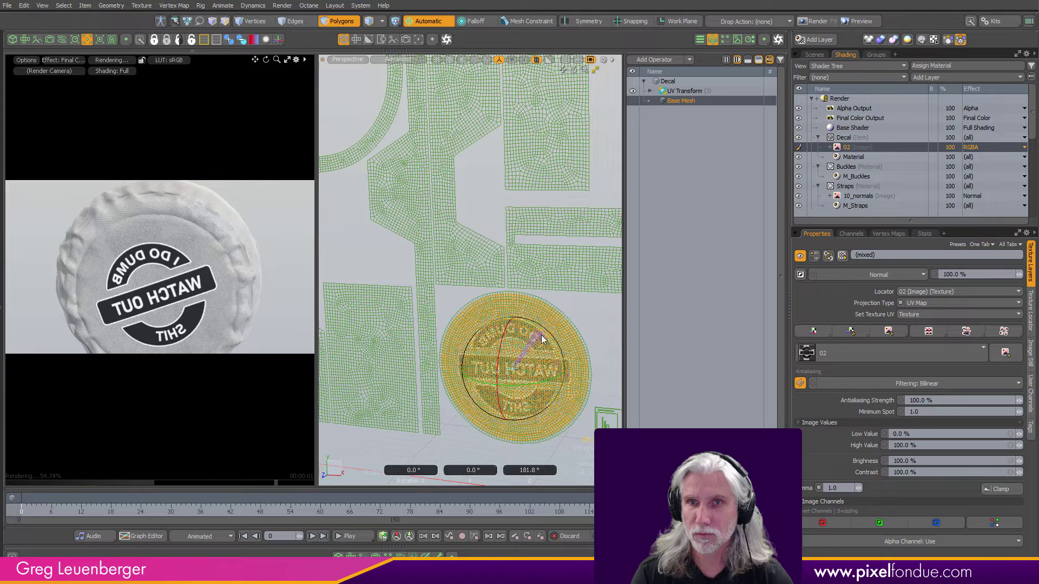
{"action": "key", "text": "r"}
{"action": "left_click_drag", "start_coordinate": [560, 372], "coordinate": [461, 474]}
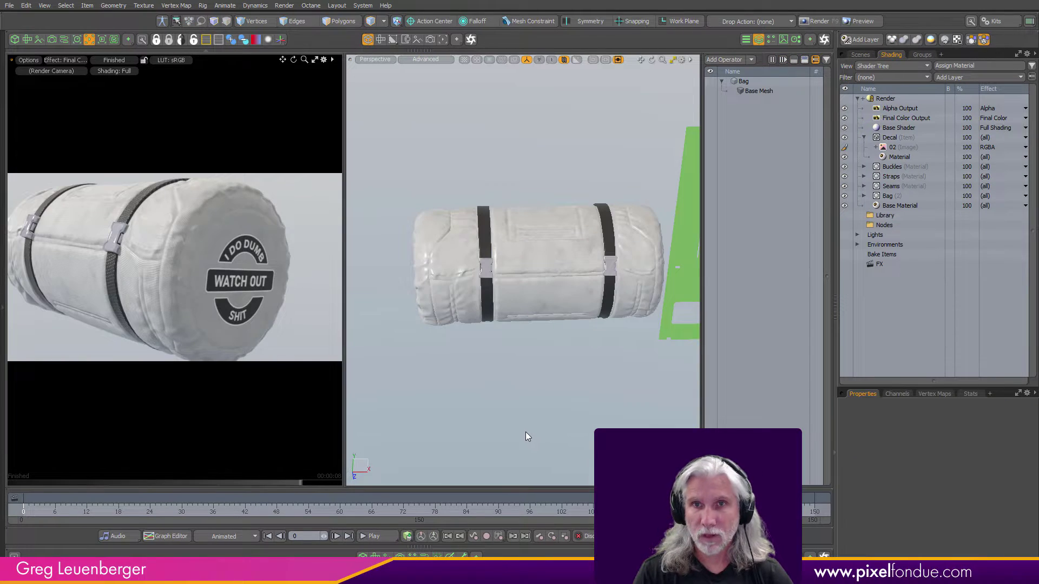
- Recheck the end decal from another angle, close the render preview, and bring back the toolbox
{"action": "left_click_drag", "start_coordinate": [246, 284], "coordinate": [228, 289], "text": "alt"}
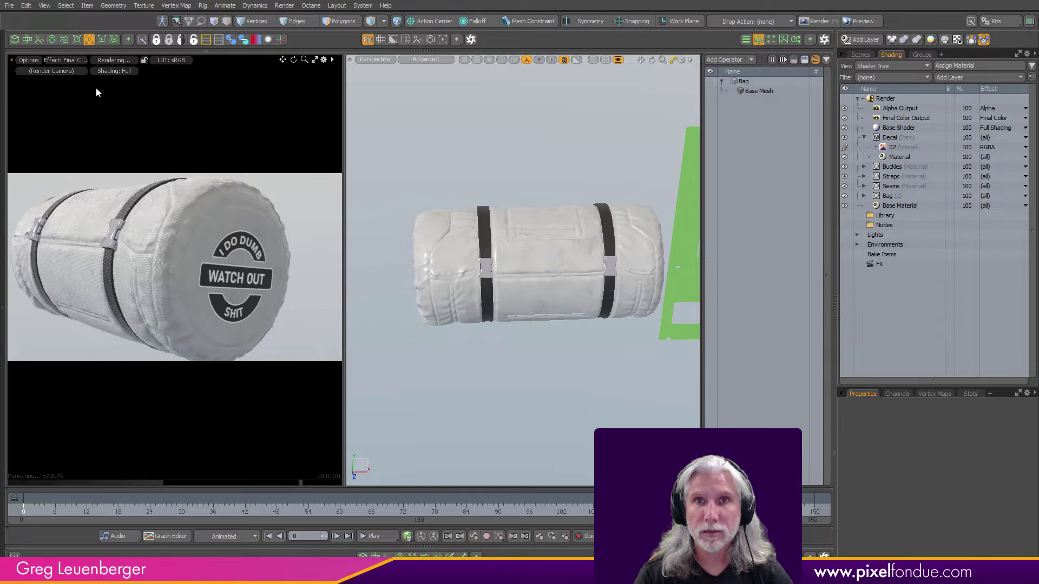
{"action": "left_click", "coordinate": [89, 39]}
{"action": "left_click", "coordinate": [3, 223]}
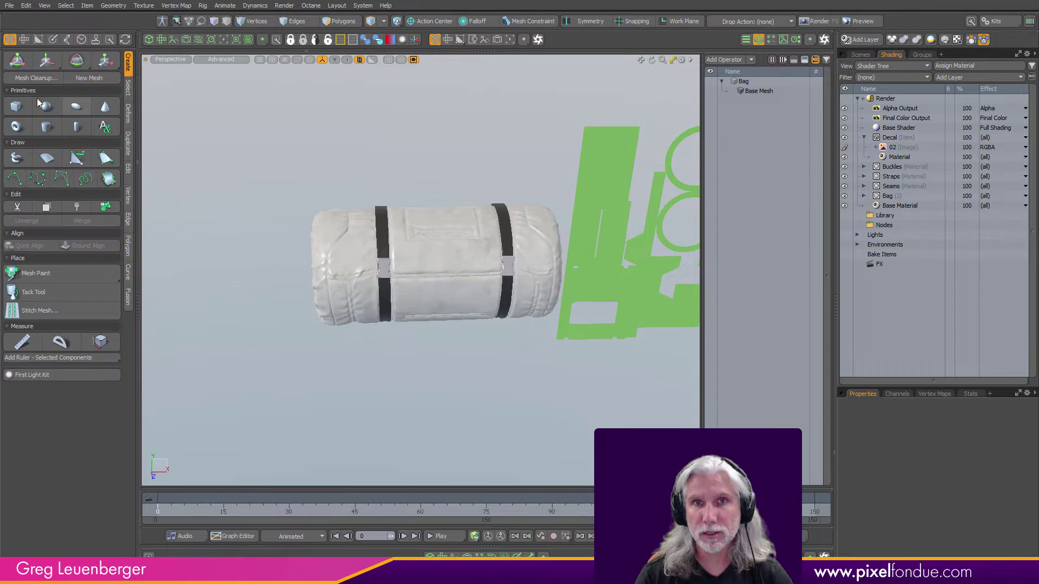
- Select a row of polygons across the bag's front between the buckles, locate it in the UV view, and clear the selection
{"action": "left_click_drag", "start_coordinate": [439, 274], "coordinate": [408, 309], "text": "alt+shift"}
{"action": "scroll", "coordinate": [424, 316], "scroll_direction": "up", "scroll_amount": 3}
{"action": "key", "text": "3"}
{"action": "left_click", "coordinate": [409, 328]}
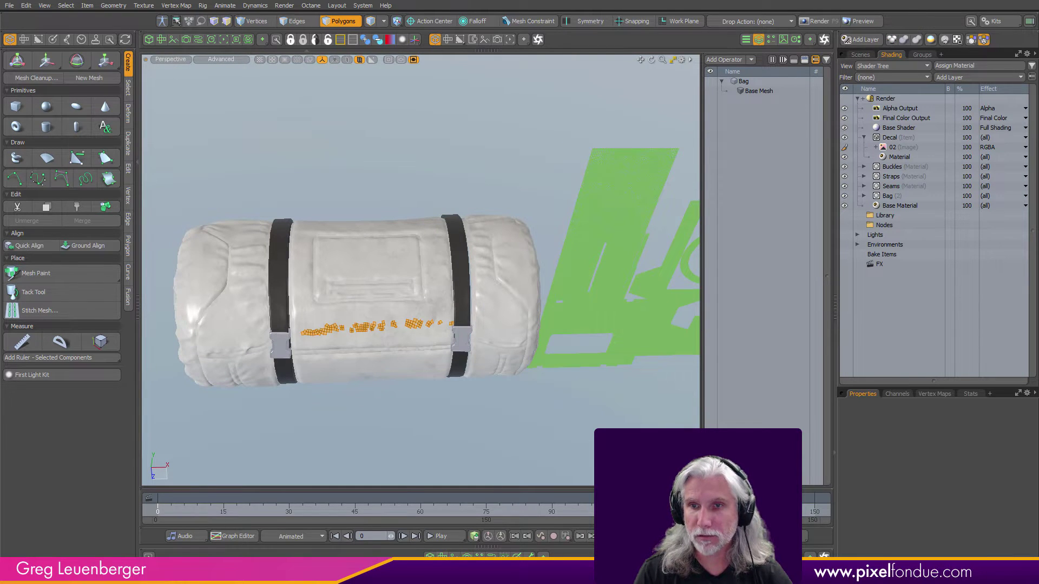
{"action": "left_click", "coordinate": [444, 555]}
{"action": "scroll", "coordinate": [448, 440], "scroll_direction": "up", "scroll_amount": 8}
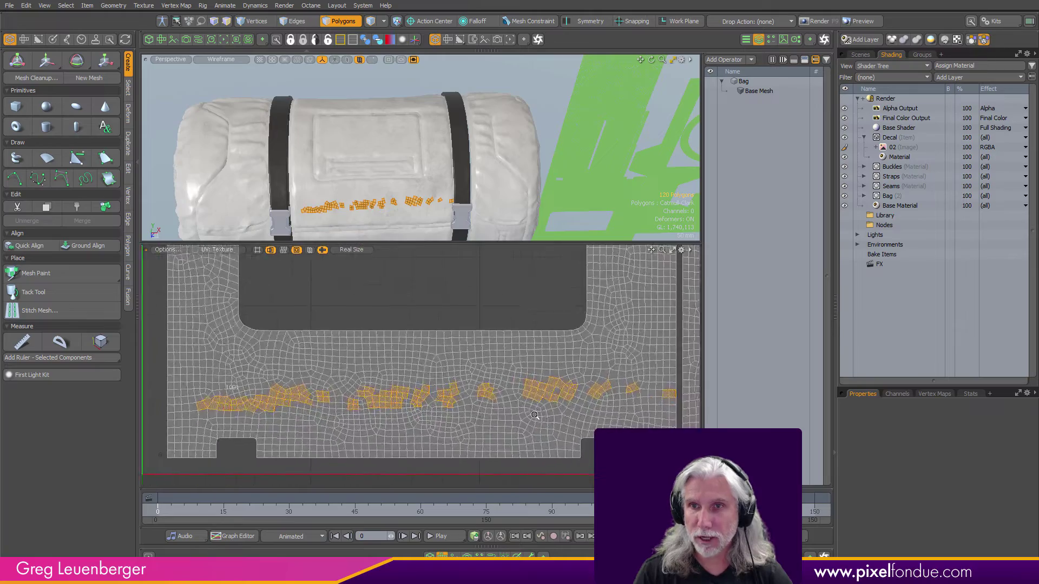
{"action": "scroll", "coordinate": [421, 418], "scroll_direction": "down", "scroll_amount": 7}
{"action": "left_click", "coordinate": [463, 443]}
- Frame the strip below the UV mesh's rectangular opening in the 3D view and close the UV view
{"action": "left_click_drag", "start_coordinate": [548, 167], "coordinate": [419, 143], "text": "alt+shift"}
{"action": "scroll", "coordinate": [418, 143], "scroll_direction": "up", "scroll_amount": 6}
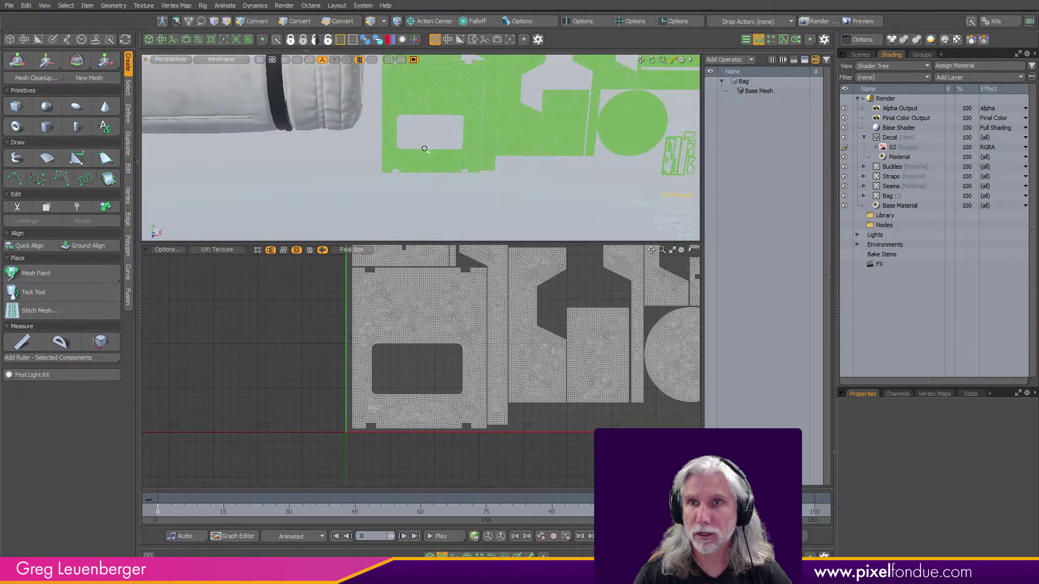
{"action": "left_click_drag", "start_coordinate": [509, 166], "coordinate": [459, 167], "text": "ctrl+alt"}
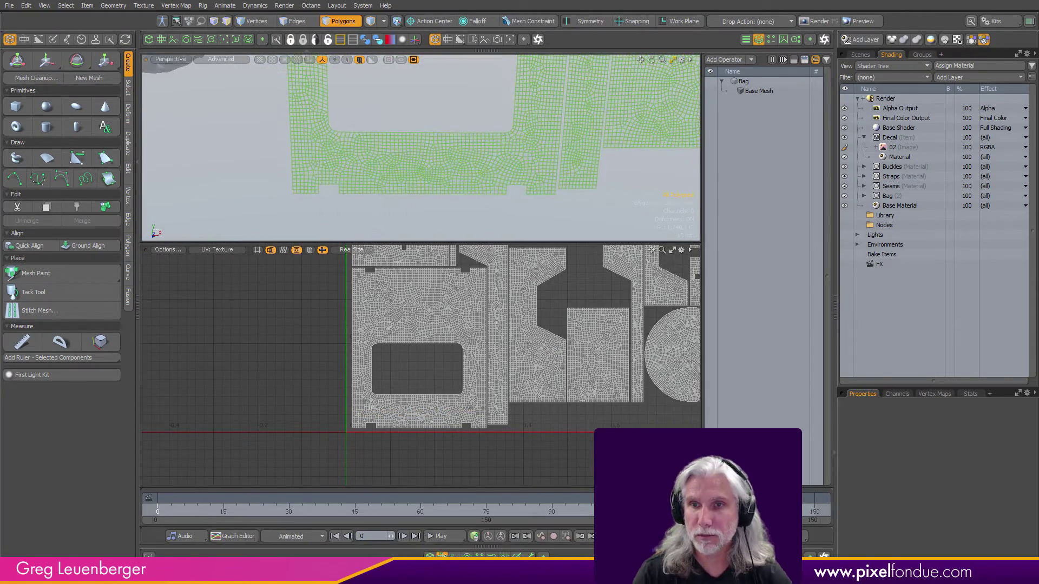
{"action": "left_click", "coordinate": [442, 555]}
{"action": "left_click_drag", "start_coordinate": [479, 454], "coordinate": [459, 454], "text": "ctrl+alt"}
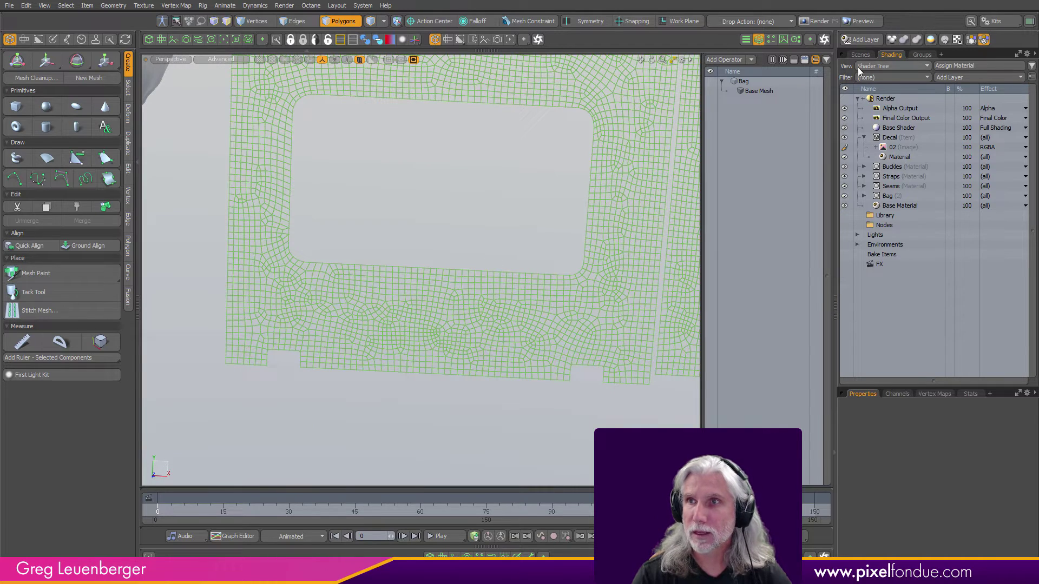
- In the Decal item's Base Mesh, draw a flat cube about 121.5 by 66 mm over the strip below the rectangular opening
{"action": "left_click", "coordinate": [861, 55]}
{"action": "left_click", "coordinate": [920, 136]}
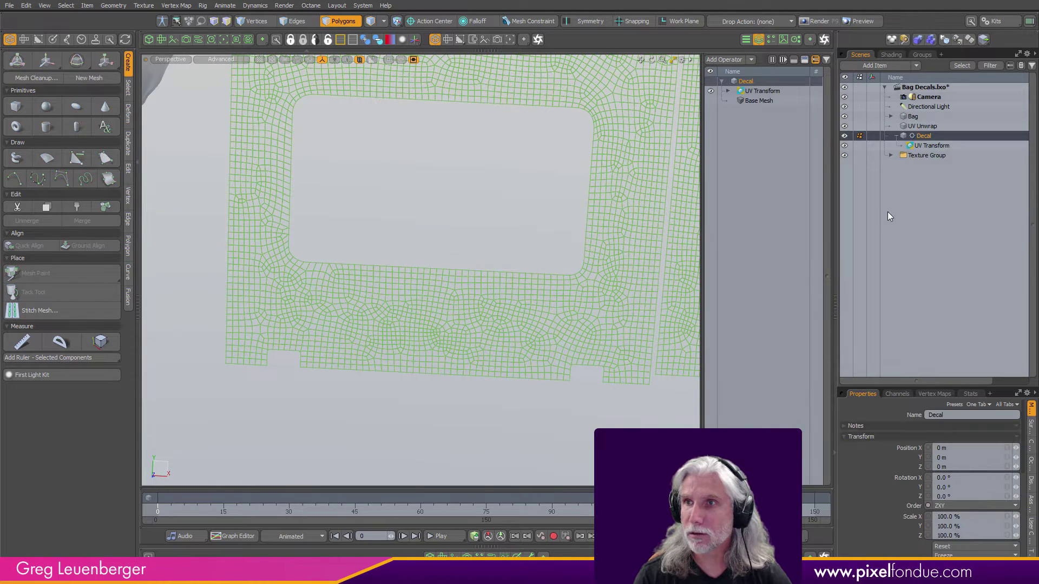
{"action": "left_click", "coordinate": [754, 101]}
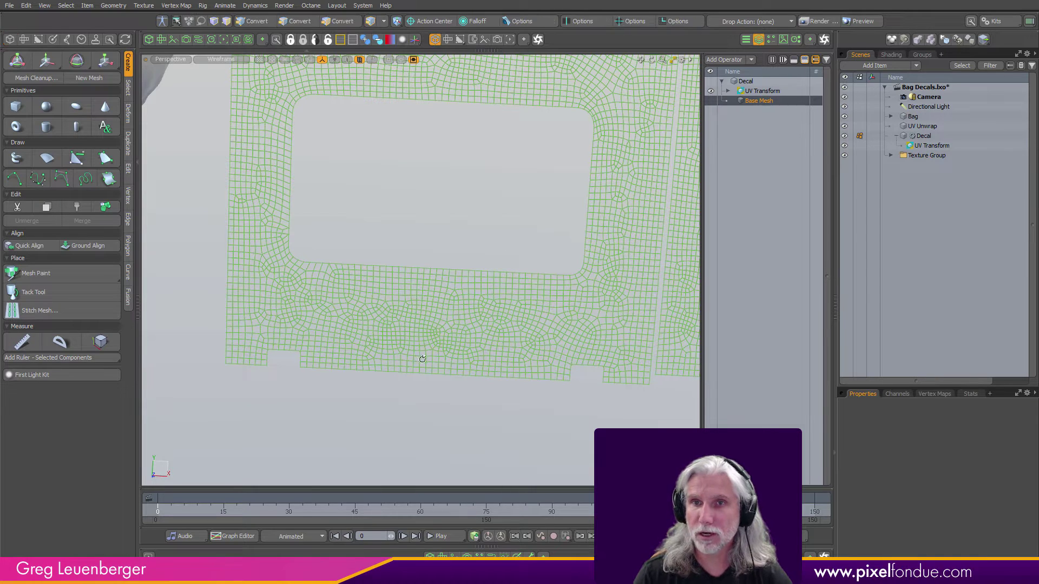
{"action": "left_click_drag", "start_coordinate": [422, 359], "coordinate": [421, 316], "text": "alt"}
{"action": "left_click_drag", "start_coordinate": [366, 346], "coordinate": [326, 324], "text": "alt"}
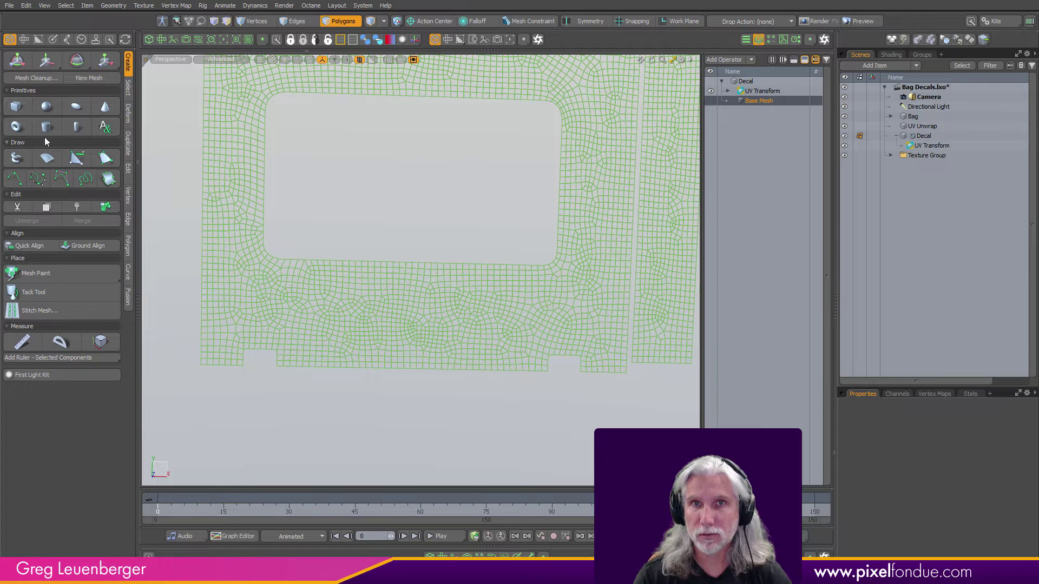
{"action": "left_click", "coordinate": [16, 106]}
{"action": "left_click_drag", "start_coordinate": [326, 283], "coordinate": [497, 380]}
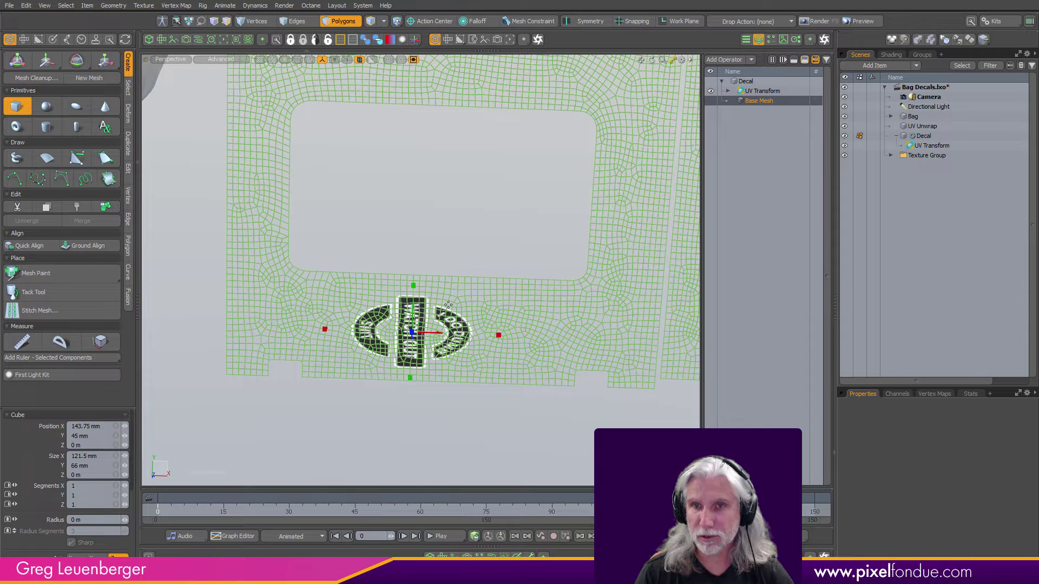
- Divide the flat cube below the rectangular opening into 20 segments in X, 20 in Y and 1 in Z
{"action": "right_click_drag", "start_coordinate": [447, 304], "coordinate": [460, 304]}
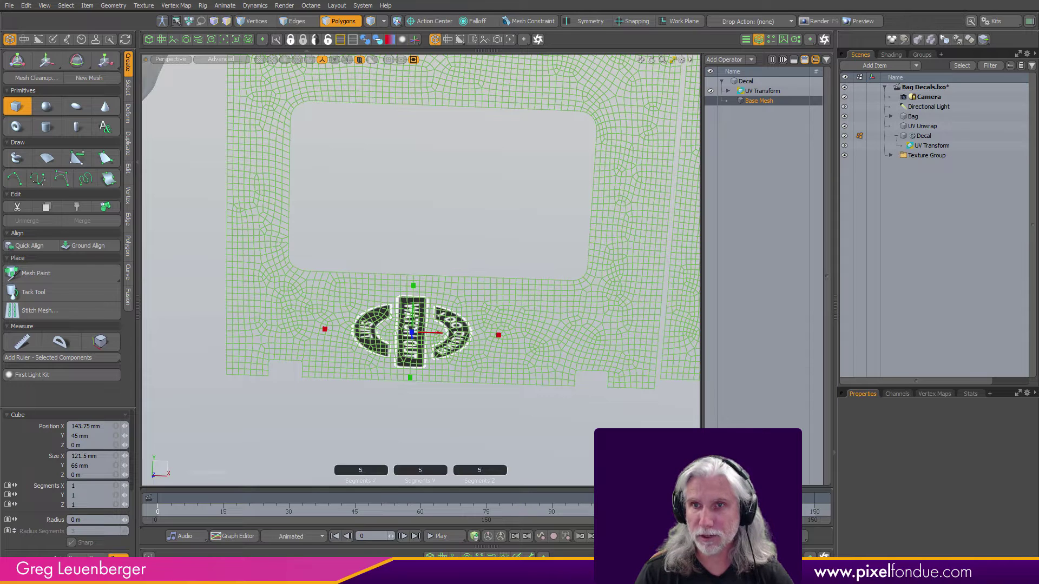
{"action": "left_click", "coordinate": [367, 472]}
{"action": "type", "text": "20"}
{"action": "key", "text": "Tab"}
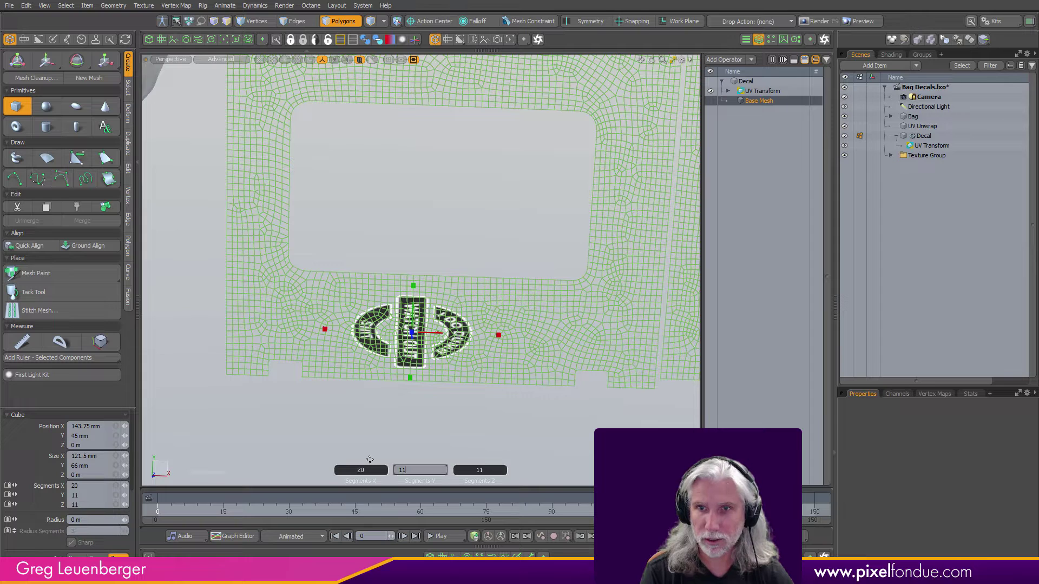
{"action": "key", "text": "Tab"}
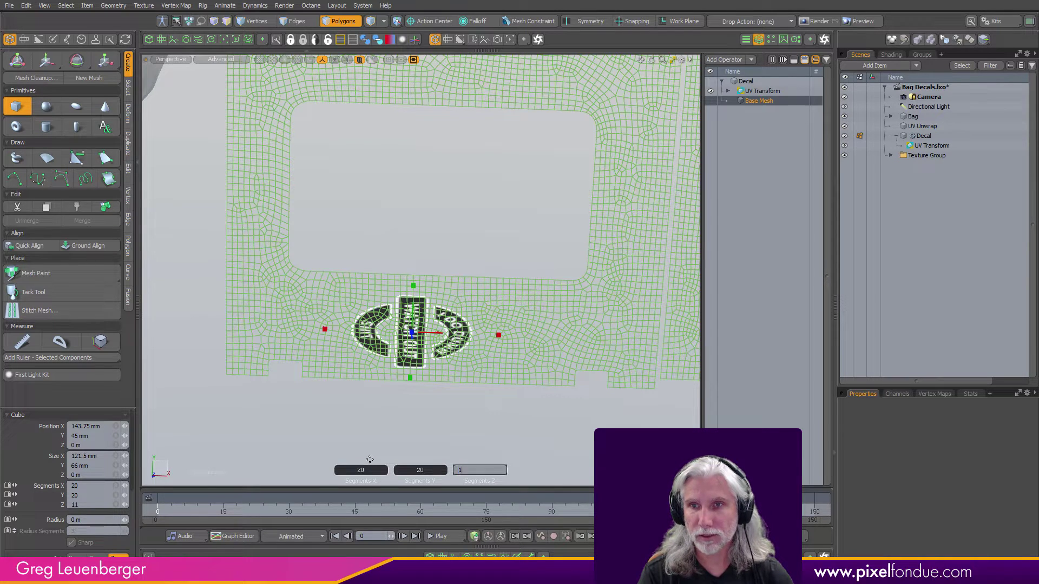
{"action": "type", "text": "1"}
{"action": "key", "text": "Return"}
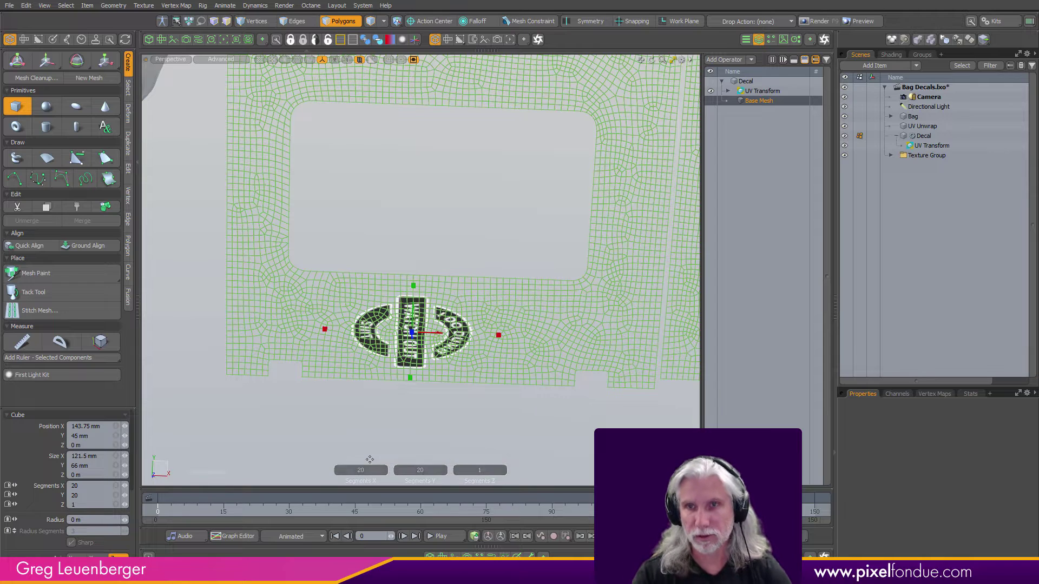
- Rotate the front decal patch 90° about the Z axis so its lettering reads horizontally
{"action": "left_click_drag", "start_coordinate": [420, 347], "coordinate": [450, 334], "text": "alt"}
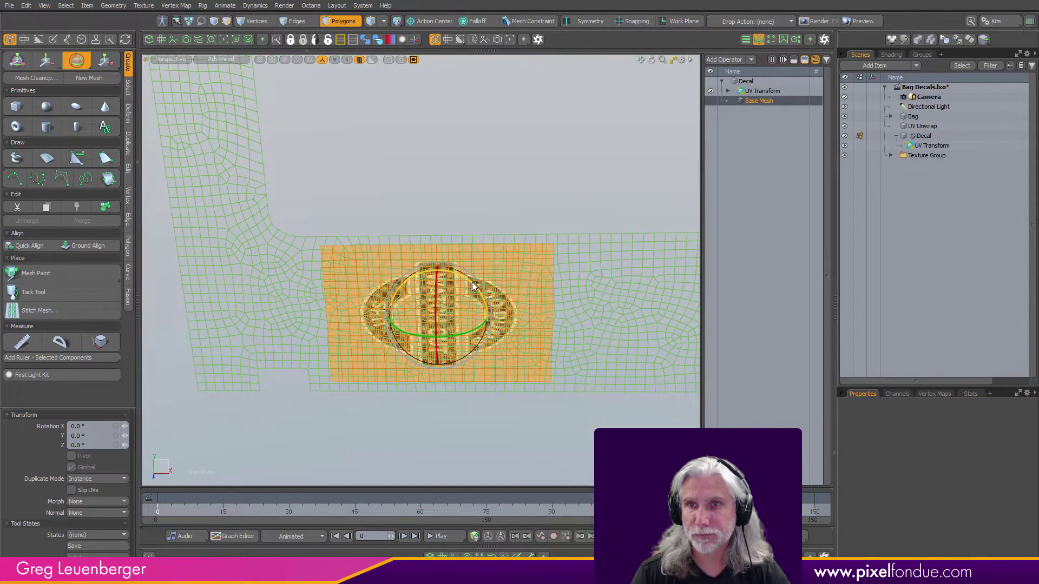
{"action": "left_click_drag", "start_coordinate": [472, 286], "coordinate": [402, 286]}
{"action": "left_click", "coordinate": [501, 468]}
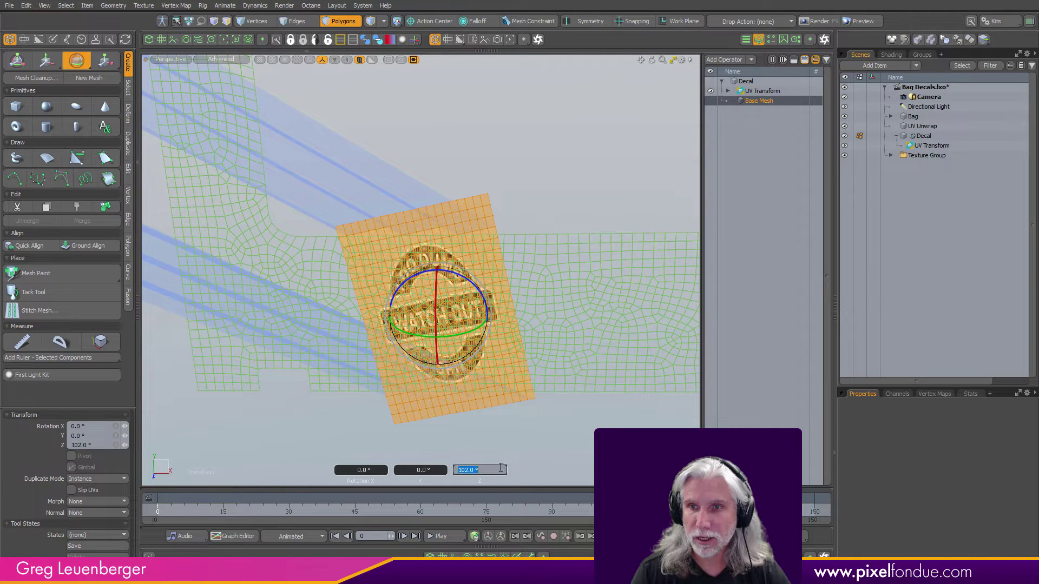
{"action": "type", "text": "90"}
{"action": "key", "text": "Return"}
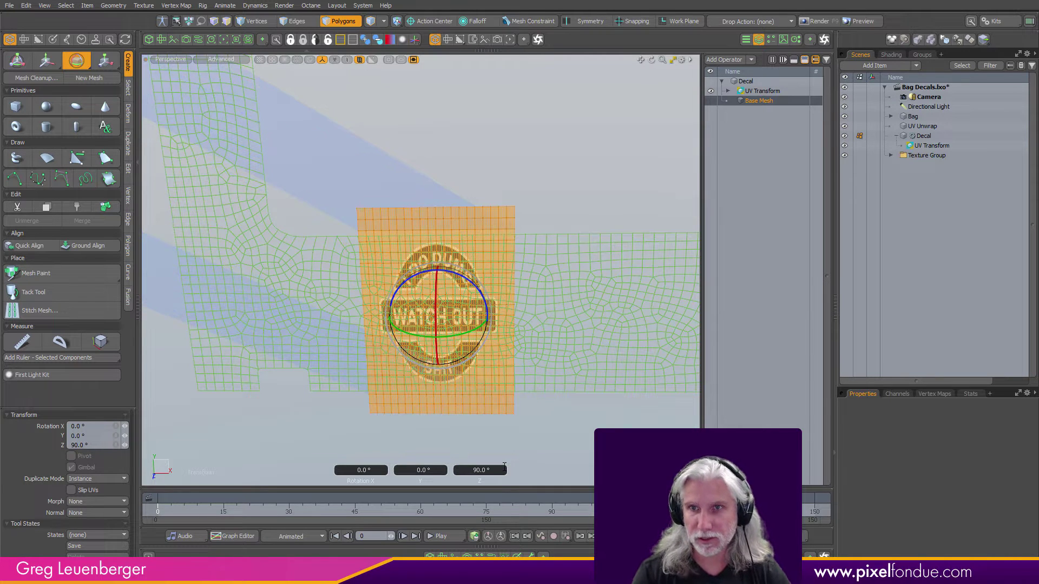
- Scale the front decal patch to about 71% in Y and shift it about -600 um in Y to fit the strip
{"action": "key", "text": "r"}
{"action": "left_click_drag", "start_coordinate": [437, 272], "coordinate": [437, 286]}
{"action": "scroll", "coordinate": [433, 295], "scroll_direction": "up", "scroll_amount": 3}
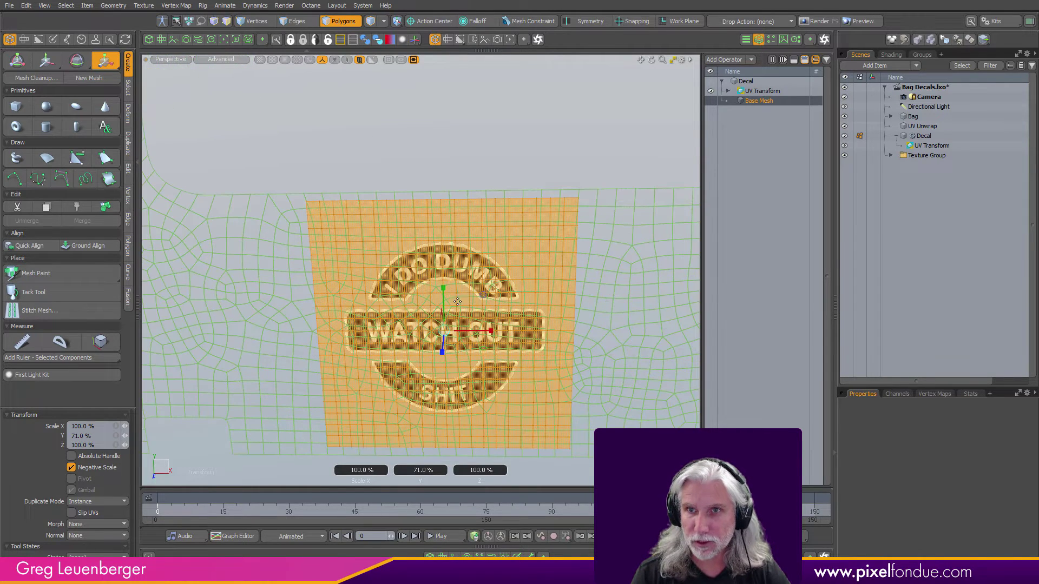
{"action": "key", "text": "w"}
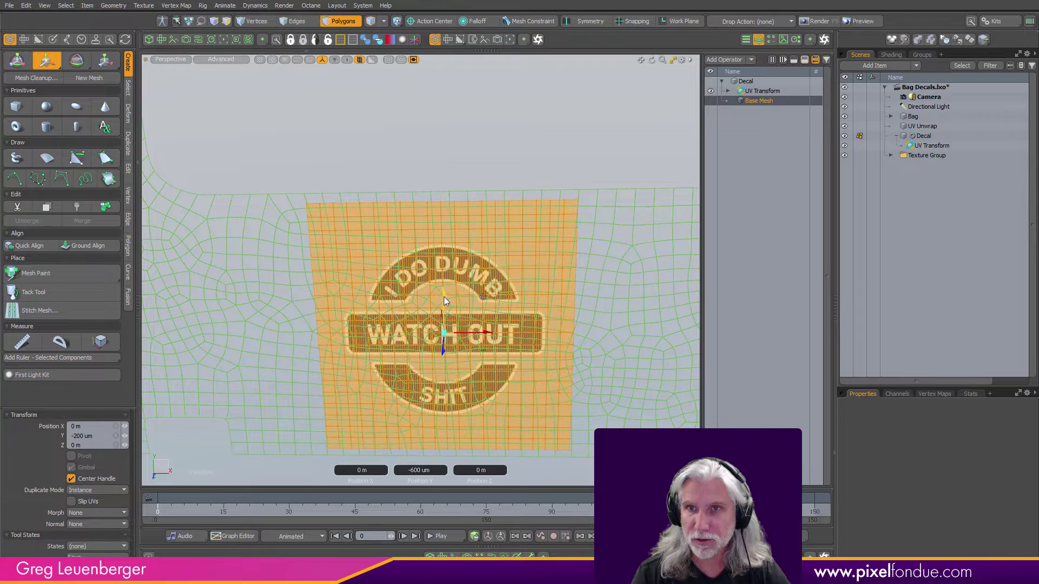
- Duplicate the front decal patch, offset the copy about 82 mm in X, and check both patches on the bag's front
{"action": "scroll", "coordinate": [371, 316], "scroll_direction": "down", "scroll_amount": 5}
{"action": "scroll", "coordinate": [422, 365], "scroll_direction": "down", "scroll_amount": 3}
{"action": "left_click_drag", "start_coordinate": [338, 285], "coordinate": [324, 273], "text": "alt"}
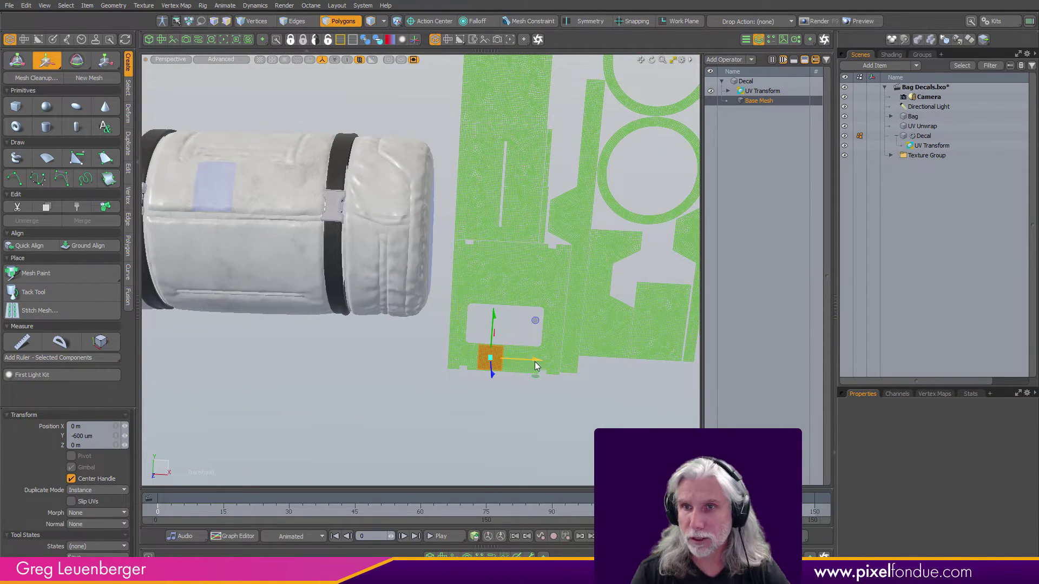
{"action": "left_click_drag", "start_coordinate": [491, 368], "coordinate": [523, 368]}
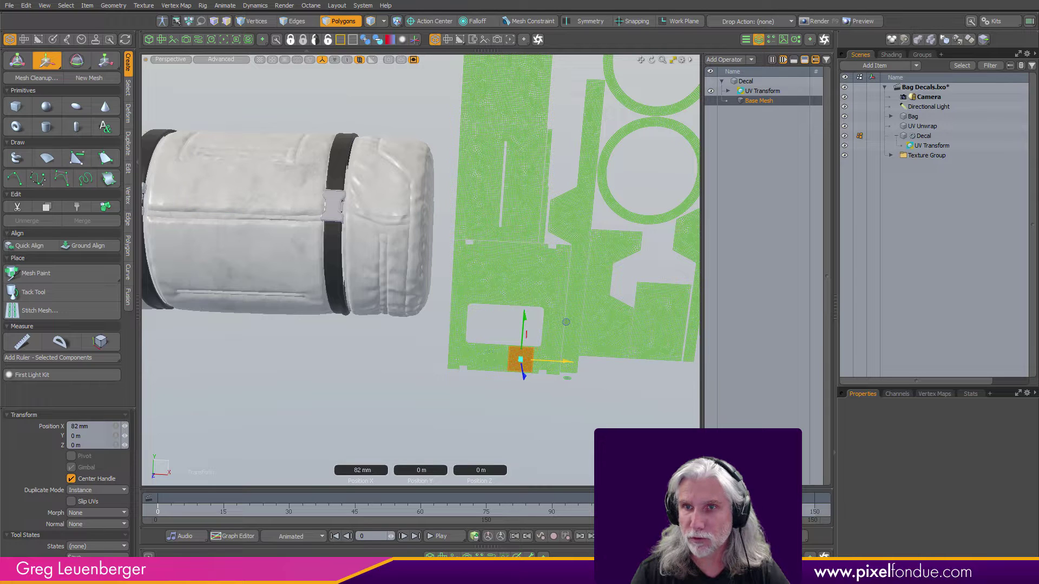
{"action": "key", "text": "Escape"}
{"action": "left_click_drag", "start_coordinate": [251, 197], "coordinate": [448, 236], "text": "alt+shift"}
{"action": "scroll", "coordinate": [448, 236], "scroll_direction": "down", "scroll_amount": 5}
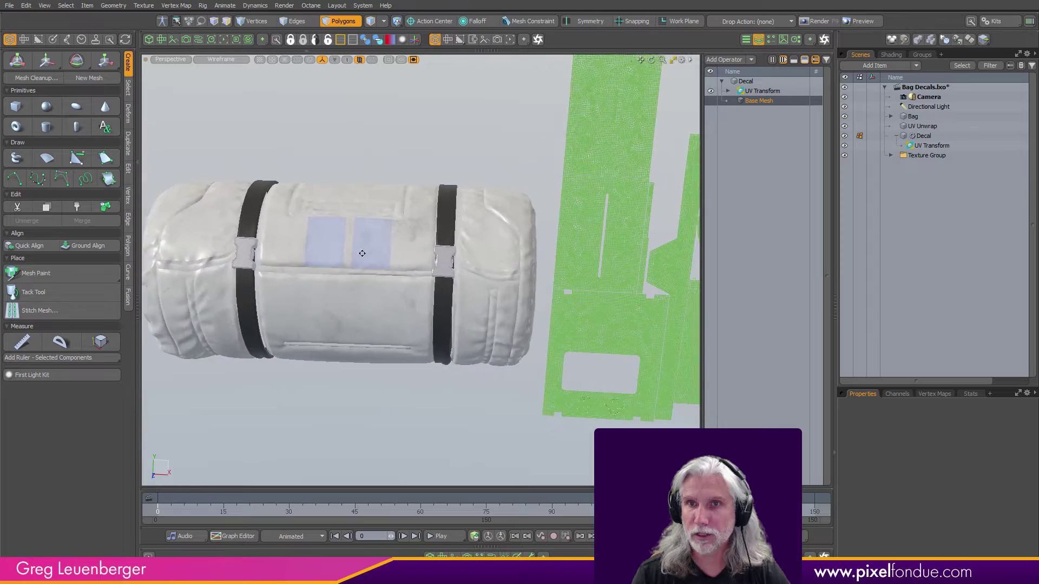
{"action": "scroll", "coordinate": [471, 235], "scroll_direction": "up", "scroll_amount": 2}
- Assign a new material named Decal Front to both front patches and move its group out of and above the Decal item group
{"action": "left_click", "coordinate": [765, 92]}
{"action": "left_click_drag", "start_coordinate": [520, 233], "coordinate": [498, 250], "text": "alt"}
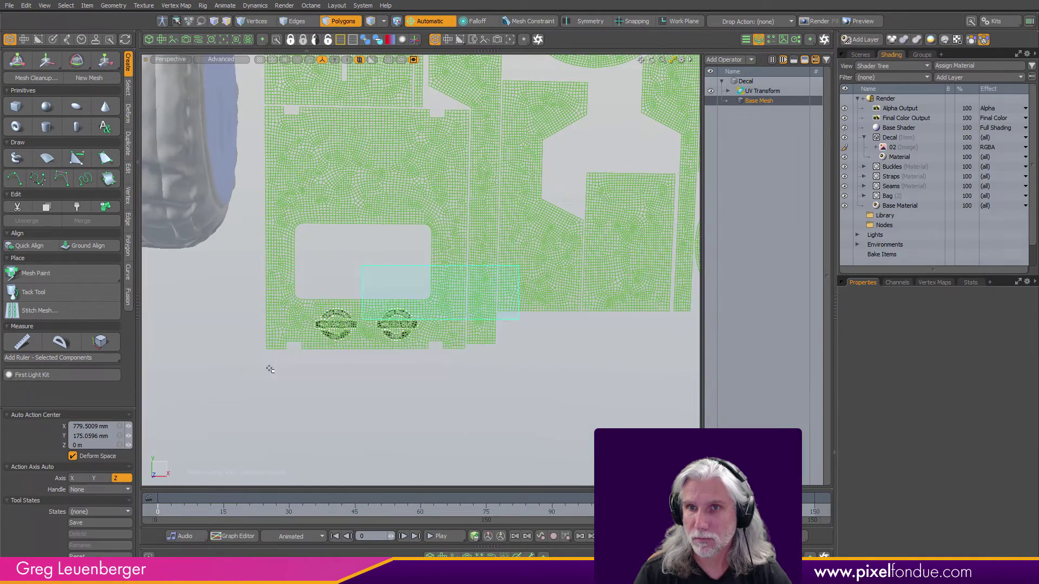
{"action": "key", "text": "bracketleft"}
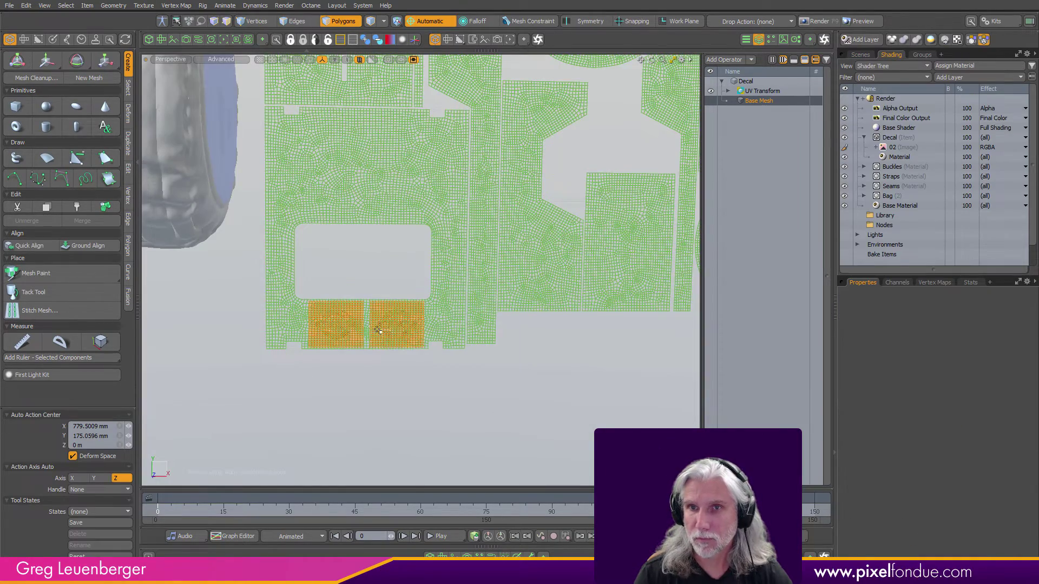
{"action": "left_click_drag", "start_coordinate": [378, 329], "coordinate": [489, 290], "text": "ctrl+alt"}
{"action": "scroll", "coordinate": [512, 298], "scroll_direction": "down", "scroll_amount": 1}
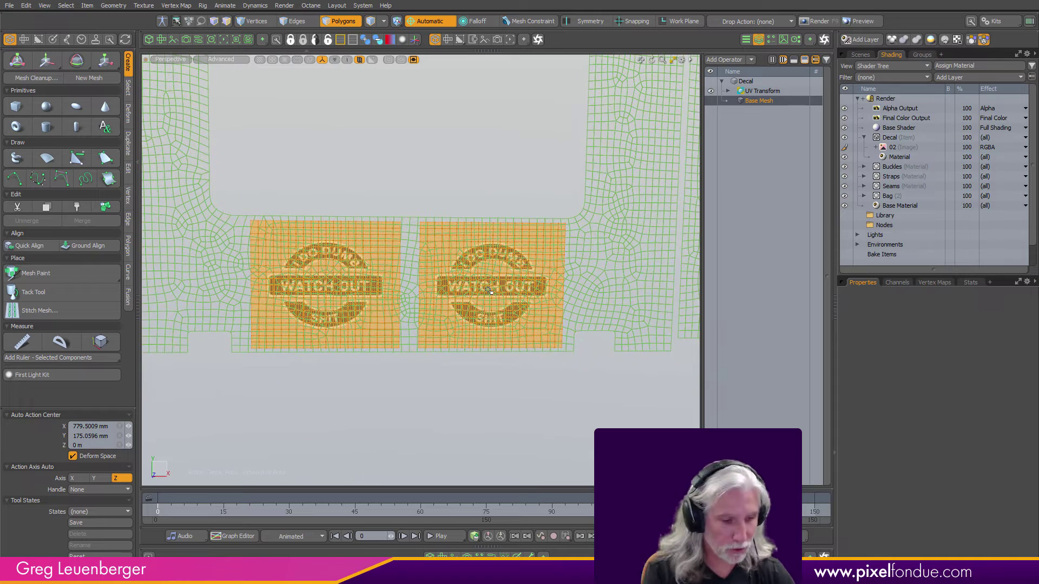
{"action": "key", "text": "m"}
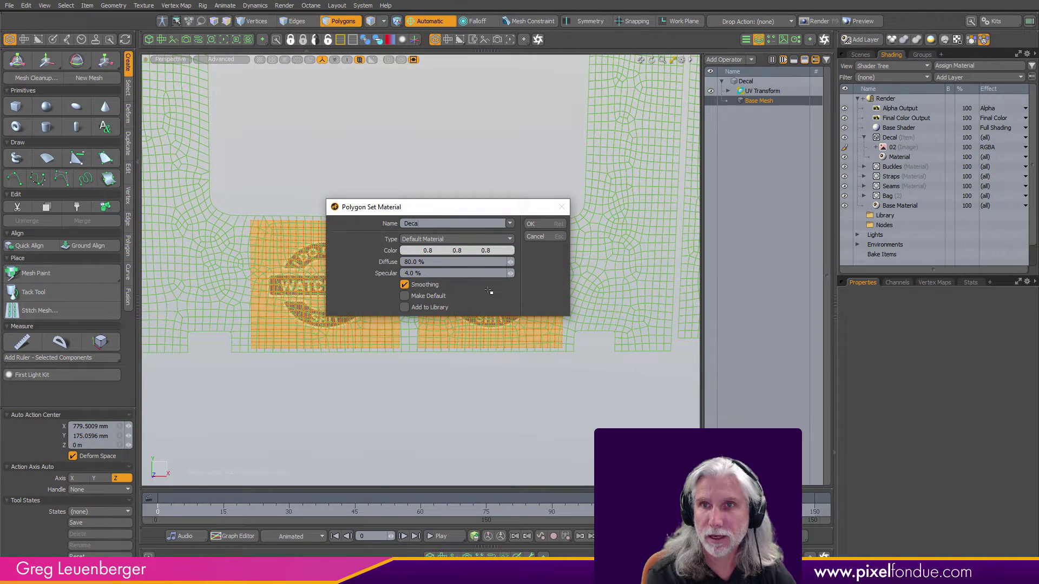
{"action": "type", "text": "Decal Front"}
{"action": "key", "text": "Return"}
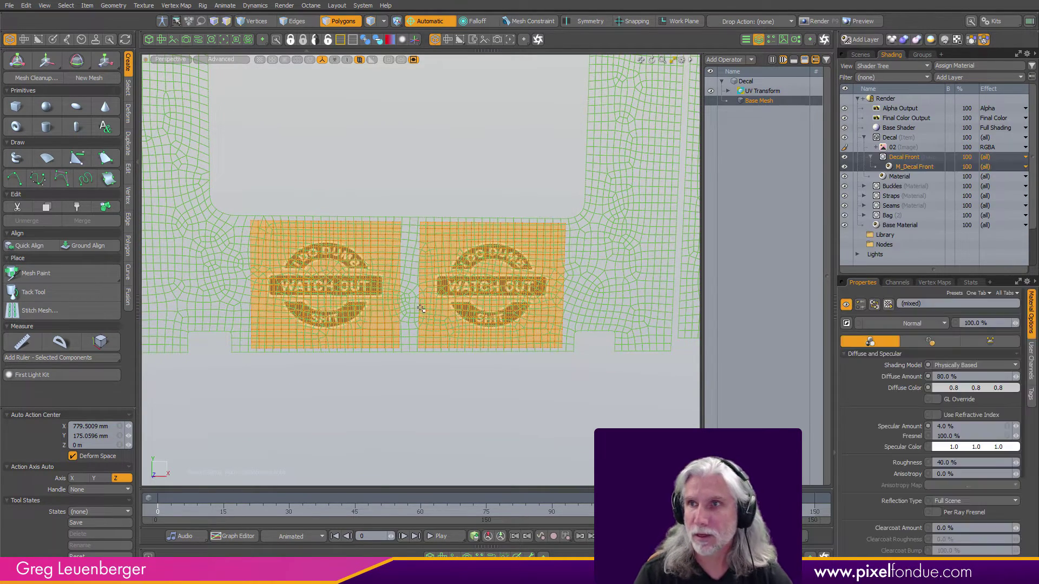
{"action": "left_click", "coordinate": [900, 158]}
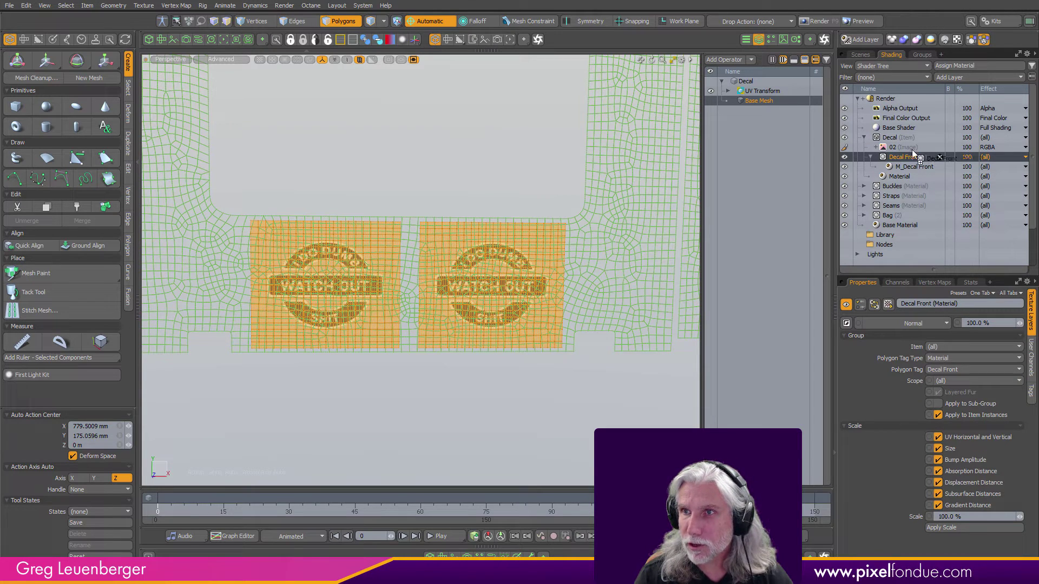
{"action": "left_click_drag", "start_coordinate": [913, 154], "coordinate": [913, 135]}
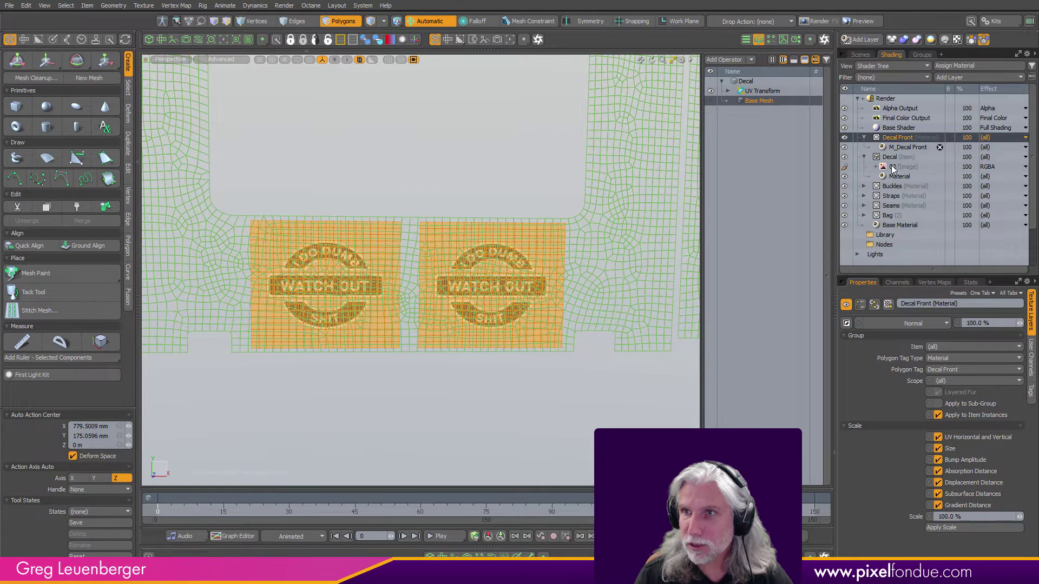
- Assign a new material named Decal Sides to the two round end patches and move its group above Decal Front
{"action": "scroll", "coordinate": [540, 375], "scroll_direction": "down", "scroll_amount": 10}
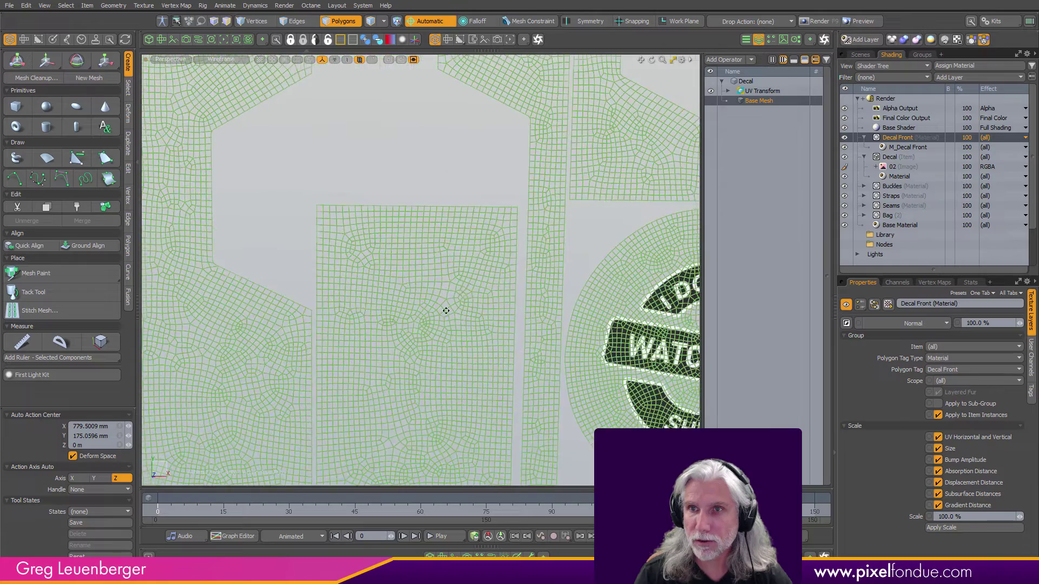
{"action": "left_click_drag", "start_coordinate": [383, 332], "coordinate": [366, 363], "text": "alt+shift"}
{"action": "scroll", "coordinate": [366, 363], "scroll_direction": "down", "scroll_amount": 2}
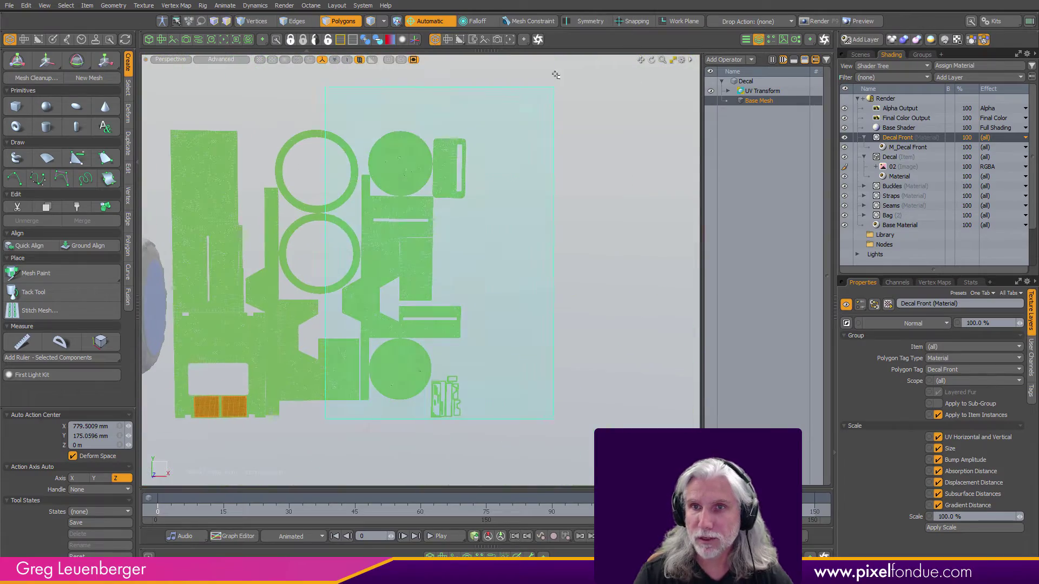
{"action": "right_click_drag", "start_coordinate": [555, 75], "coordinate": [553, 76]}
{"action": "key", "text": "m"}
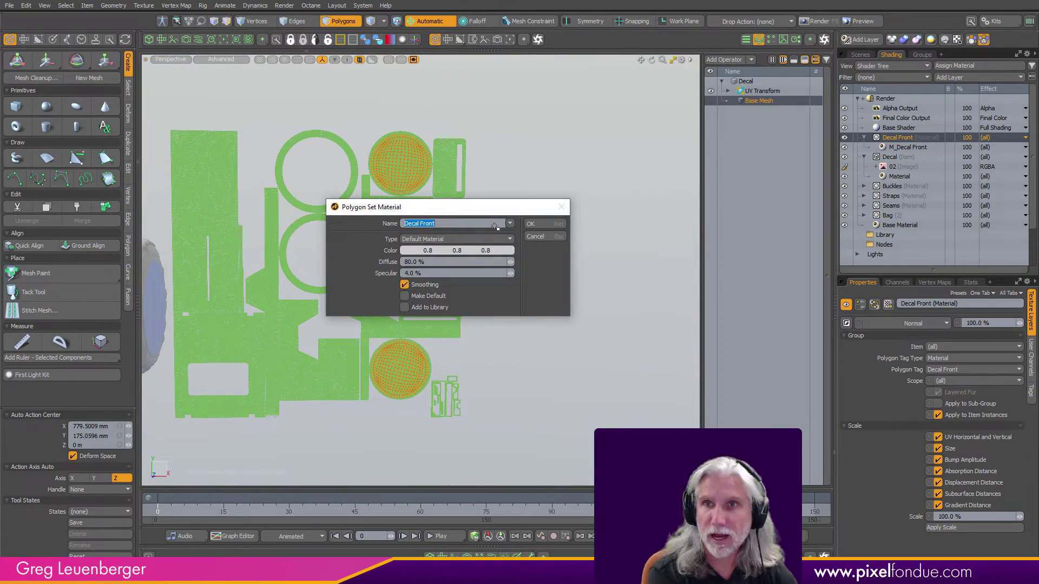
{"action": "type", "text": "Decal Sid"}
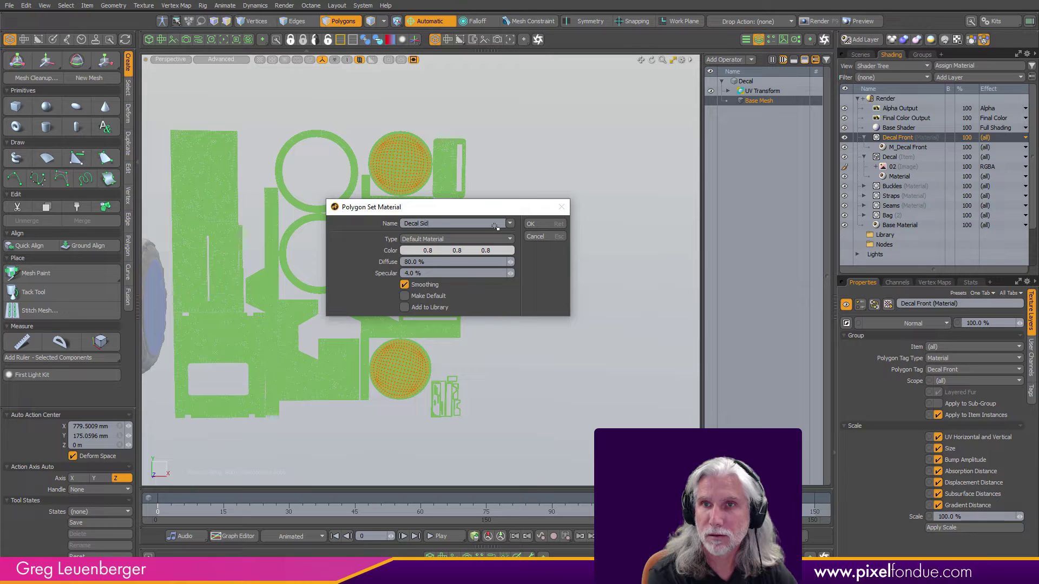
{"action": "type", "text": "e"}
{"action": "key", "text": "Return"}
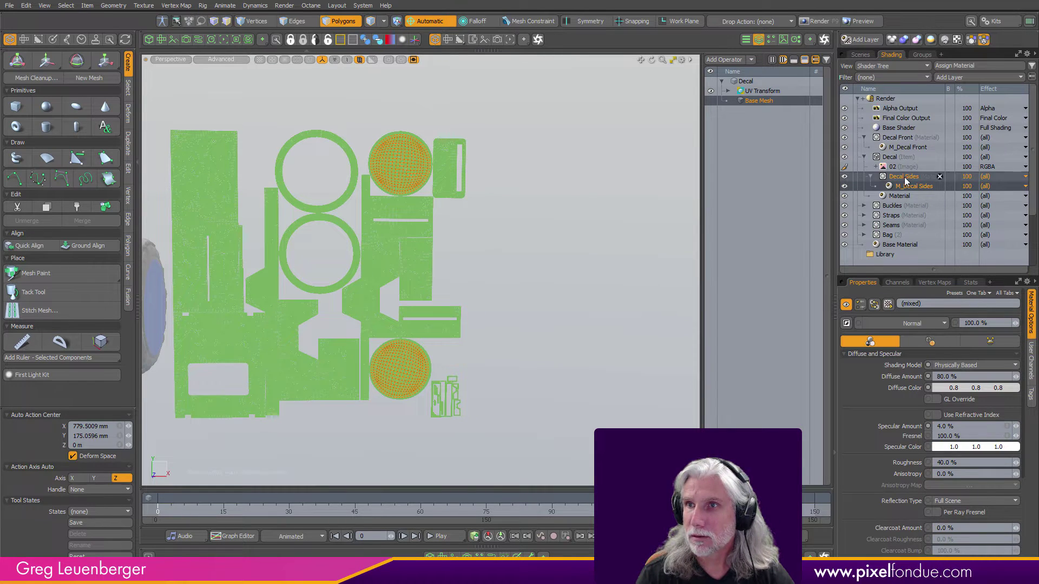
{"action": "left_click_drag", "start_coordinate": [906, 181], "coordinate": [924, 133]}
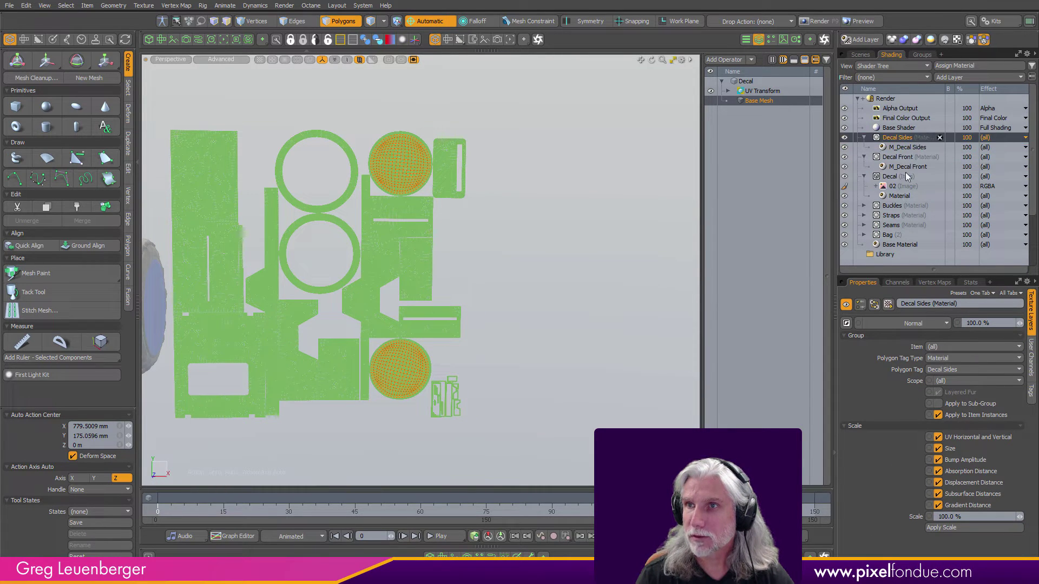
- Move image 02 into the Decal Sides material group and delete the Decal item group from the Shader Tree
{"action": "left_click", "coordinate": [897, 187]}
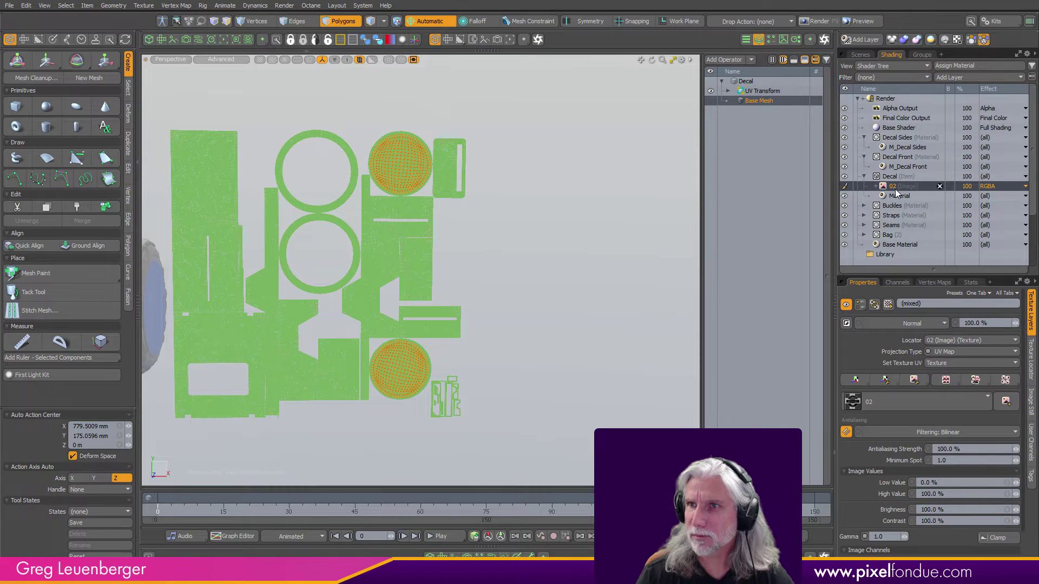
{"action": "left_click_drag", "start_coordinate": [903, 184], "coordinate": [931, 145]}
{"action": "left_click", "coordinate": [897, 187]}
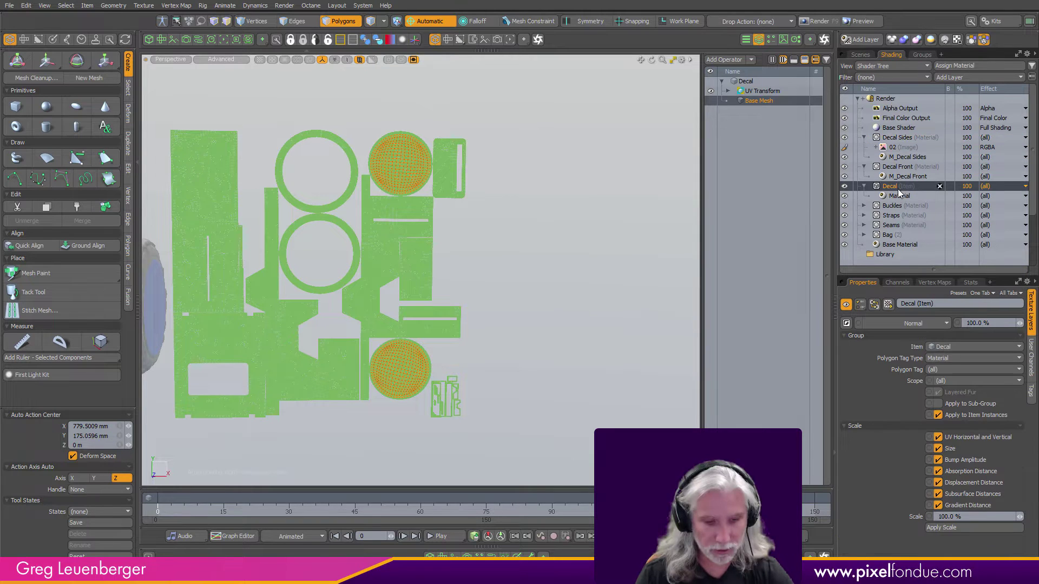
{"action": "key", "text": "Delete"}
- Add 197.png from the TRANSPARENT image folder to the Decal Front material group and change its effect so the background is cut out
{"action": "left_click_drag", "start_coordinate": [474, 300], "coordinate": [567, 290], "text": "alt+shift"}
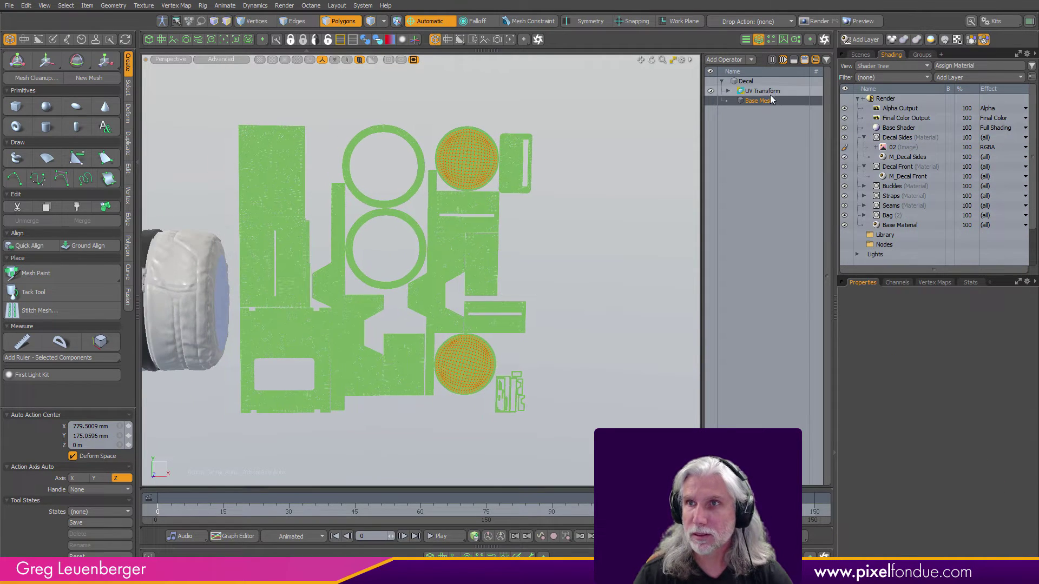
{"action": "left_click", "coordinate": [742, 131]}
{"action": "left_click_drag", "start_coordinate": [379, 298], "coordinate": [412, 307], "text": "alt"}
{"action": "key", "text": "3"}
{"action": "left_click_drag", "start_coordinate": [412, 307], "coordinate": [195, 295], "text": "alt+shift"}
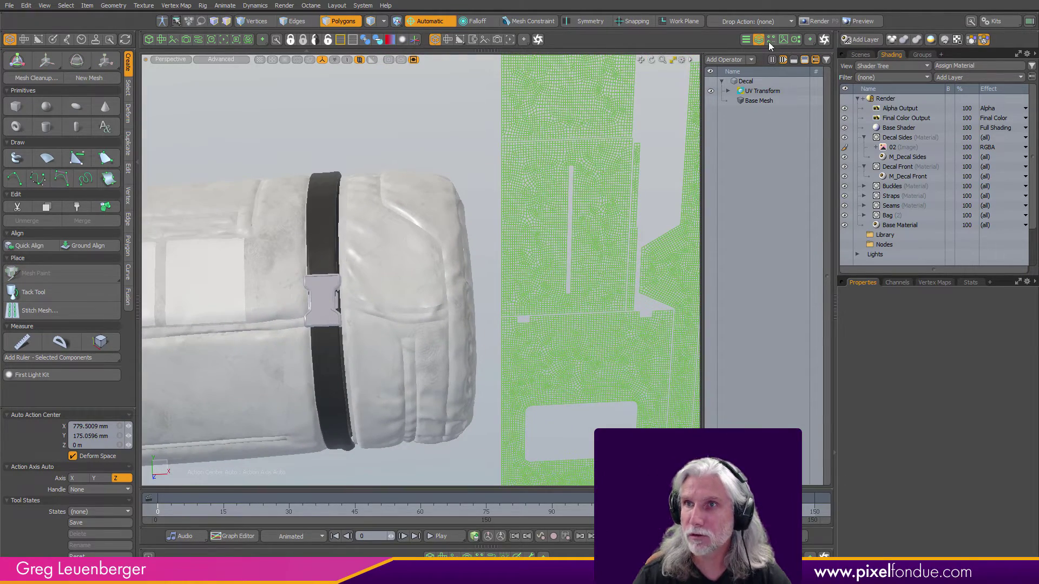
{"action": "left_click", "coordinate": [771, 40]}
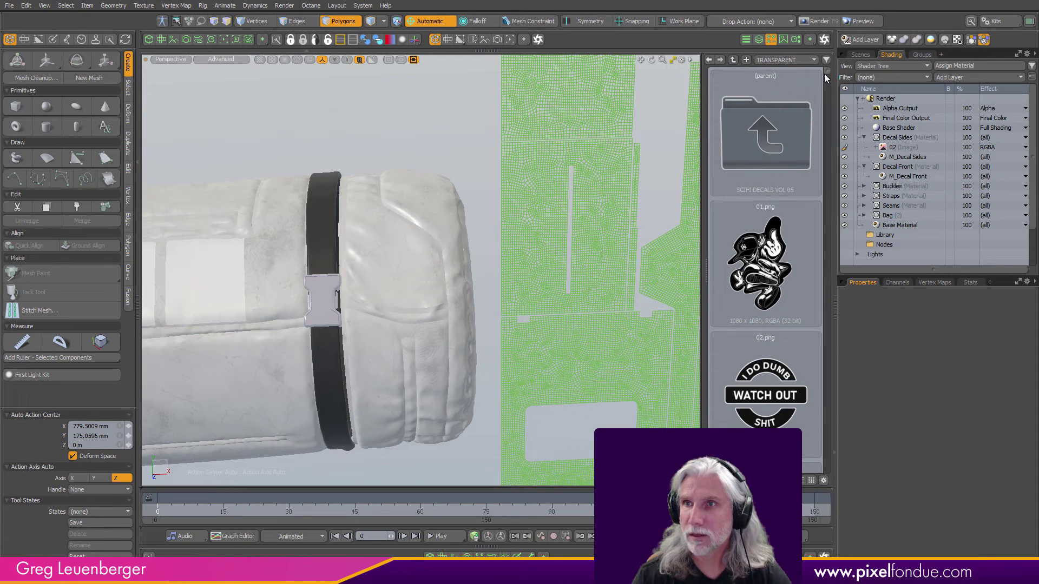
{"action": "left_click_drag", "start_coordinate": [824, 74], "coordinate": [836, 456]}
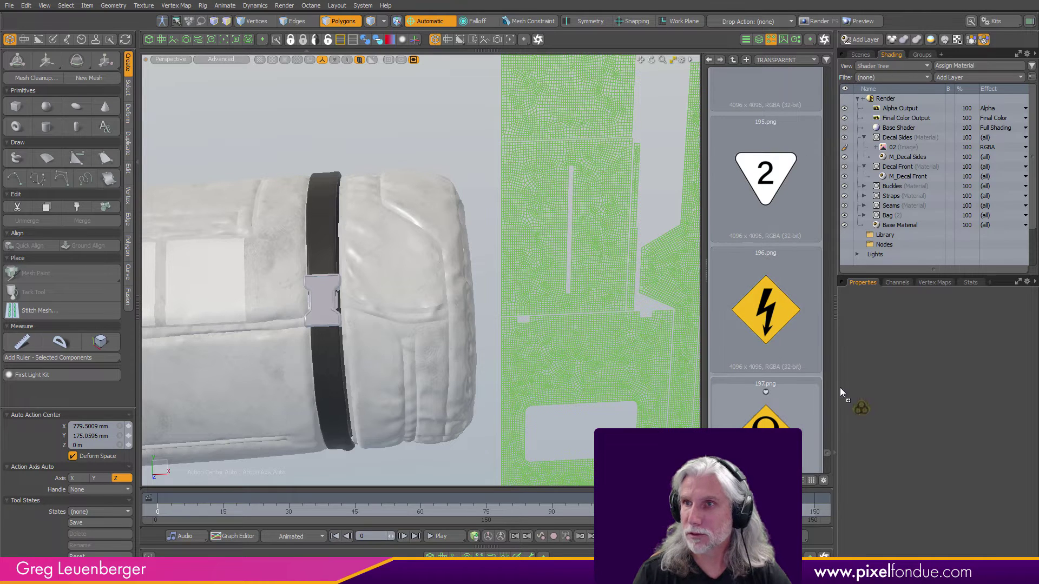
{"action": "left_click_drag", "start_coordinate": [840, 390], "coordinate": [930, 167]}
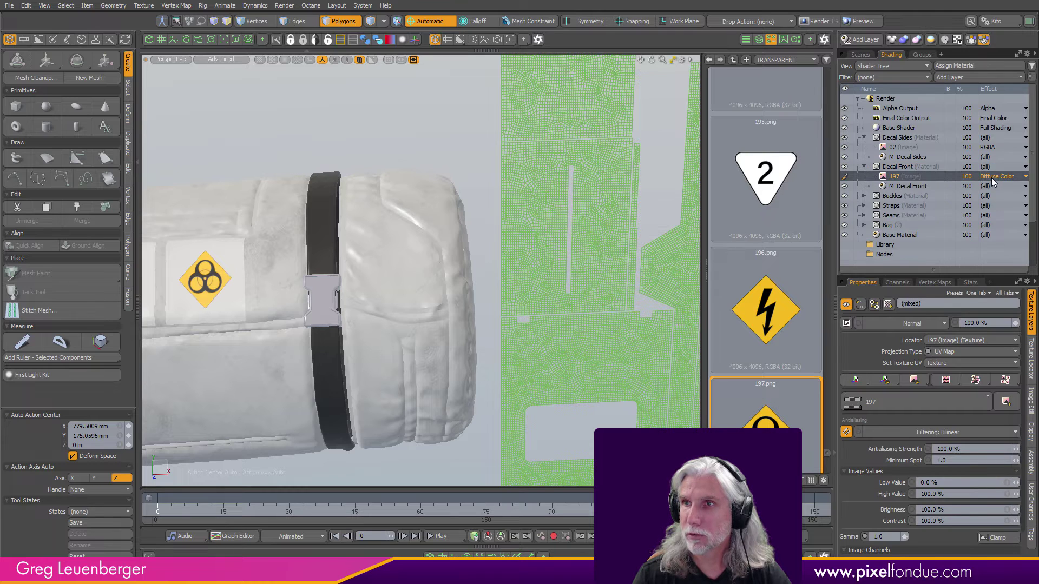
{"action": "left_click", "coordinate": [993, 182]}
{"action": "left_click", "coordinate": [911, 177]}
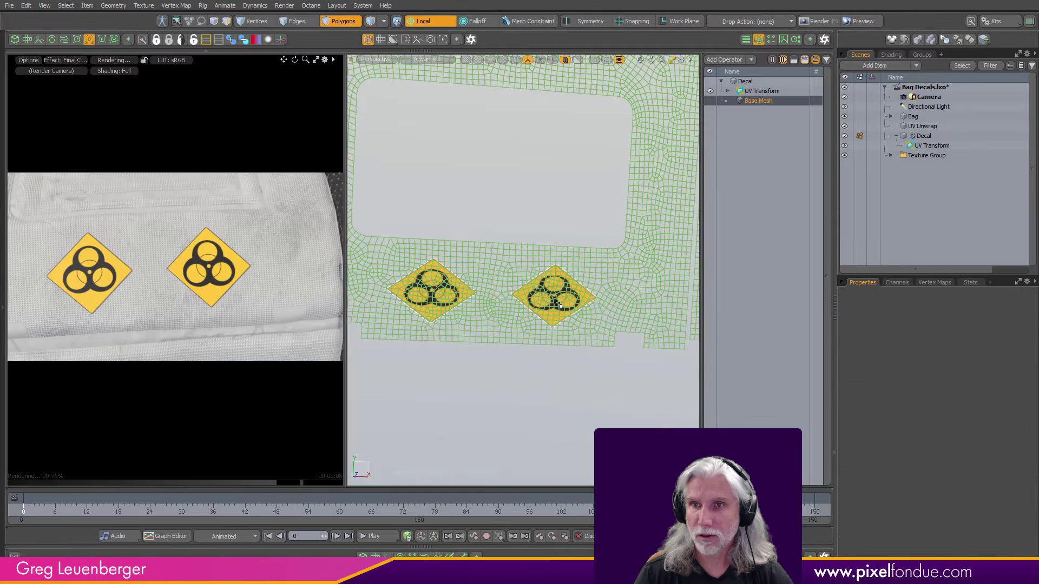
- In the Decal item's Base Mesh, select the front patch farther along X and assign it a separate new material
{"action": "double_click", "coordinate": [564, 306]}
{"action": "type", "text": "mF"}
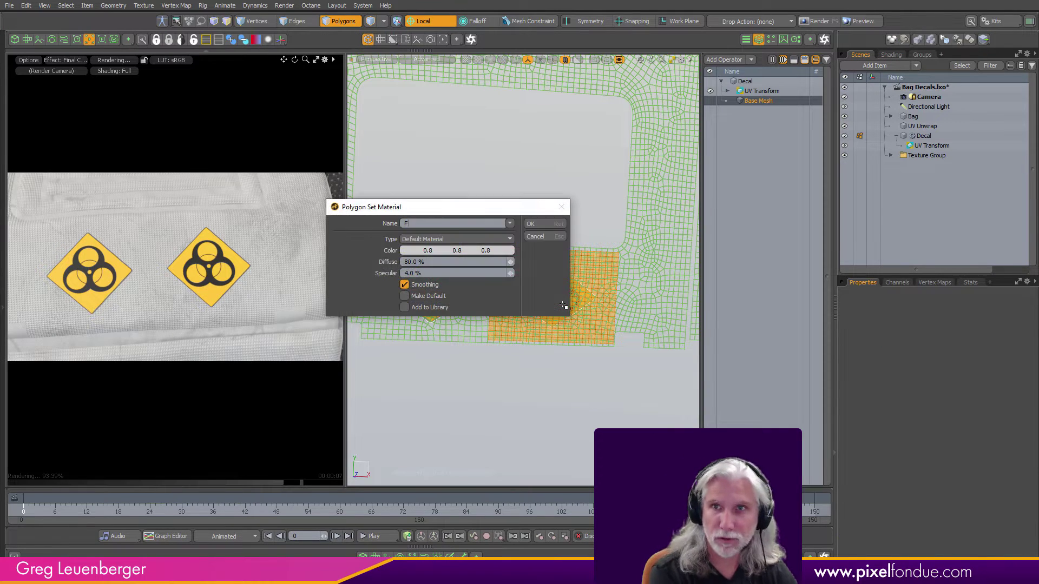
{"action": "key", "text": "Return"}
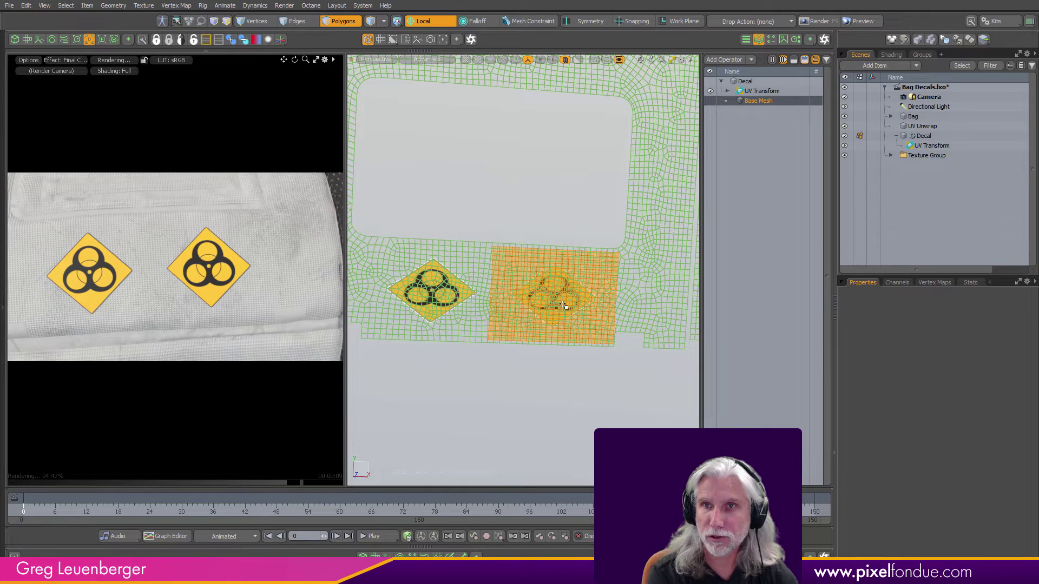
- Add 41.png from the TRANSPARENT image folder to the Front Decal 2 material group in the Shader Tree
{"action": "left_click", "coordinate": [894, 54]}
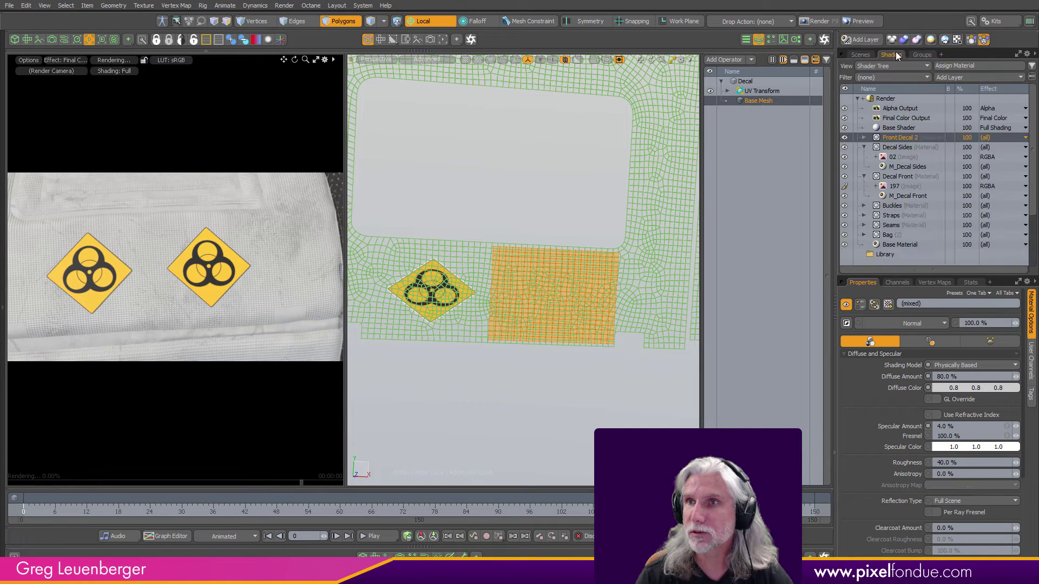
{"action": "left_click", "coordinate": [864, 137]}
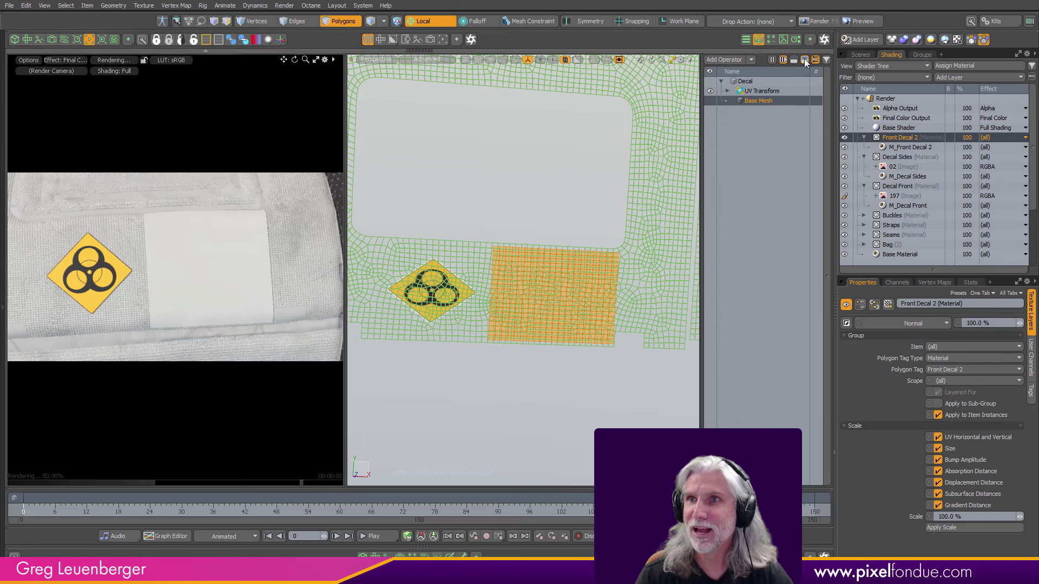
{"action": "left_click", "coordinate": [774, 37]}
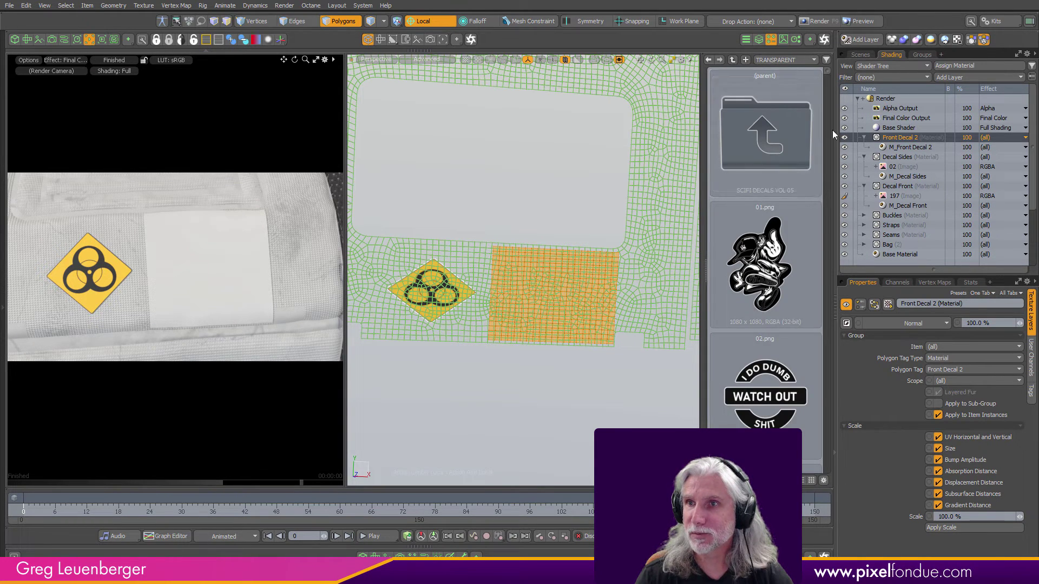
{"action": "left_click_drag", "start_coordinate": [827, 68], "coordinate": [811, 147]}
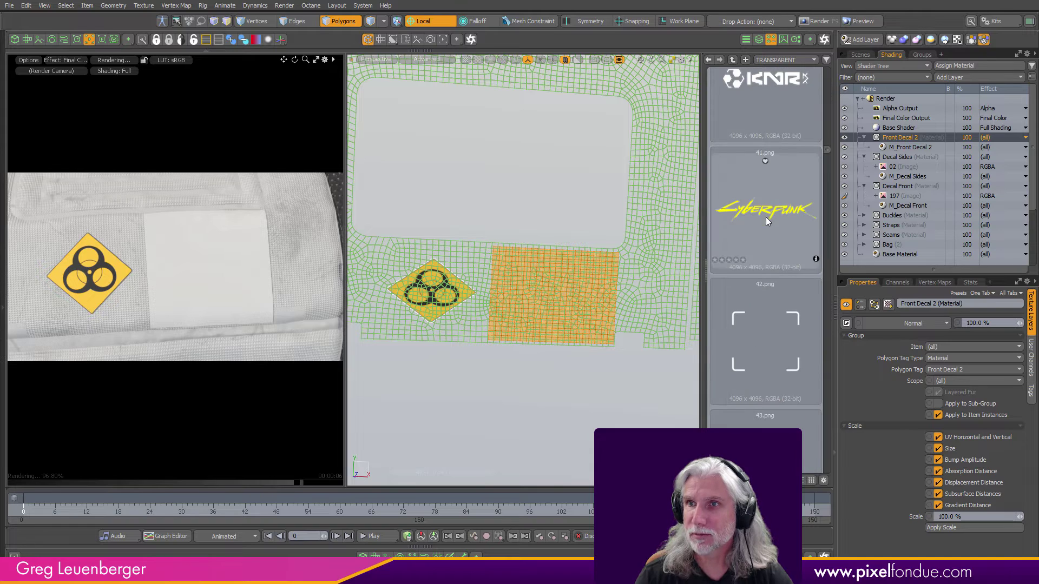
{"action": "left_click_drag", "start_coordinate": [765, 216], "coordinate": [909, 138]}
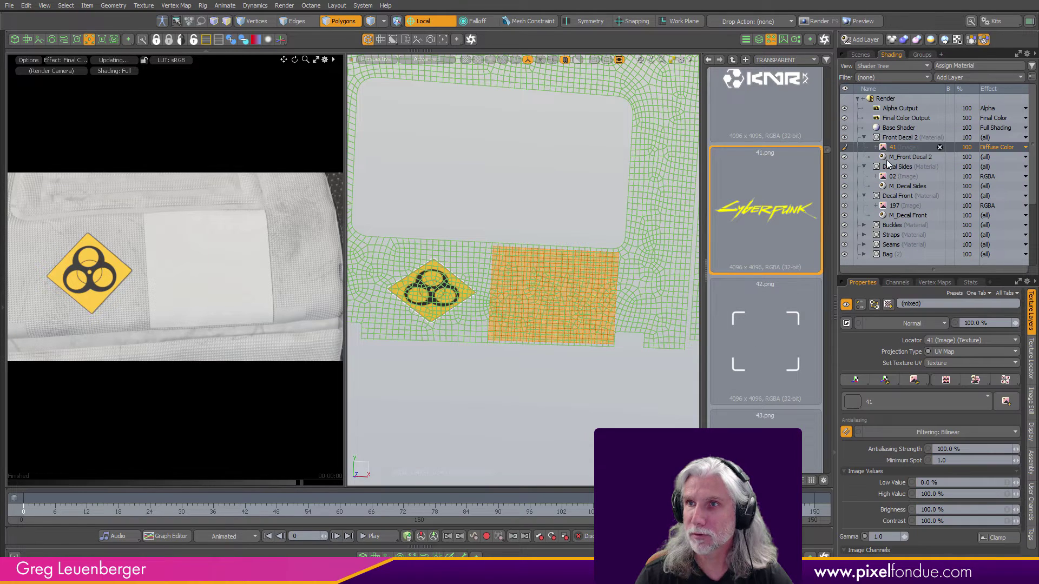
- Change the effect of image 41 to RGBA and check both front decals in the render preview
{"action": "left_click", "coordinate": [991, 147]}
{"action": "mouse_move", "coordinate": [980, 163]}
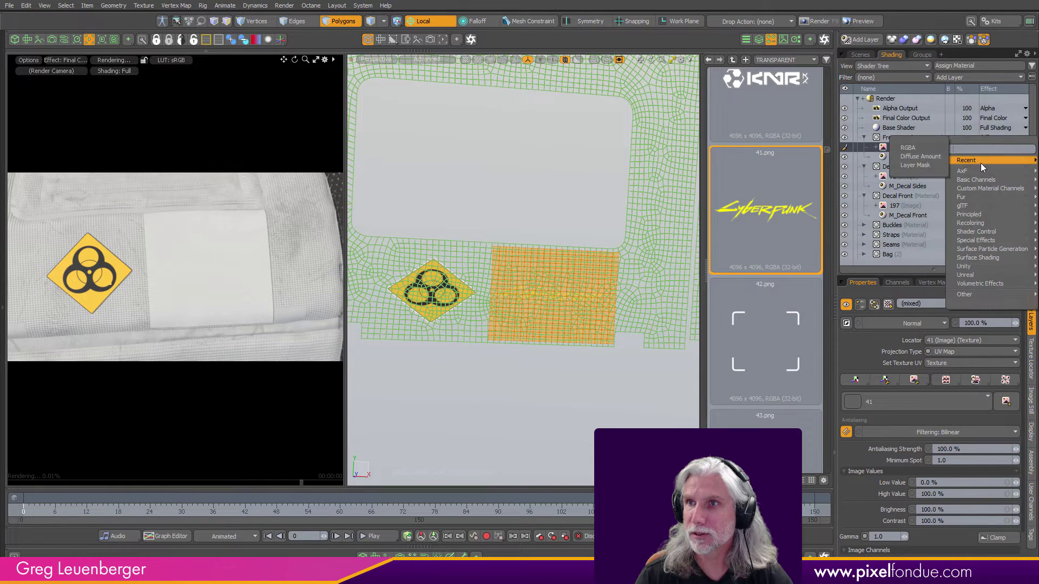
{"action": "left_click", "coordinate": [918, 148]}
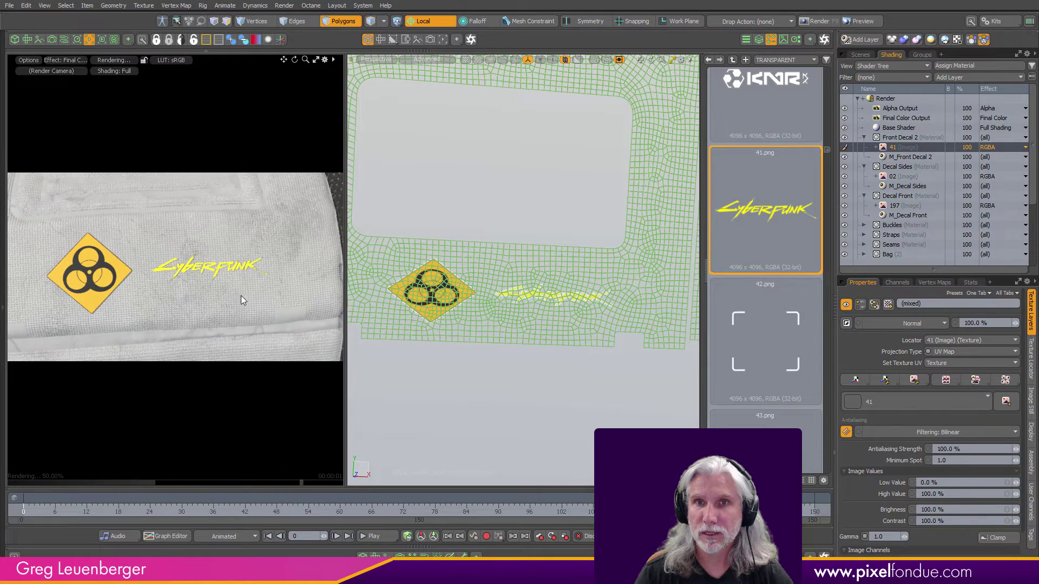
{"action": "left_click_drag", "start_coordinate": [243, 289], "coordinate": [179, 281], "text": "ctrl+alt"}
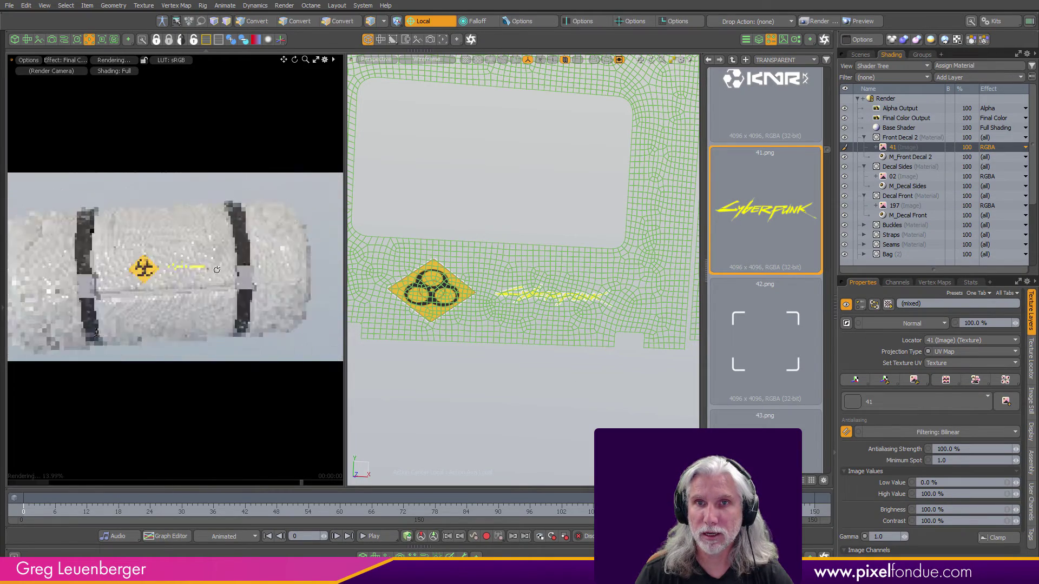
{"action": "left_click_drag", "start_coordinate": [243, 270], "coordinate": [206, 289], "text": "alt"}
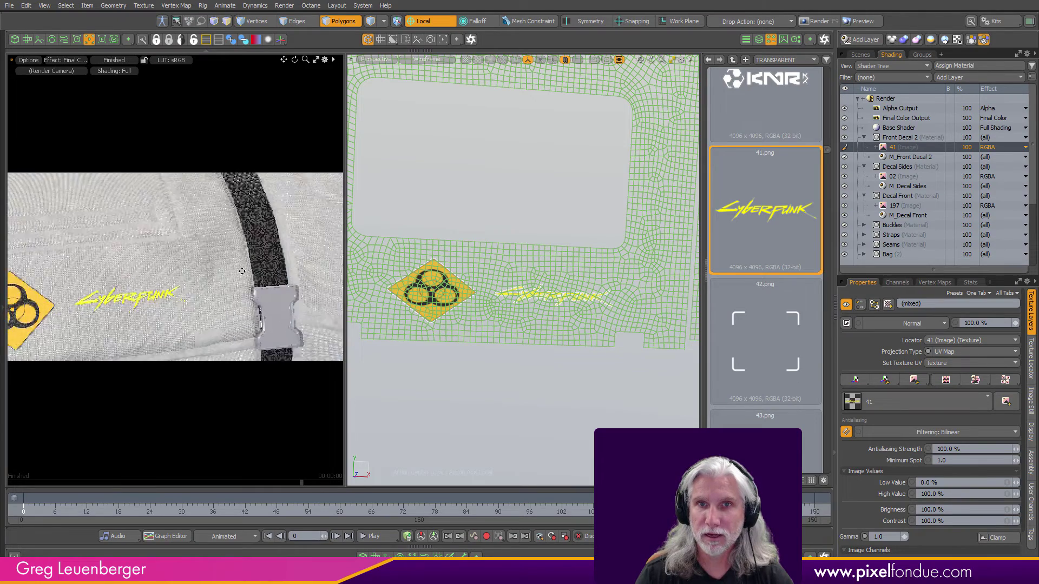
{"action": "left_click_drag", "start_coordinate": [103, 298], "coordinate": [257, 323], "text": "alt+shift"}
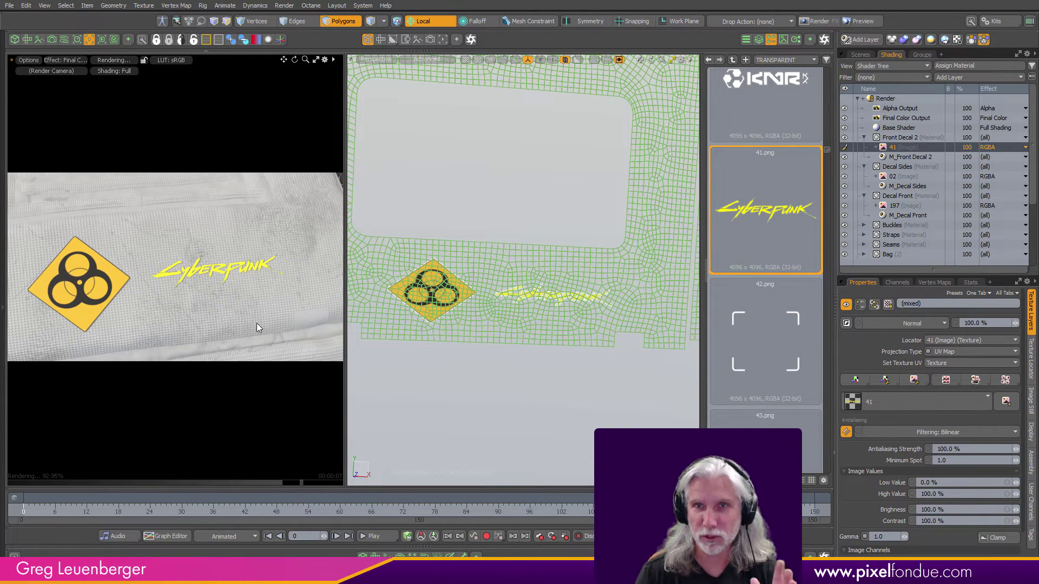
{"action": "left_click_drag", "start_coordinate": [168, 306], "coordinate": [227, 290], "text": "ctrl+alt"}
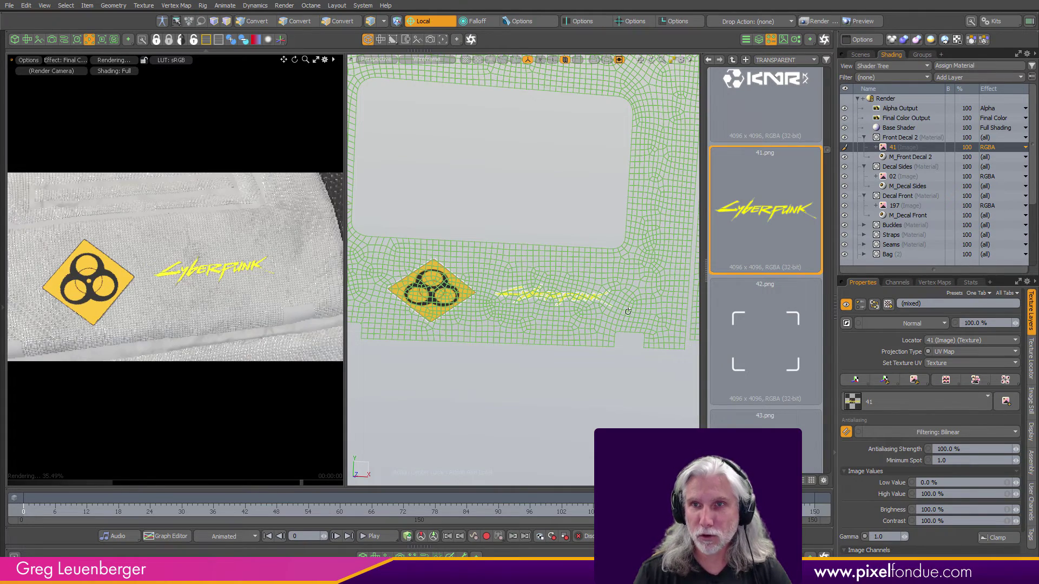
- Freeze the Decal item's mesh operations and parent the item under Bag
{"action": "left_click_drag", "start_coordinate": [626, 311], "coordinate": [610, 286], "text": "alt"}
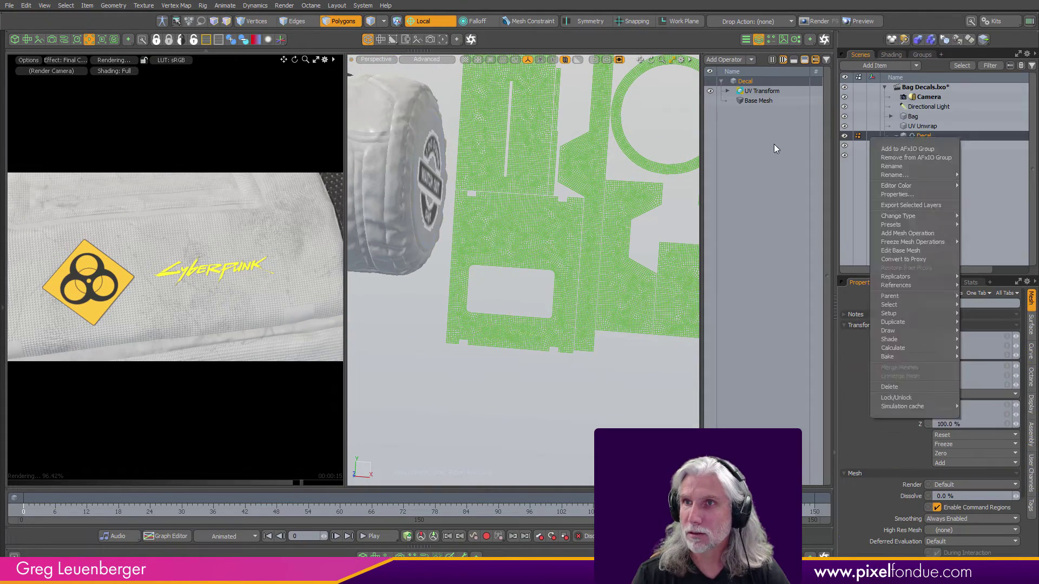
{"action": "left_click", "coordinate": [911, 137]}
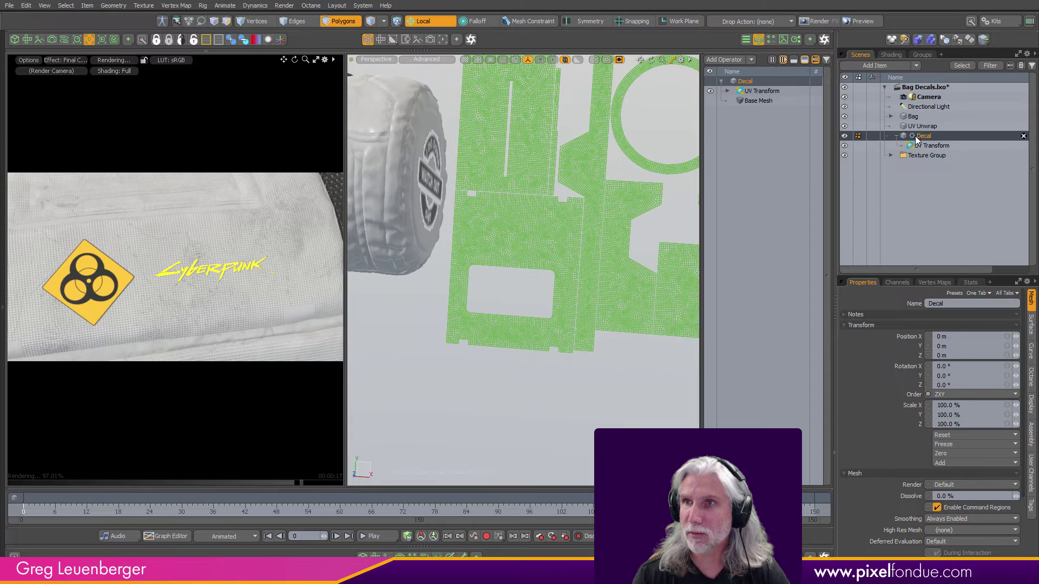
{"action": "right_click", "coordinate": [915, 138]}
{"action": "mouse_move", "coordinate": [906, 242]}
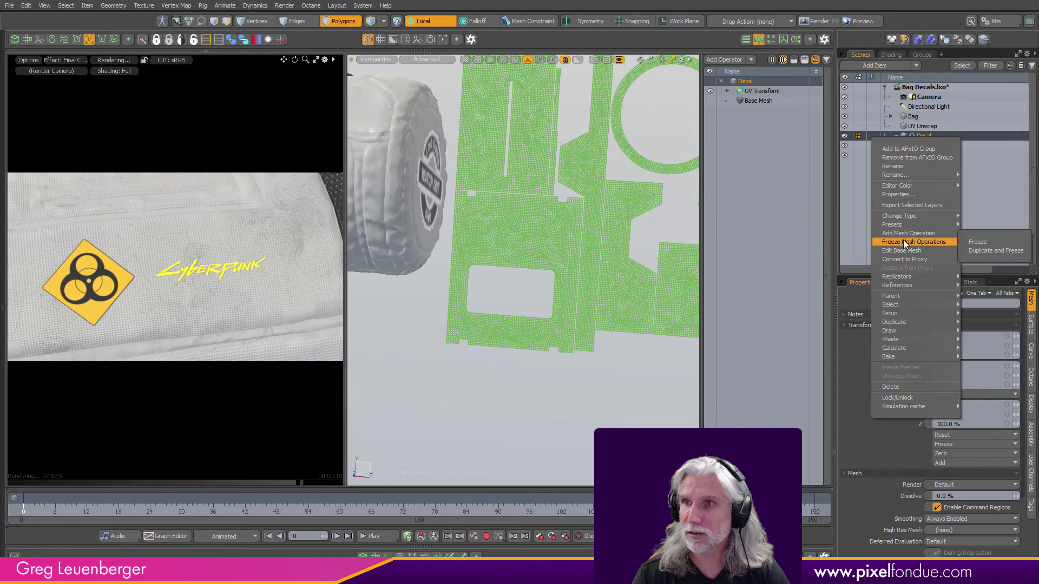
{"action": "left_click", "coordinate": [980, 242]}
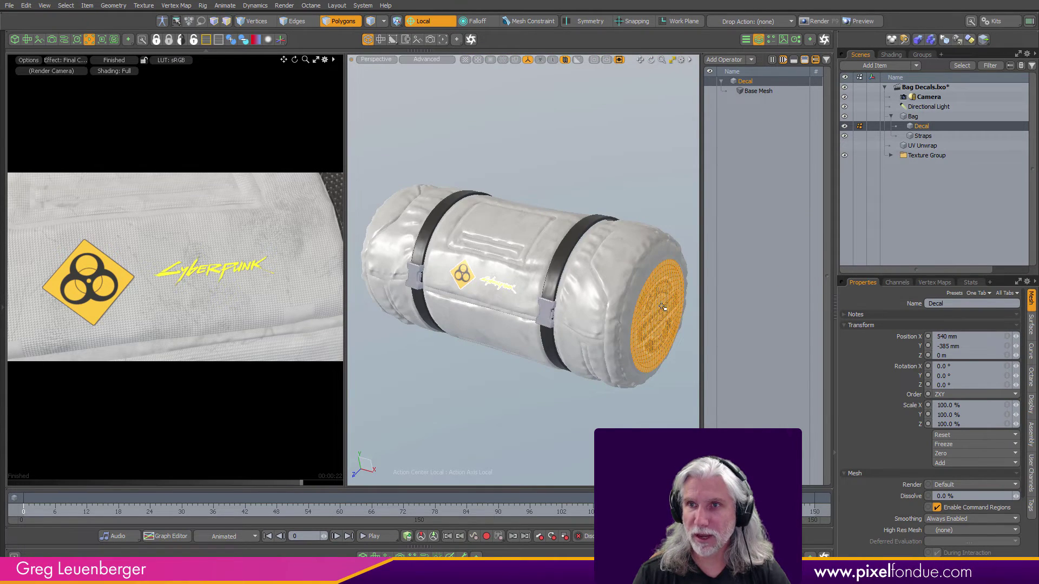
{"action": "left_click_drag", "start_coordinate": [540, 292], "coordinate": [610, 320], "text": "alt"}
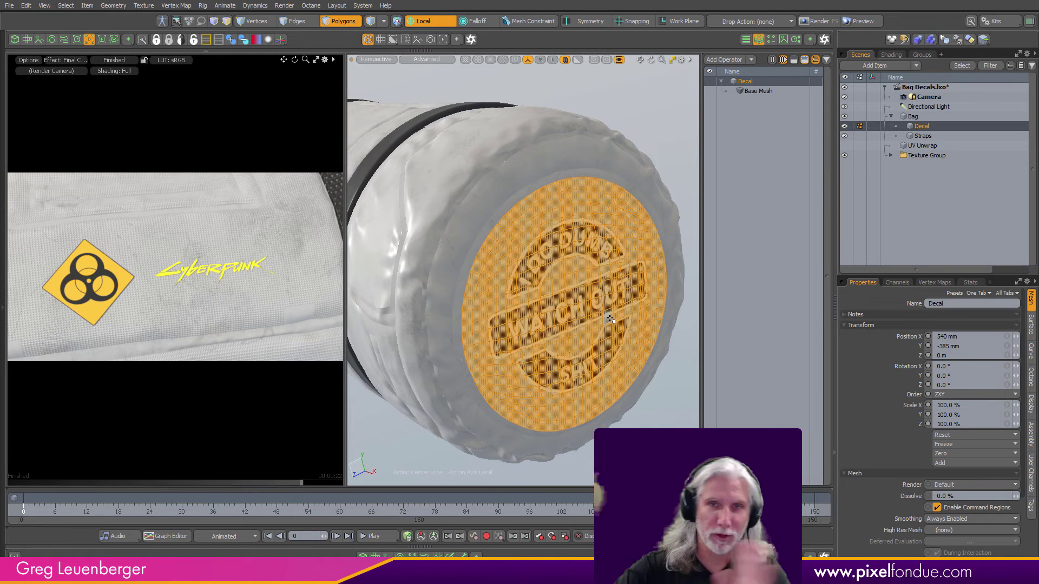
{"action": "left_click_drag", "start_coordinate": [543, 356], "coordinate": [563, 303], "text": "ctrl+alt"}
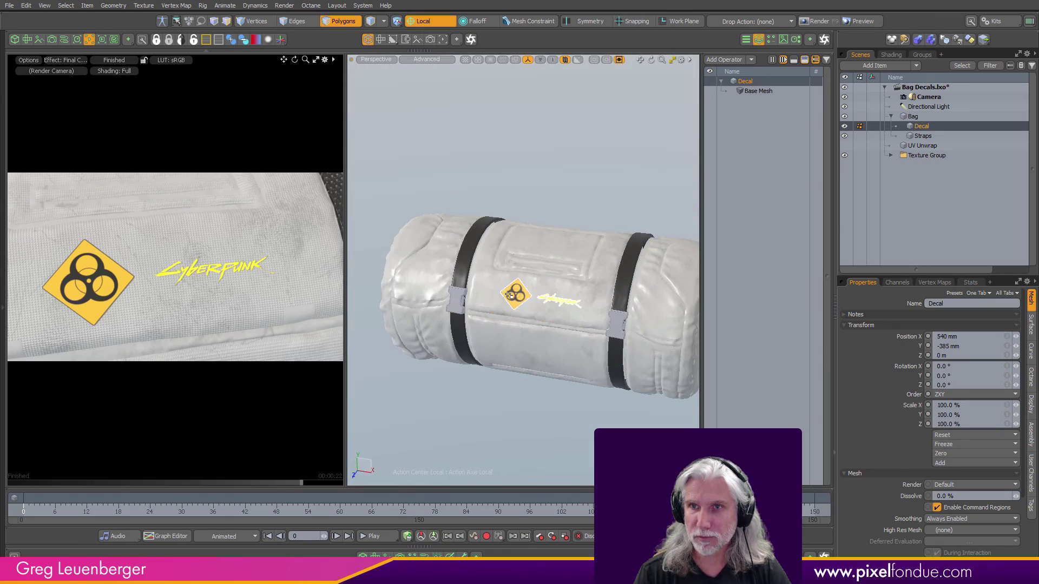